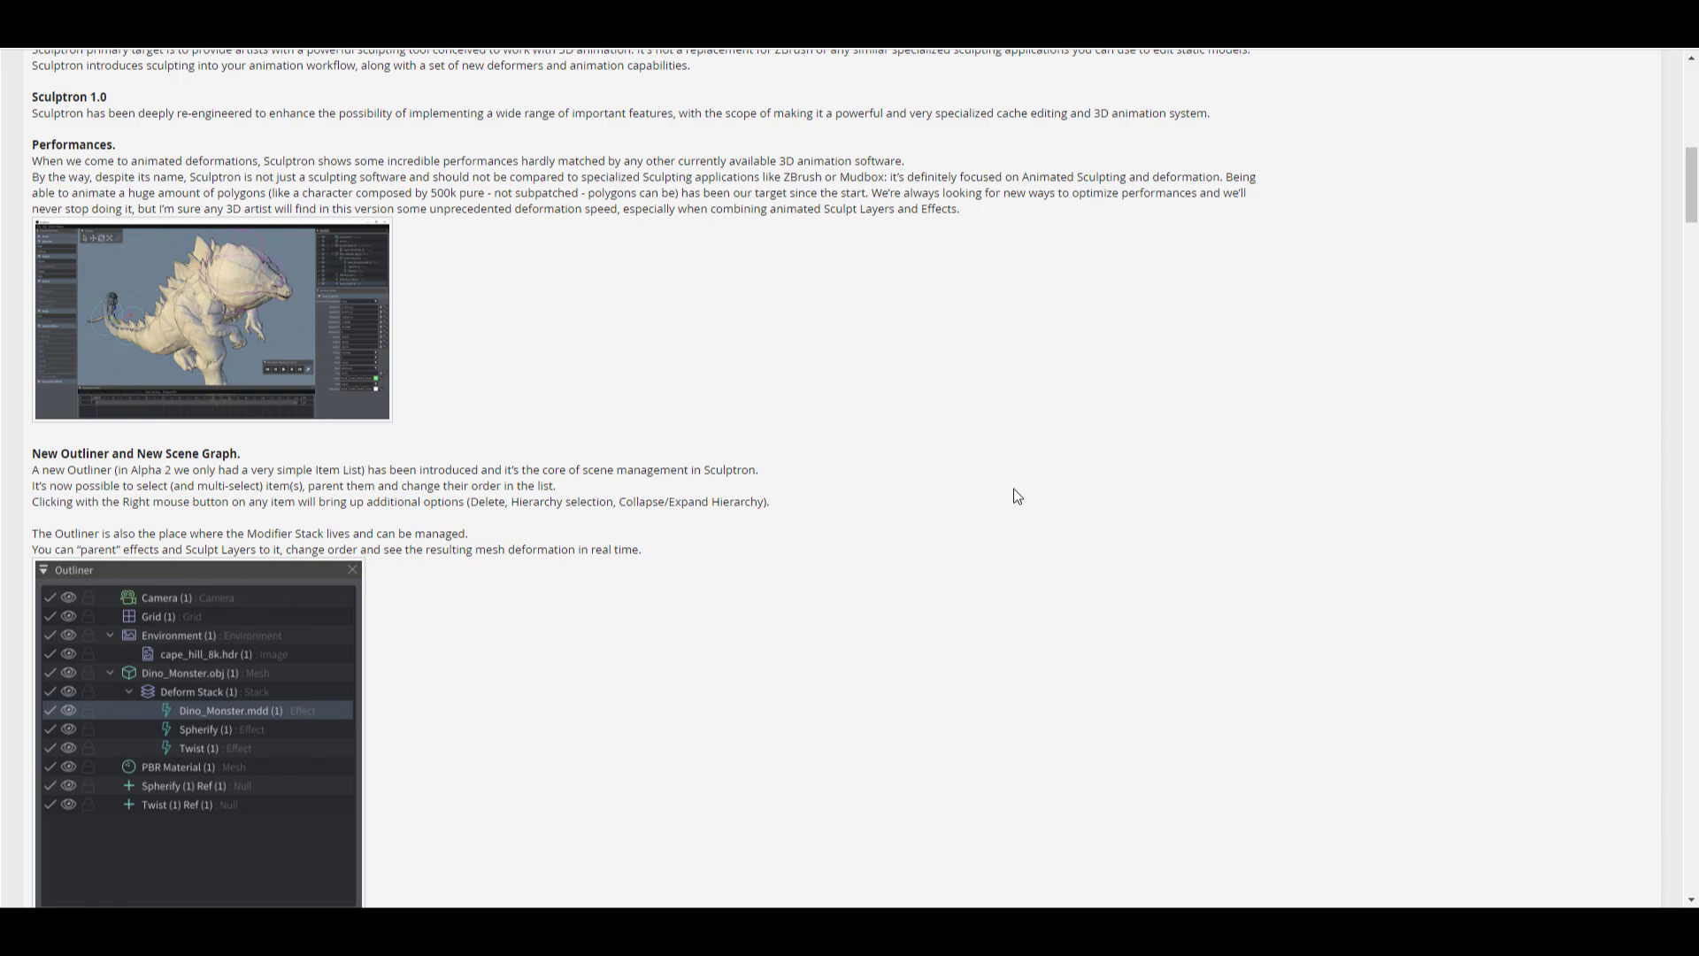
- Scroll the Sculptron 1.0 release notes to the Modifier Stack and Environment Item sections
{"action": "scroll", "coordinate": [1016, 497], "scroll_direction": "up", "scroll_amount": 3}
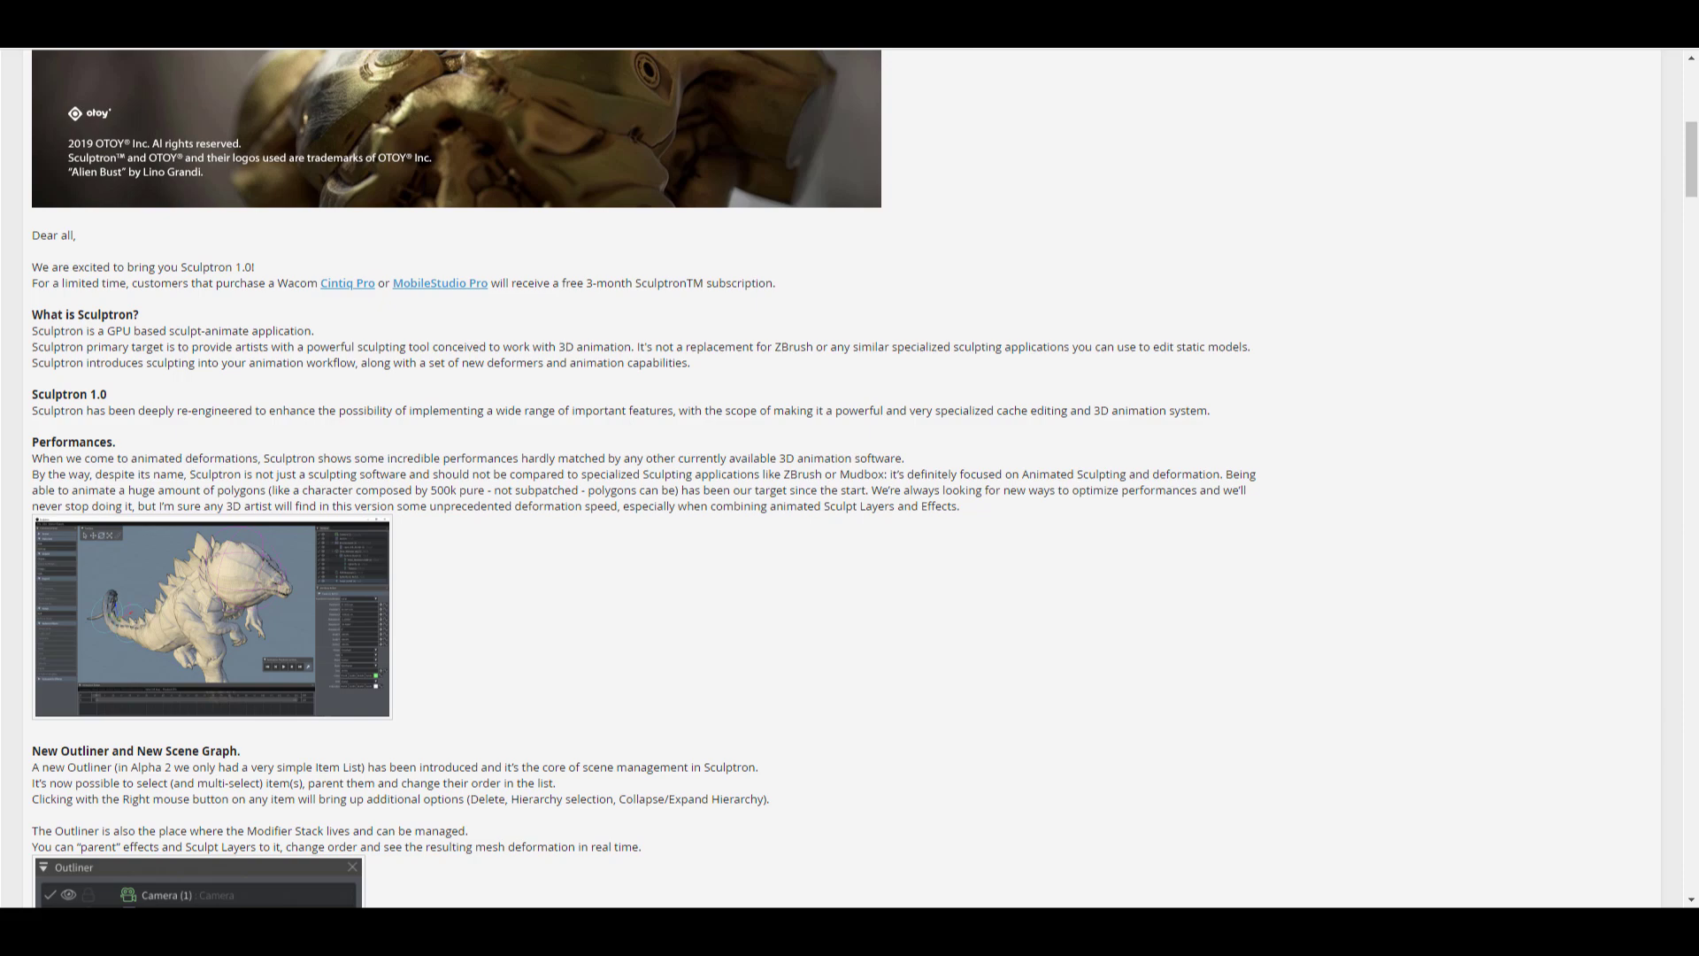
- Scroll through the IcoSphere's Sculpt Layer and Noise Generator attributes in the Attribute Editor
{"action": "scroll", "coordinate": [857, 345], "scroll_direction": "down", "scroll_amount": 10}
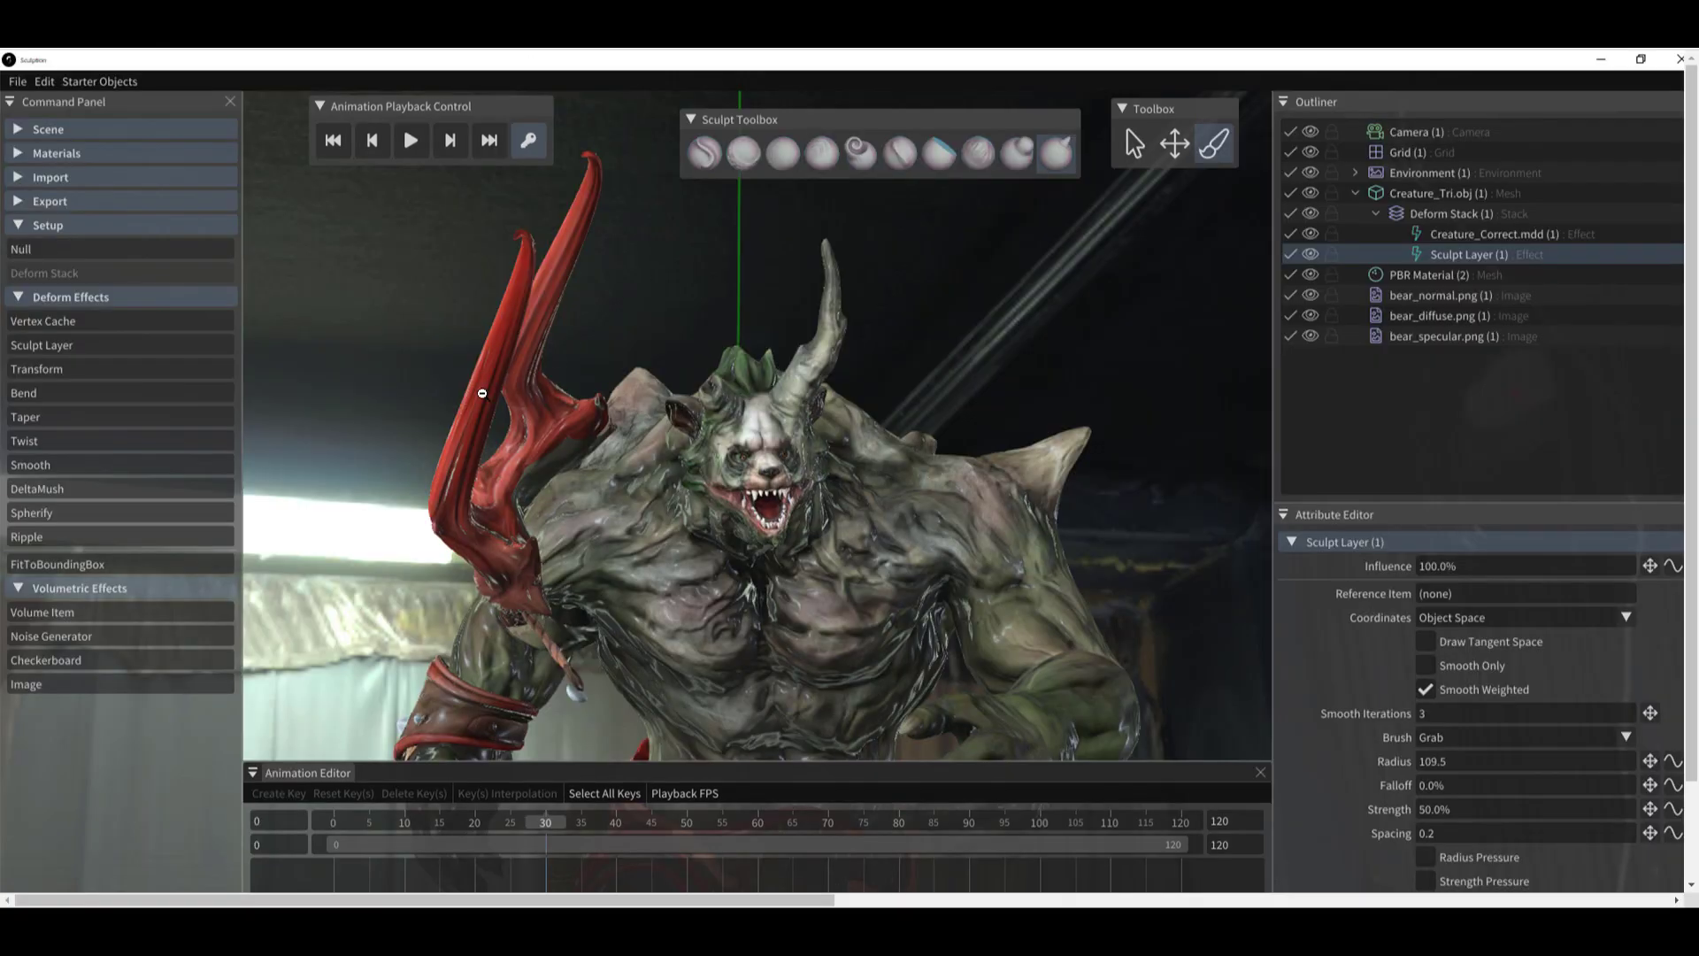
{"action": "scroll", "coordinate": [964, 665], "scroll_direction": "down", "scroll_amount": 3}
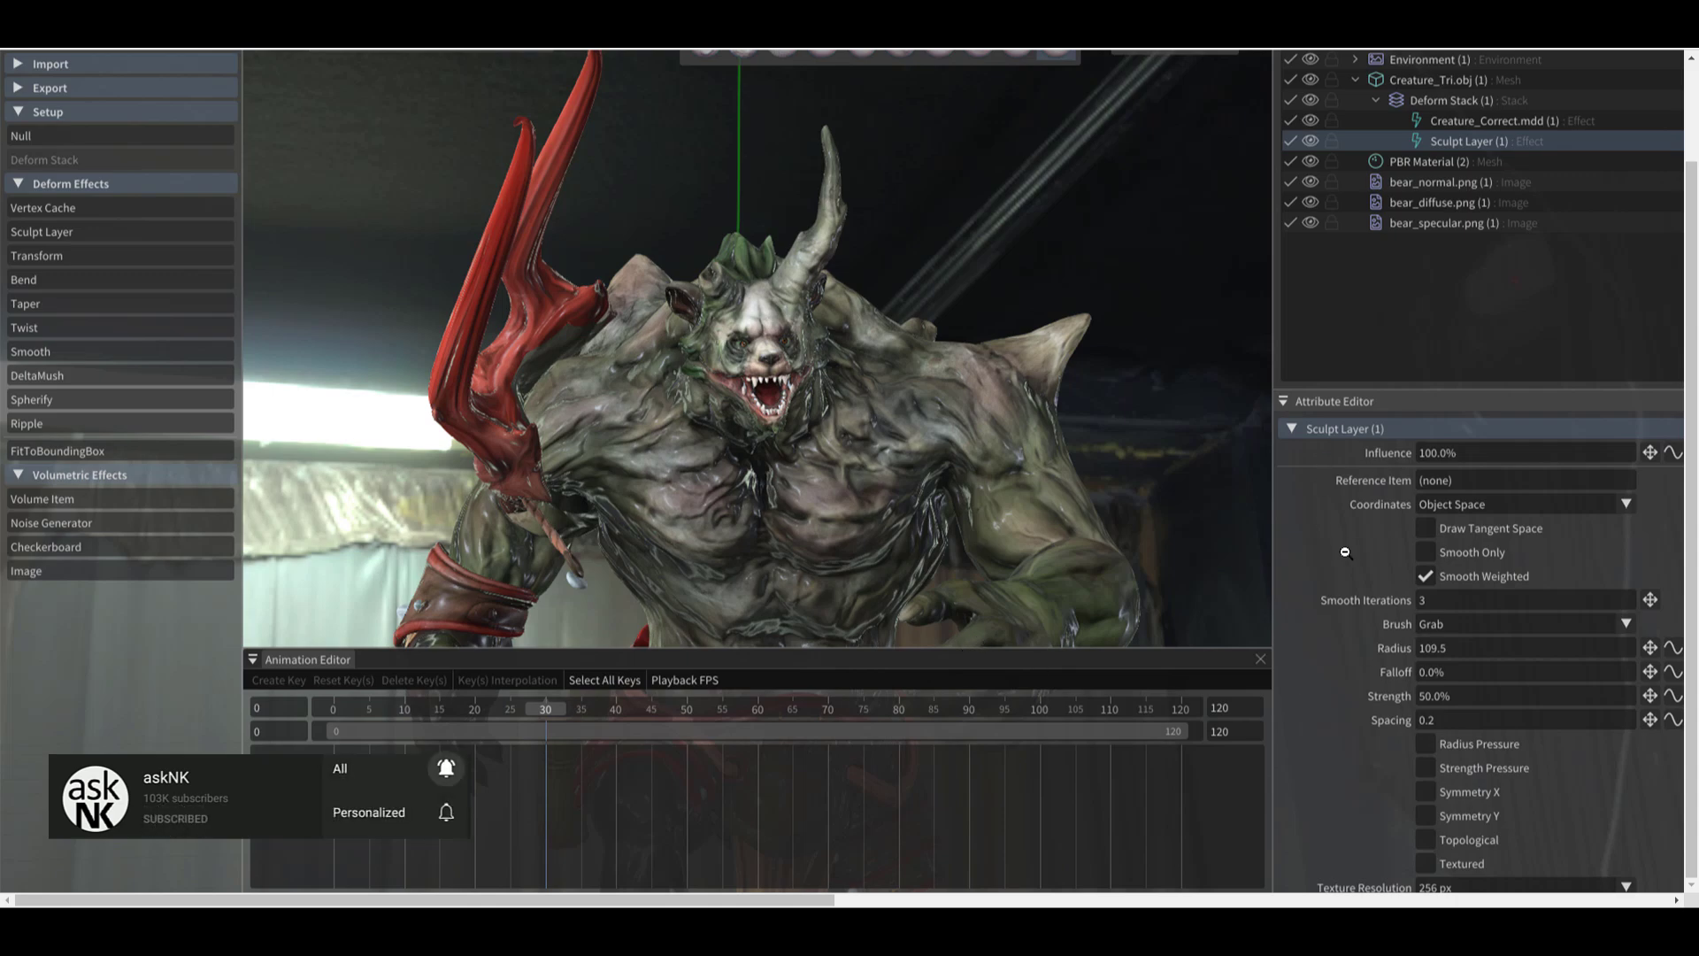
{"action": "scroll", "coordinate": [1354, 567], "scroll_direction": "up", "scroll_amount": 3}
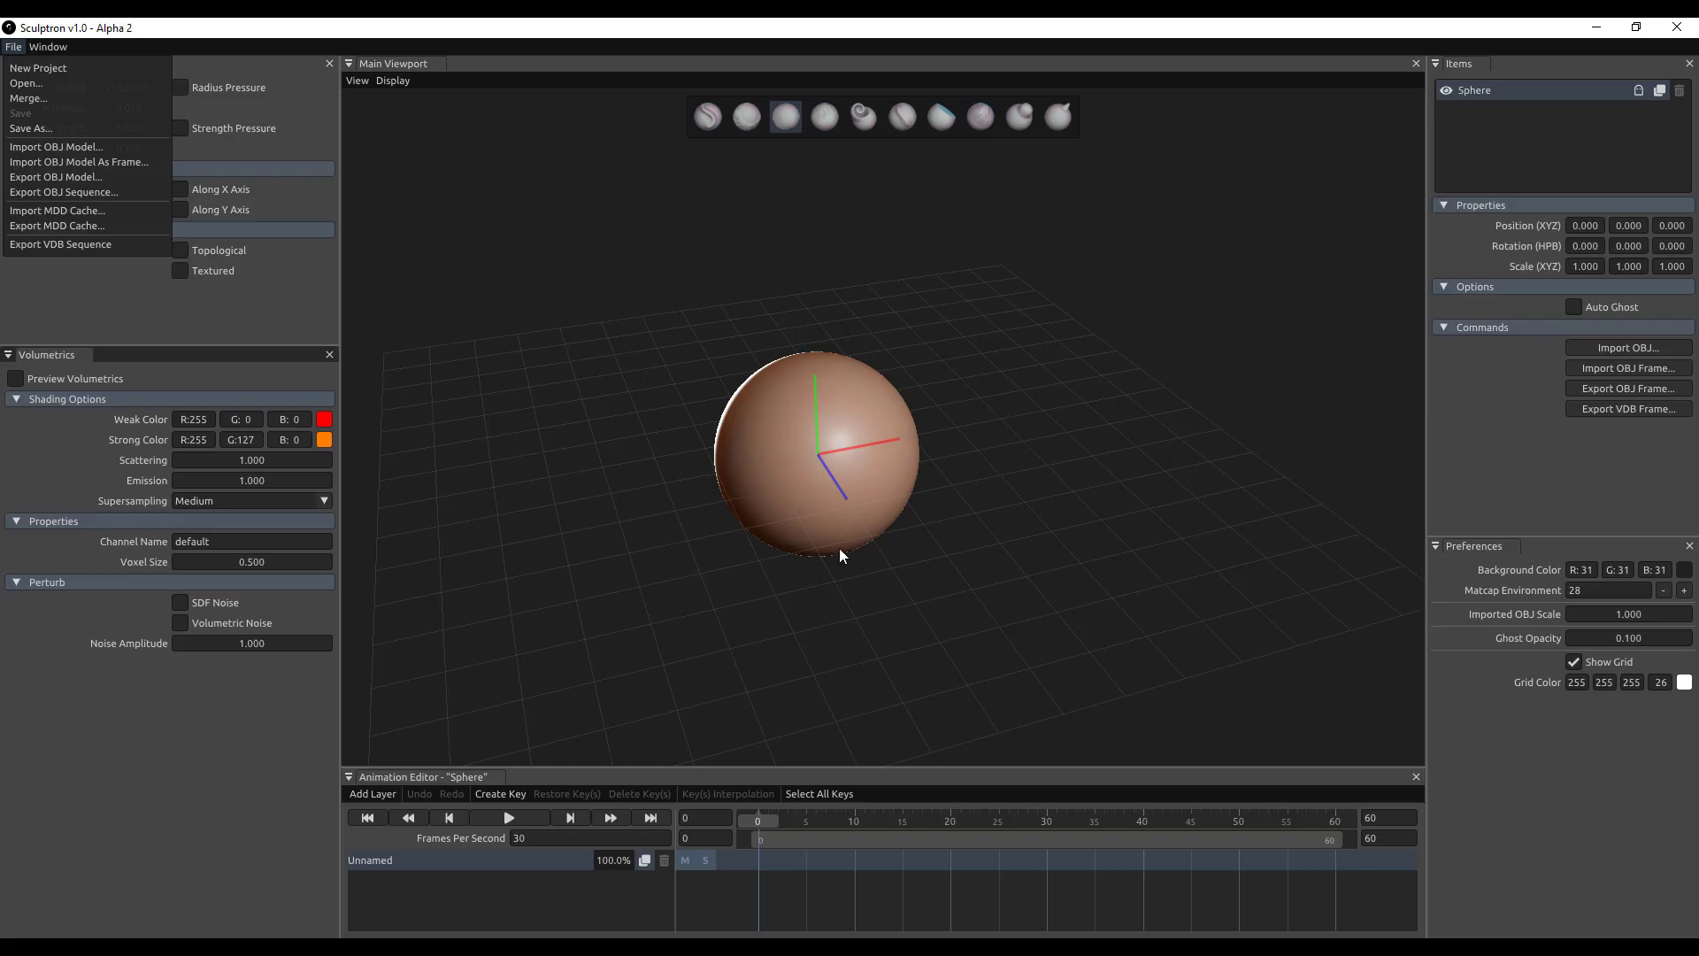
- Dismiss the File menu so the Tools panel and the sphere scene show
{"action": "left_click", "coordinate": [839, 556]}
{"action": "scroll", "coordinate": [827, 452], "scroll_direction": "up", "scroll_amount": 5}
{"action": "scroll", "coordinate": [850, 439], "scroll_direction": "down", "scroll_amount": 5}
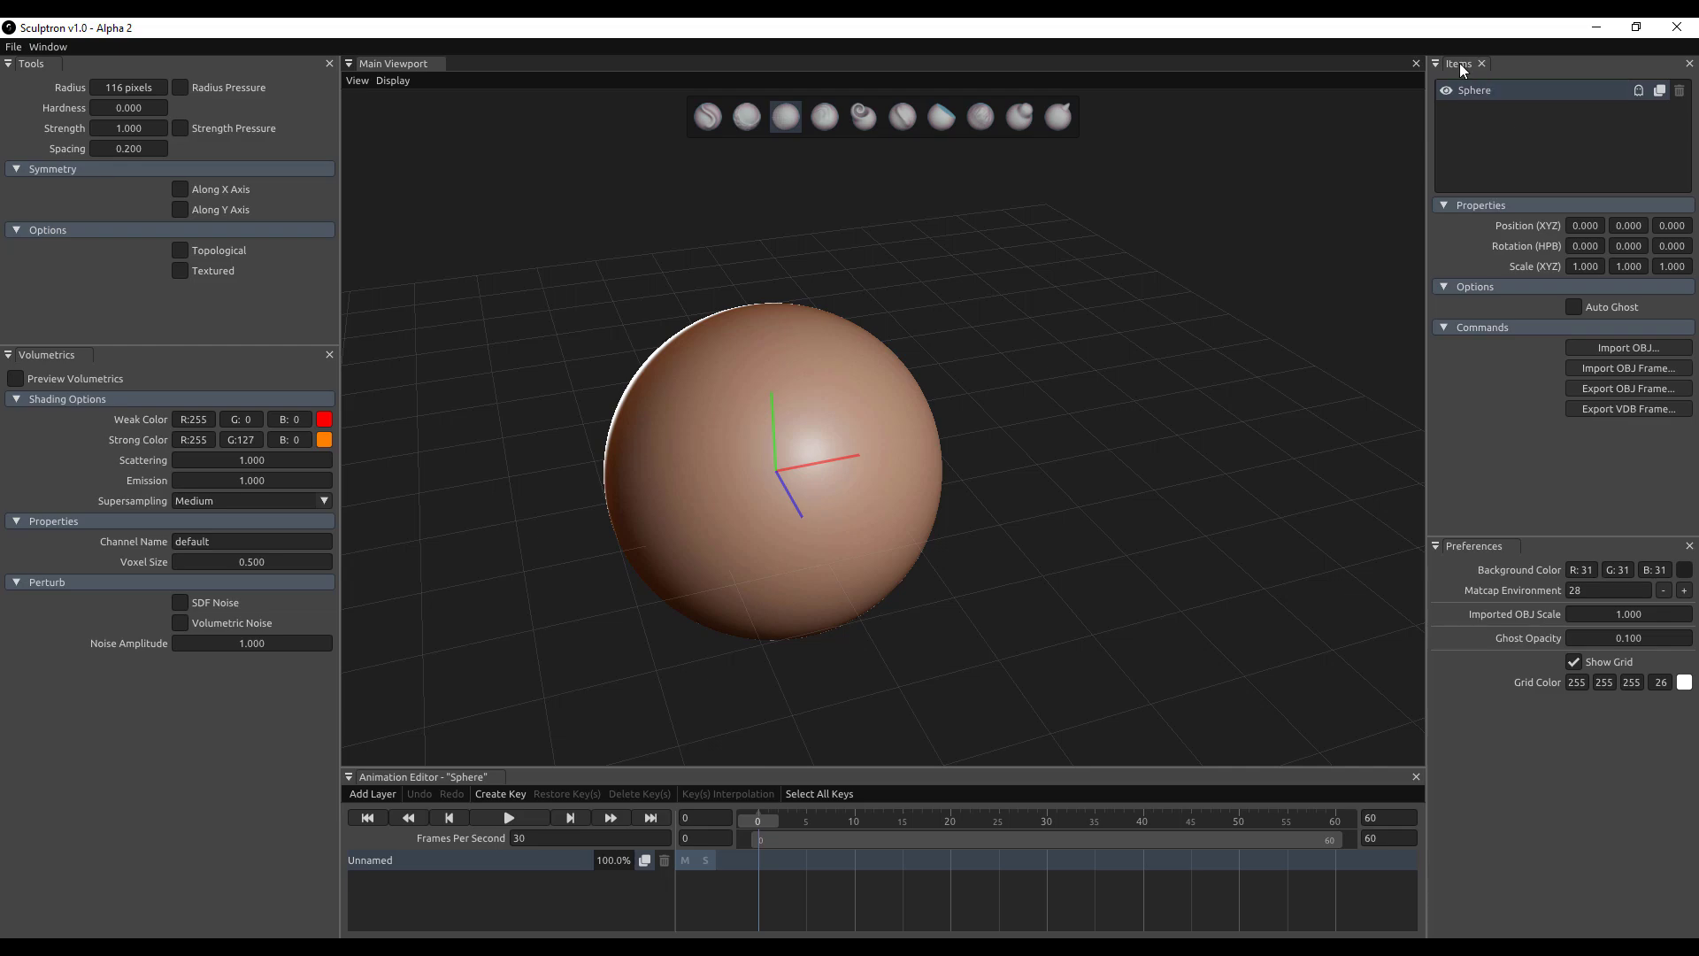
{"action": "left_click_drag", "start_coordinate": [1460, 71], "coordinate": [175, 692]}
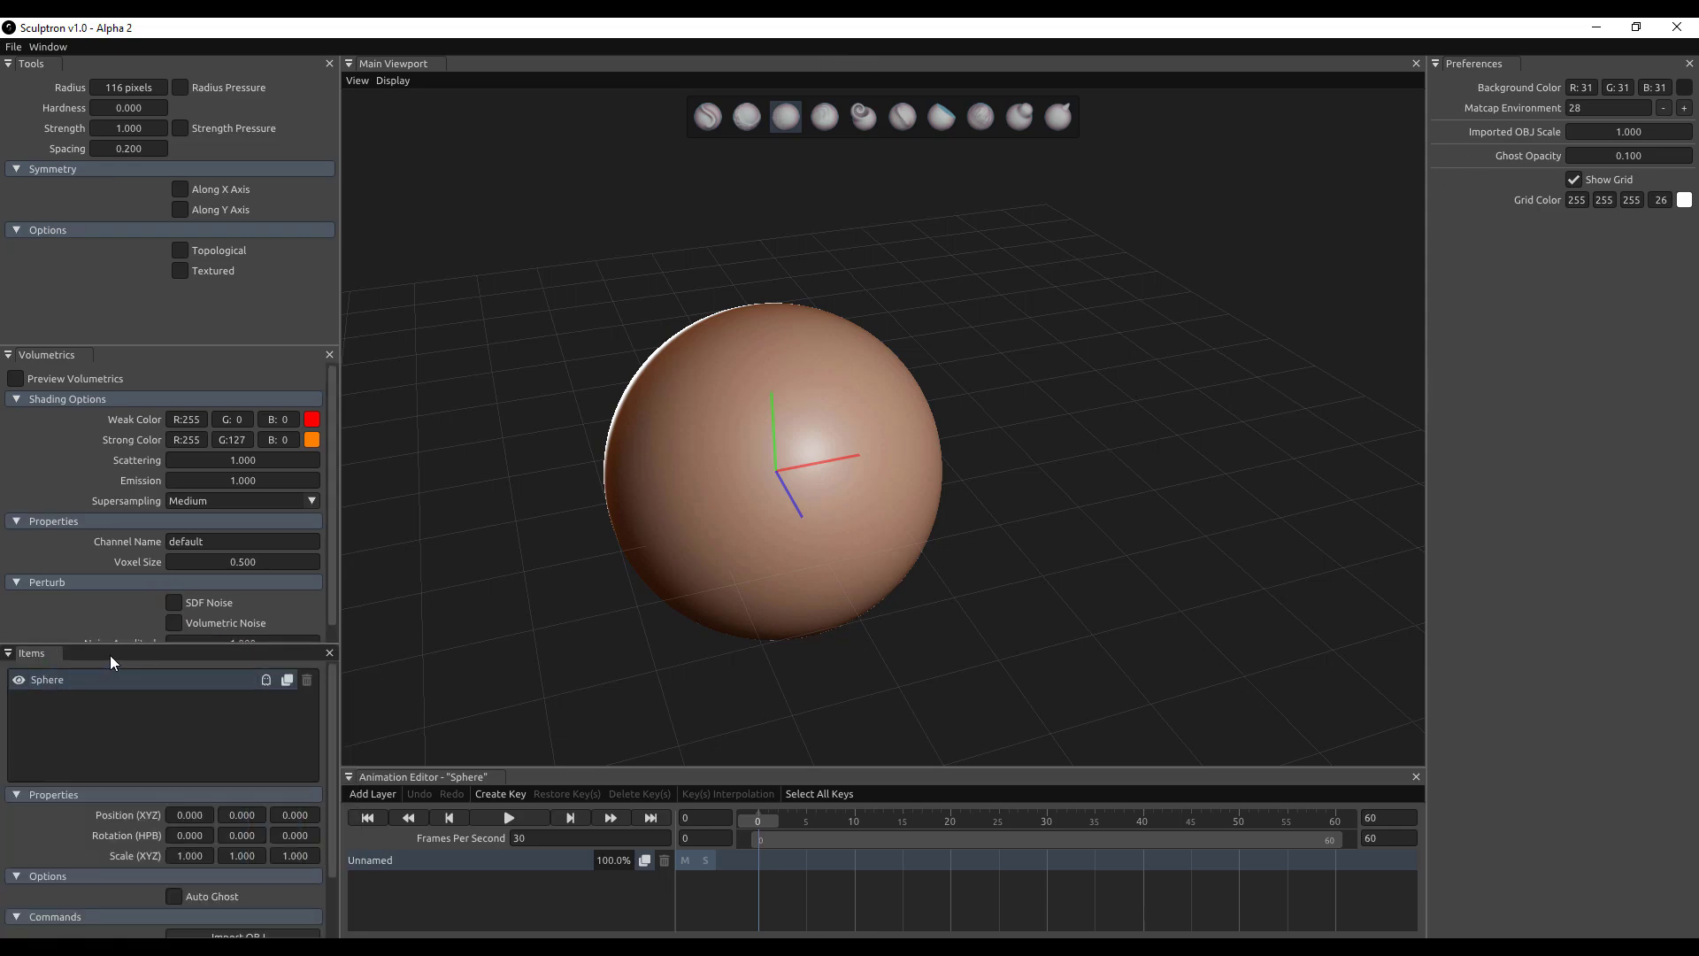
{"action": "left_click_drag", "start_coordinate": [111, 662], "coordinate": [1065, 363]}
{"action": "left_click", "coordinate": [1465, 67]}
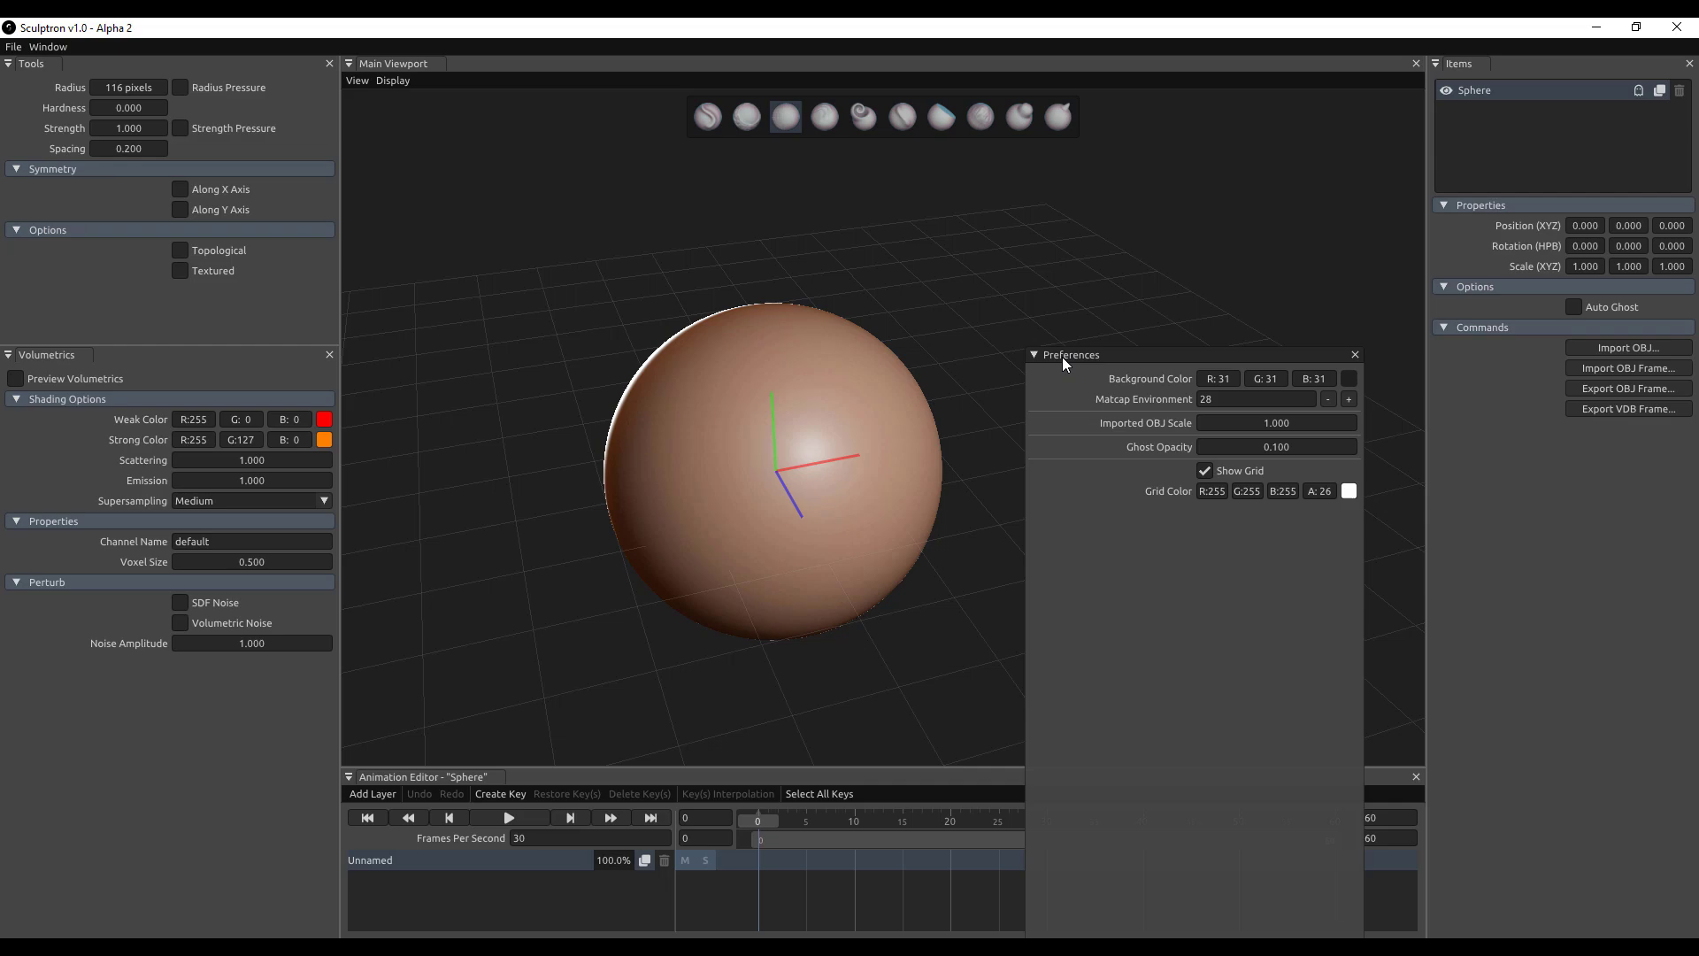
{"action": "left_click_drag", "start_coordinate": [1062, 364], "coordinate": [1557, 543]}
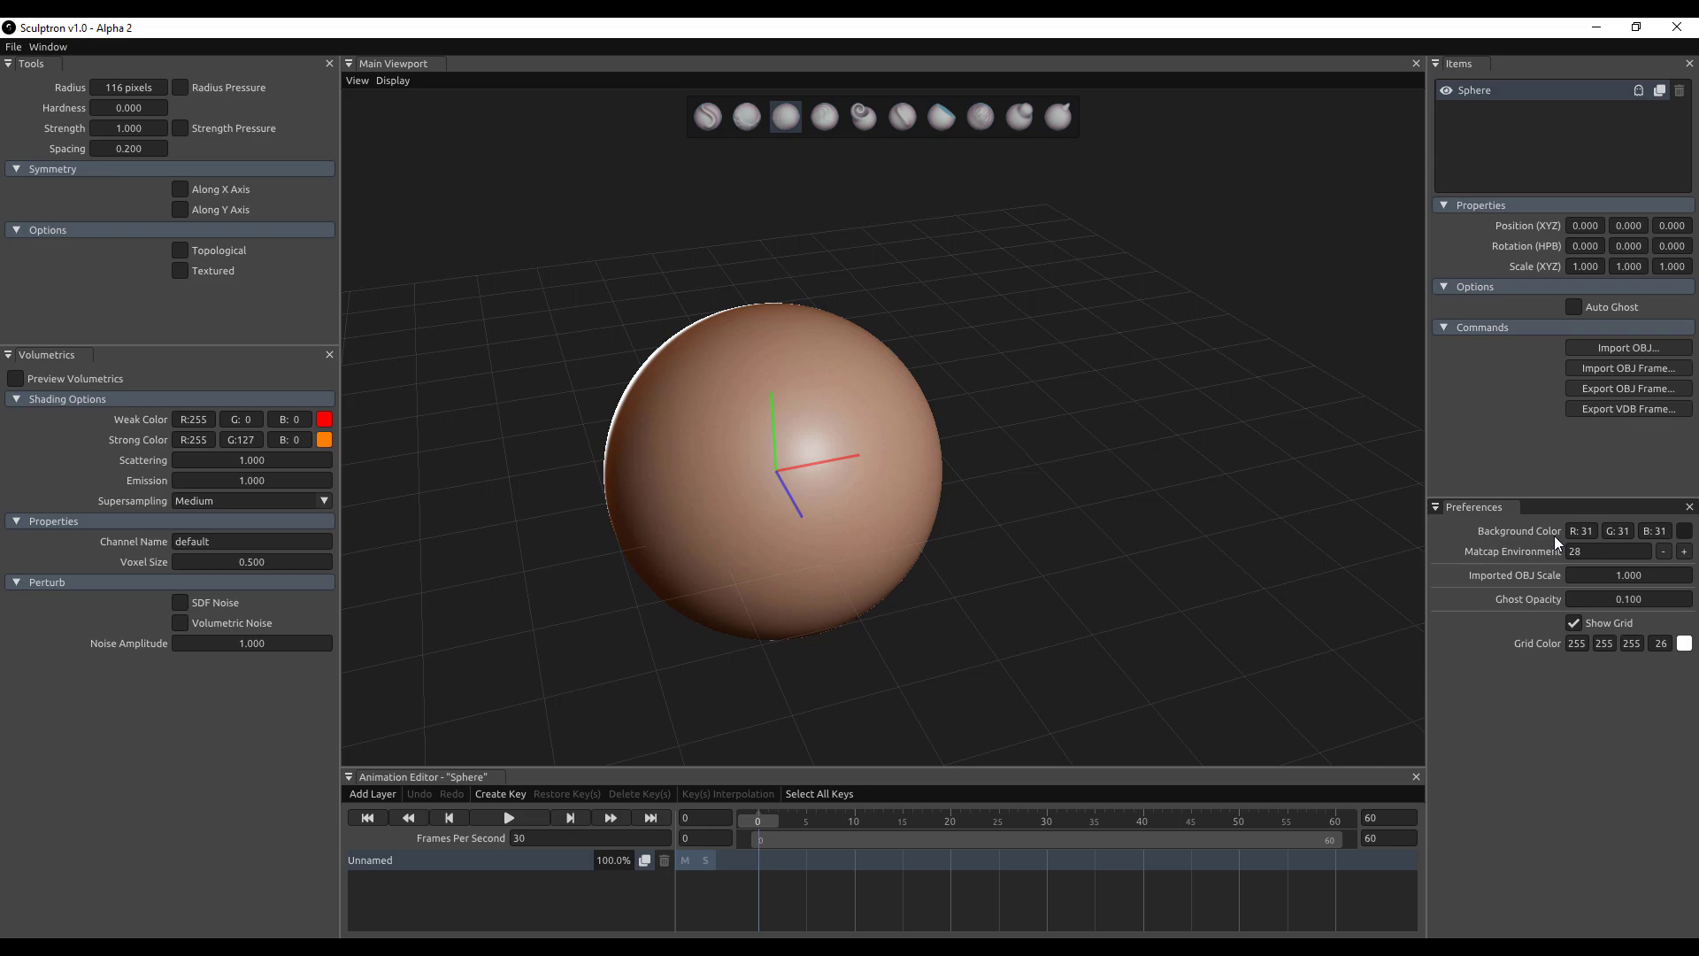
{"action": "scroll", "coordinate": [850, 720], "scroll_direction": "down", "scroll_amount": 2}
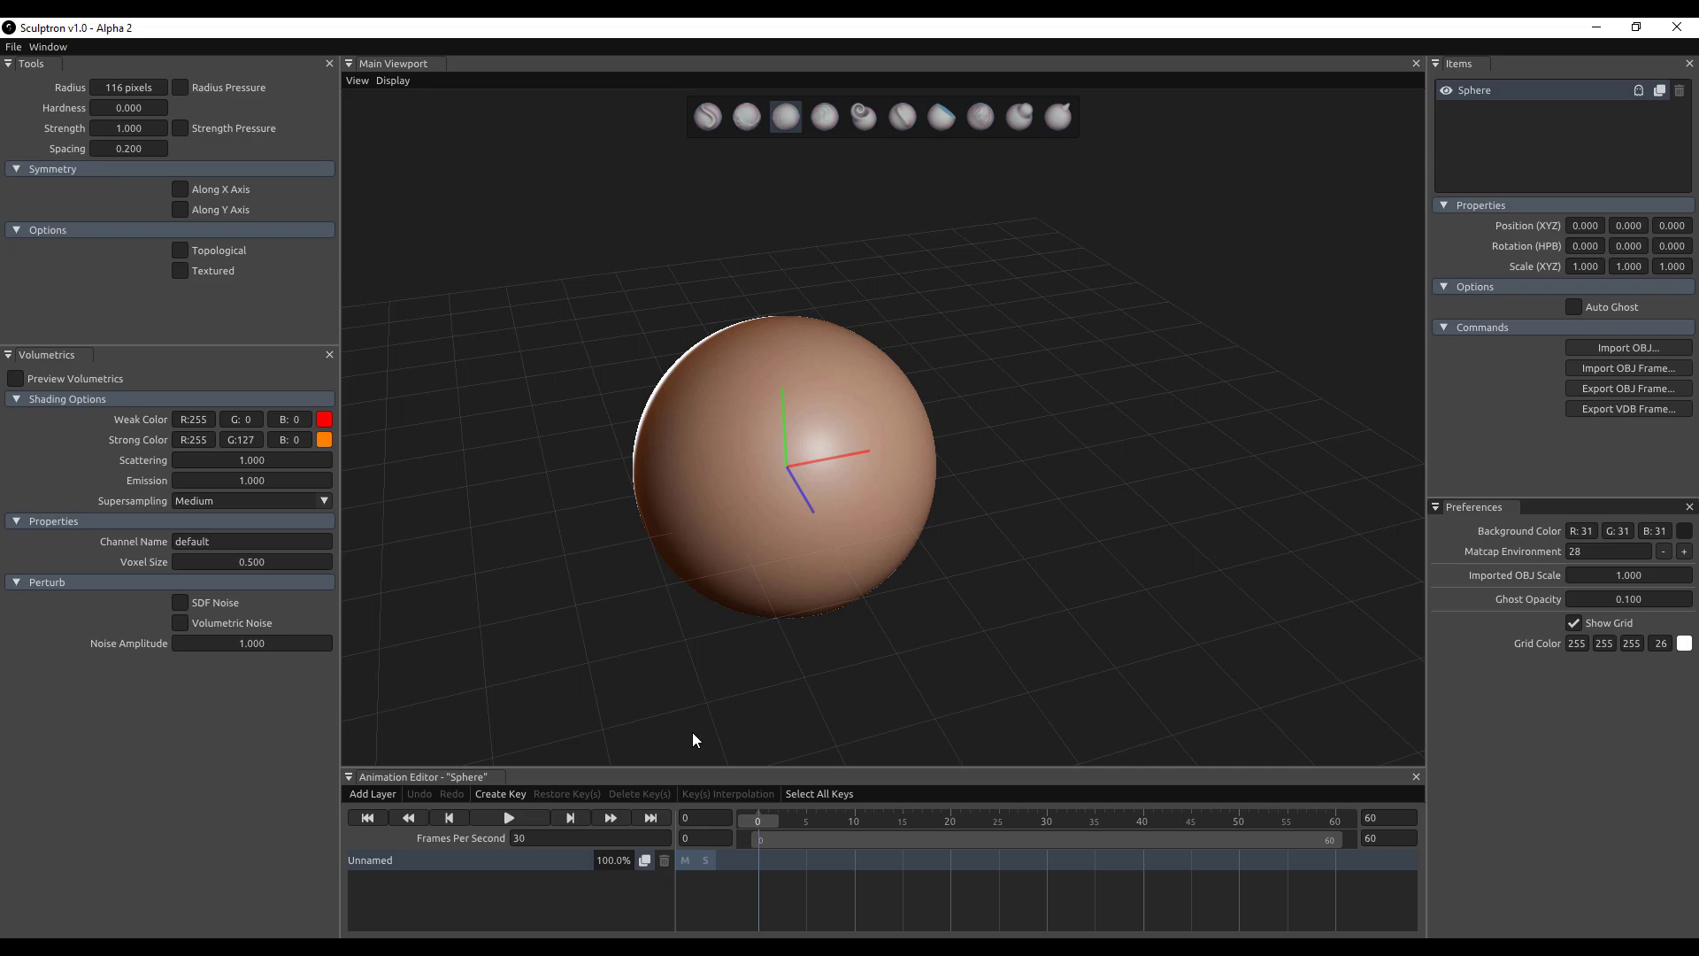
{"action": "scroll", "coordinate": [786, 524], "scroll_direction": "up", "scroll_amount": 3}
- Add a new sculpt layer and carve a groove into the sphere with the Standard brush at frame 0
{"action": "scroll", "coordinate": [786, 524], "scroll_direction": "down", "scroll_amount": 2}
{"action": "left_click", "coordinate": [371, 794]}
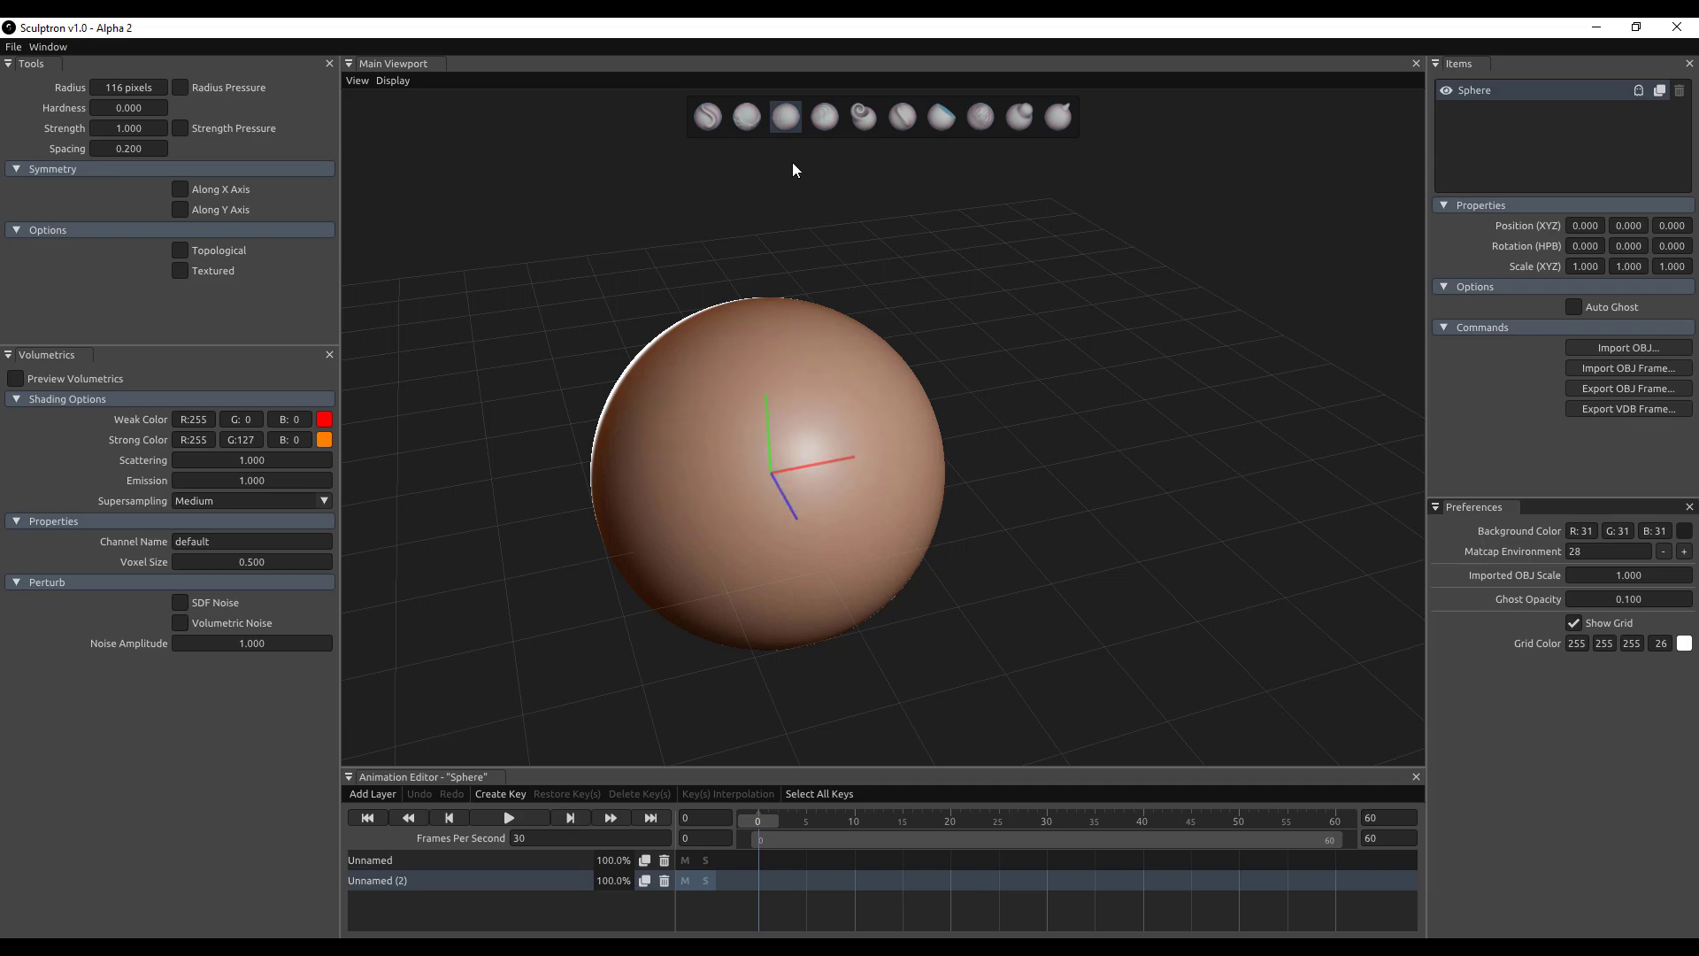
{"action": "left_click", "coordinate": [711, 115]}
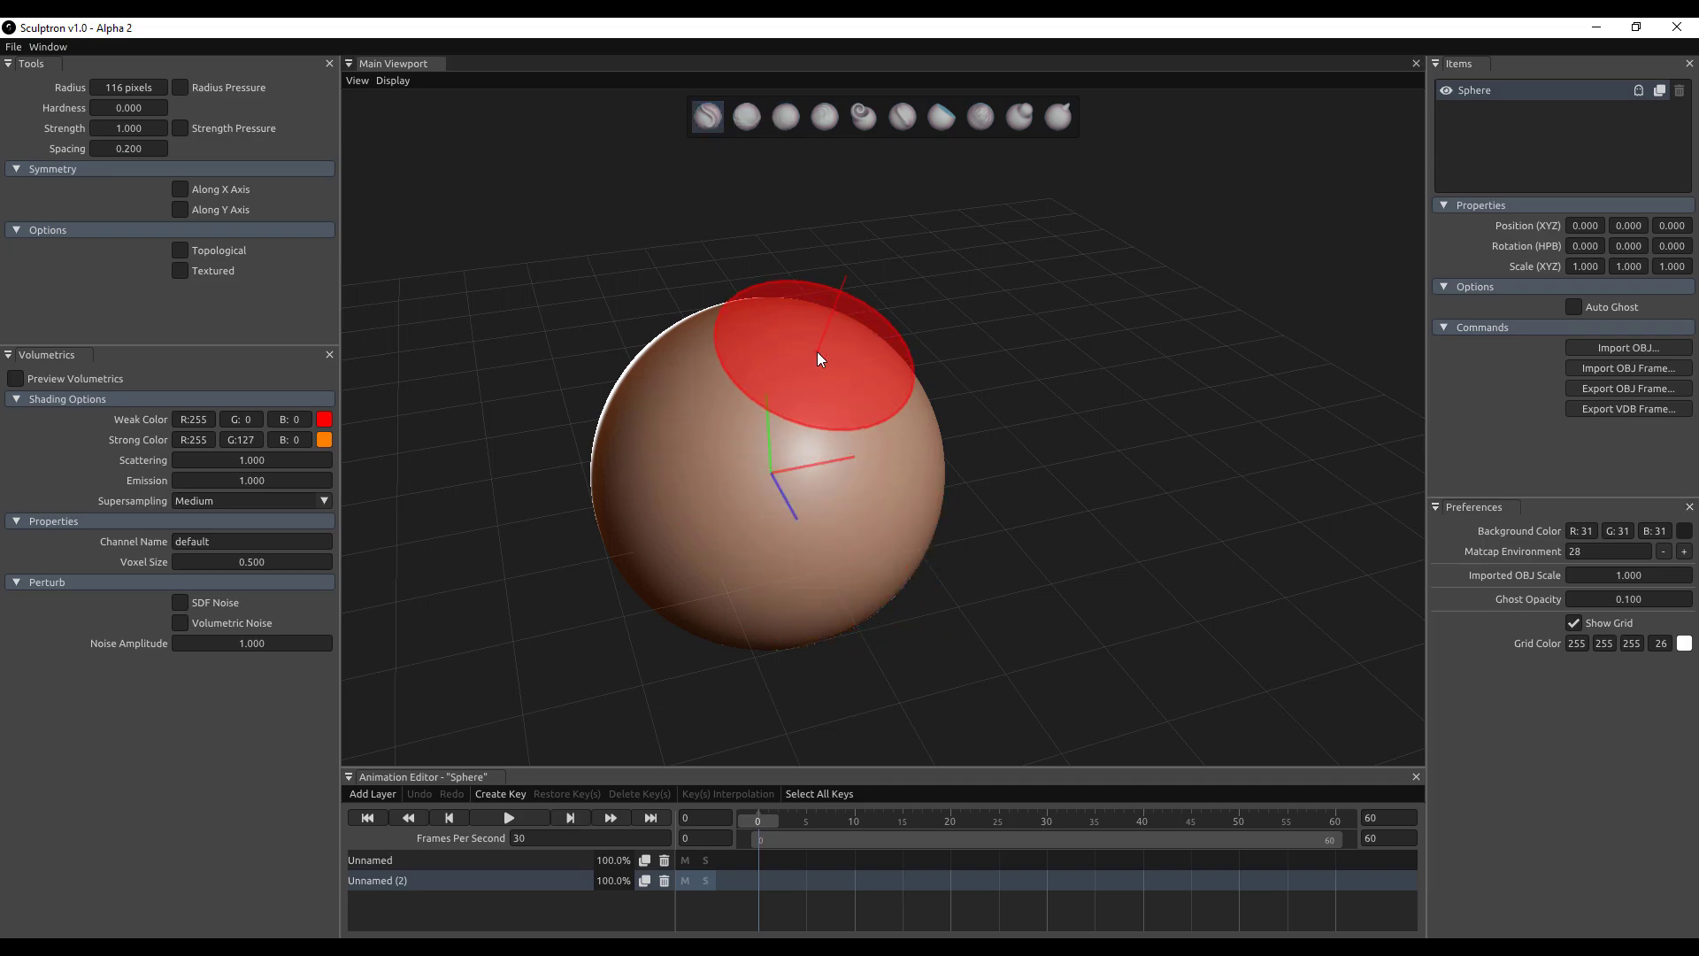
{"action": "mouse_move", "coordinate": [819, 356]}
{"action": "left_mouse_down"}
{"action": "mouse_move", "coordinate": [763, 536]}
{"action": "mouse_move", "coordinate": [819, 342]}
{"action": "mouse_move", "coordinate": [820, 385]}
{"action": "mouse_move", "coordinate": [964, 561]}
{"action": "left_mouse_up"}
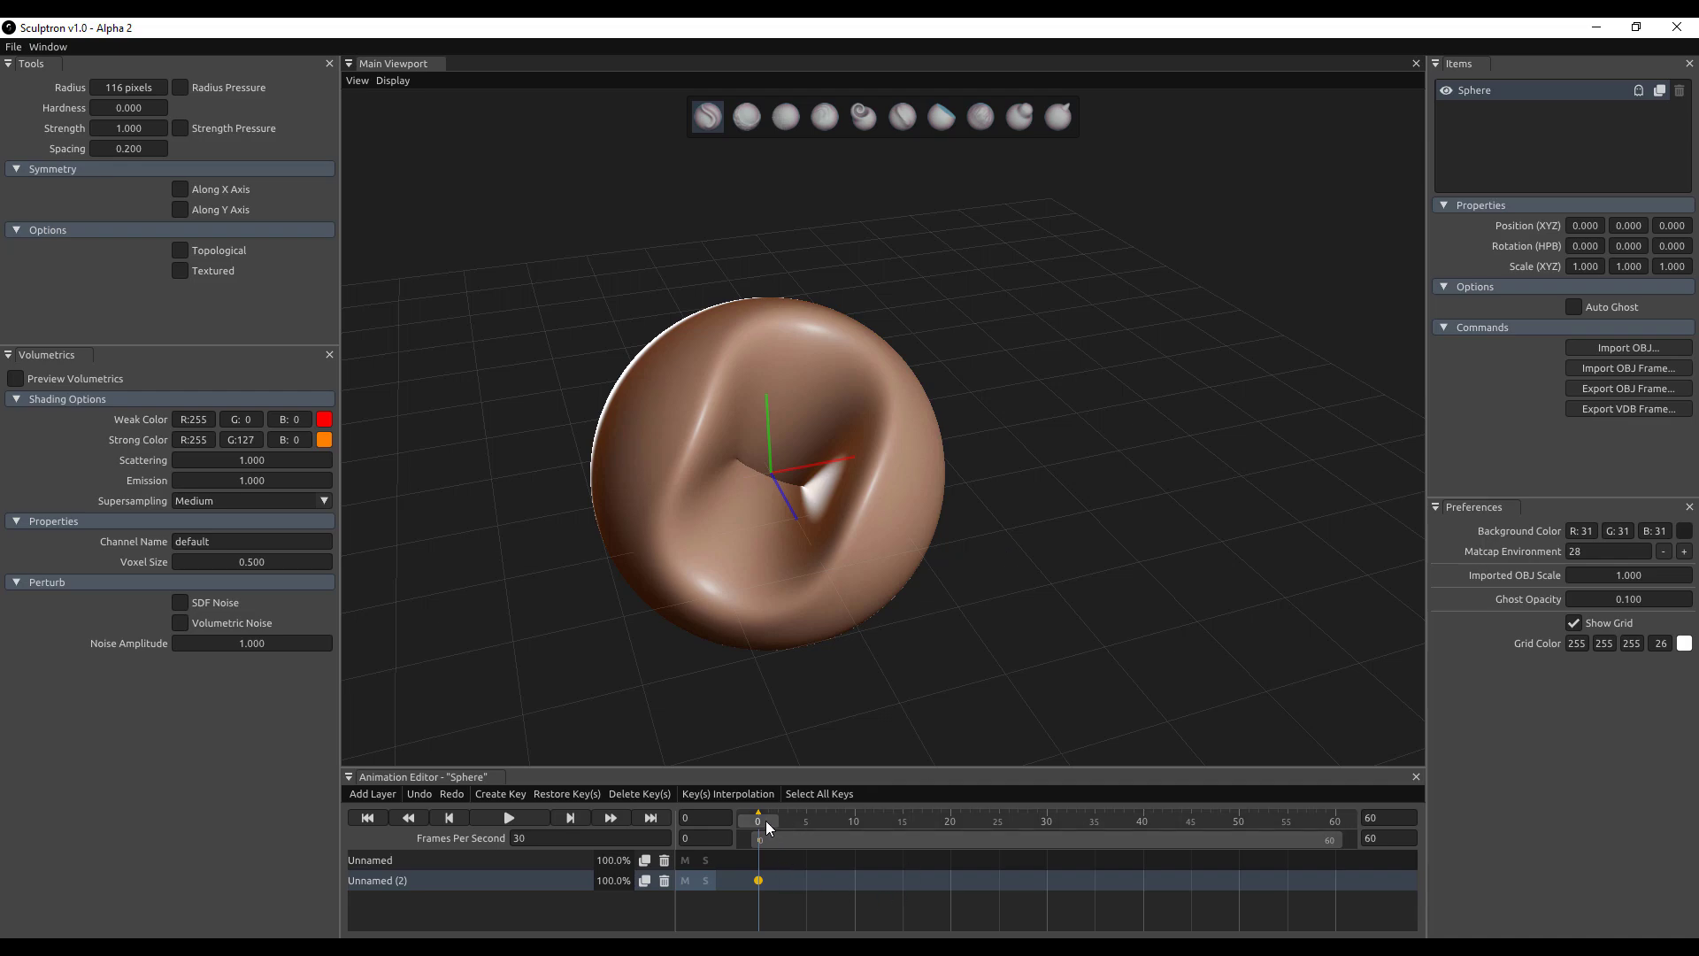
- At frame 10, inflate the sphere into jagged shards with the Inflate/Deflate brush
{"action": "mouse_move", "coordinate": [766, 820]}
{"action": "left_mouse_down"}
{"action": "mouse_move", "coordinate": [874, 825]}
{"action": "mouse_move", "coordinate": [853, 821]}
{"action": "left_mouse_up"}
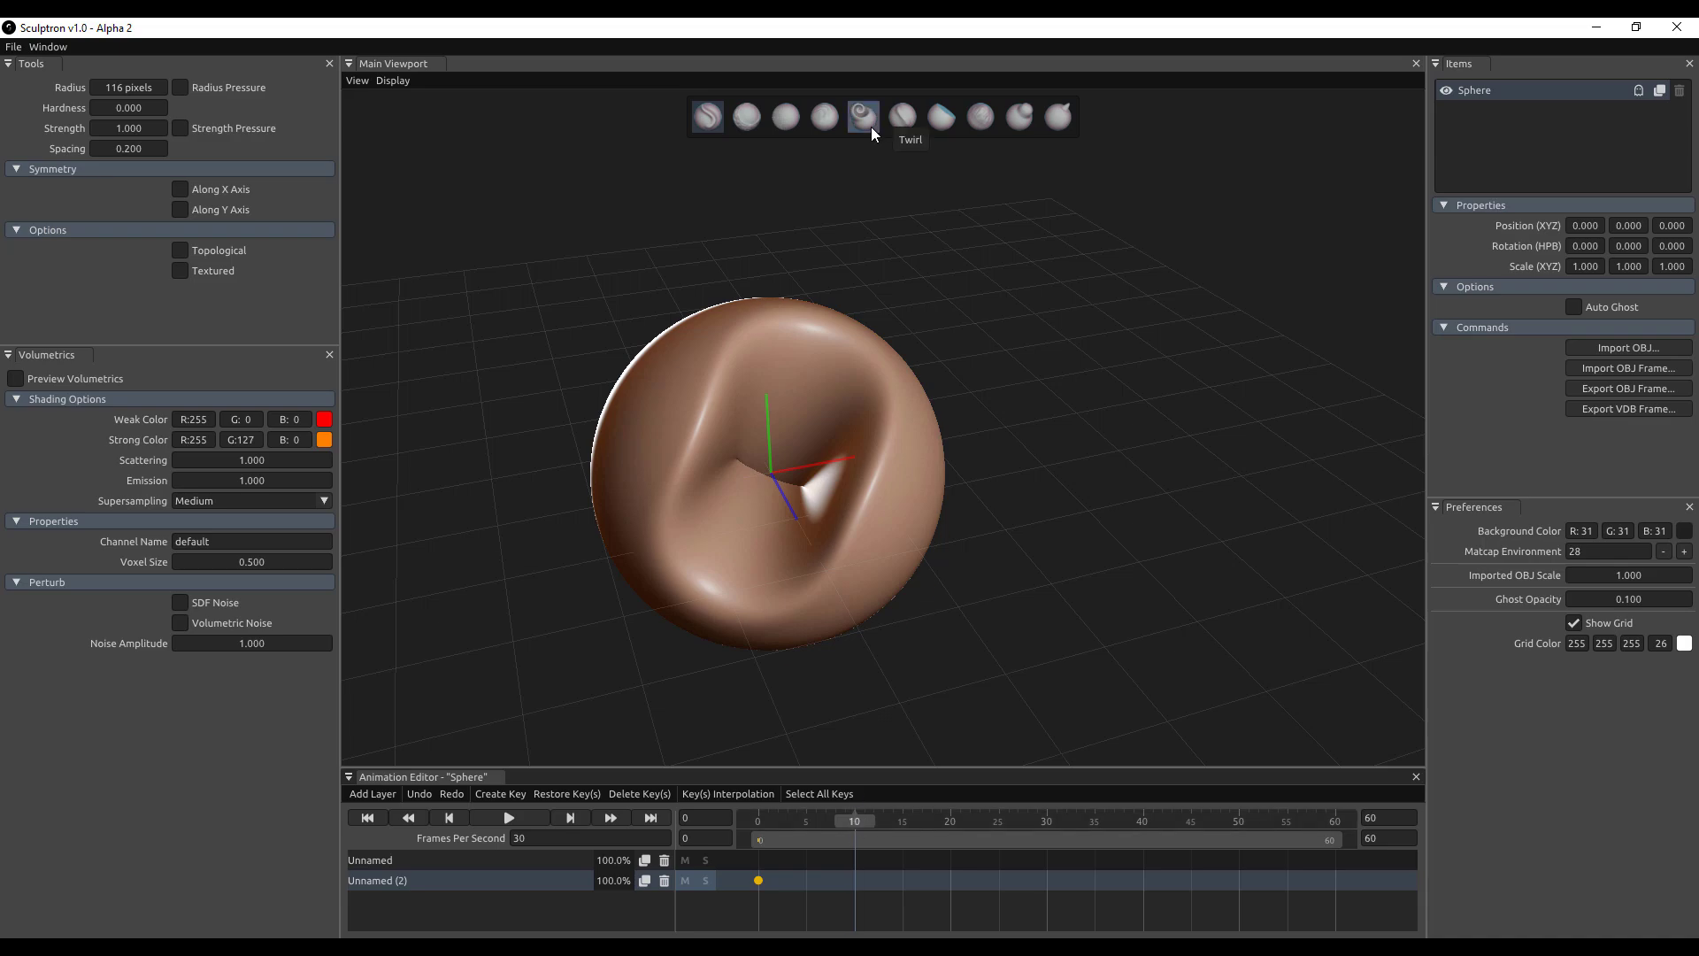
{"action": "left_click", "coordinate": [1020, 116]}
{"action": "mouse_move", "coordinate": [766, 396]}
{"action": "left_mouse_down"}
{"action": "mouse_move", "coordinate": [778, 296]}
{"action": "mouse_move", "coordinate": [797, 398]}
{"action": "mouse_move", "coordinate": [777, 628]}
{"action": "left_mouse_up"}
{"action": "scroll", "coordinate": [713, 607], "scroll_direction": "down", "scroll_amount": 5}
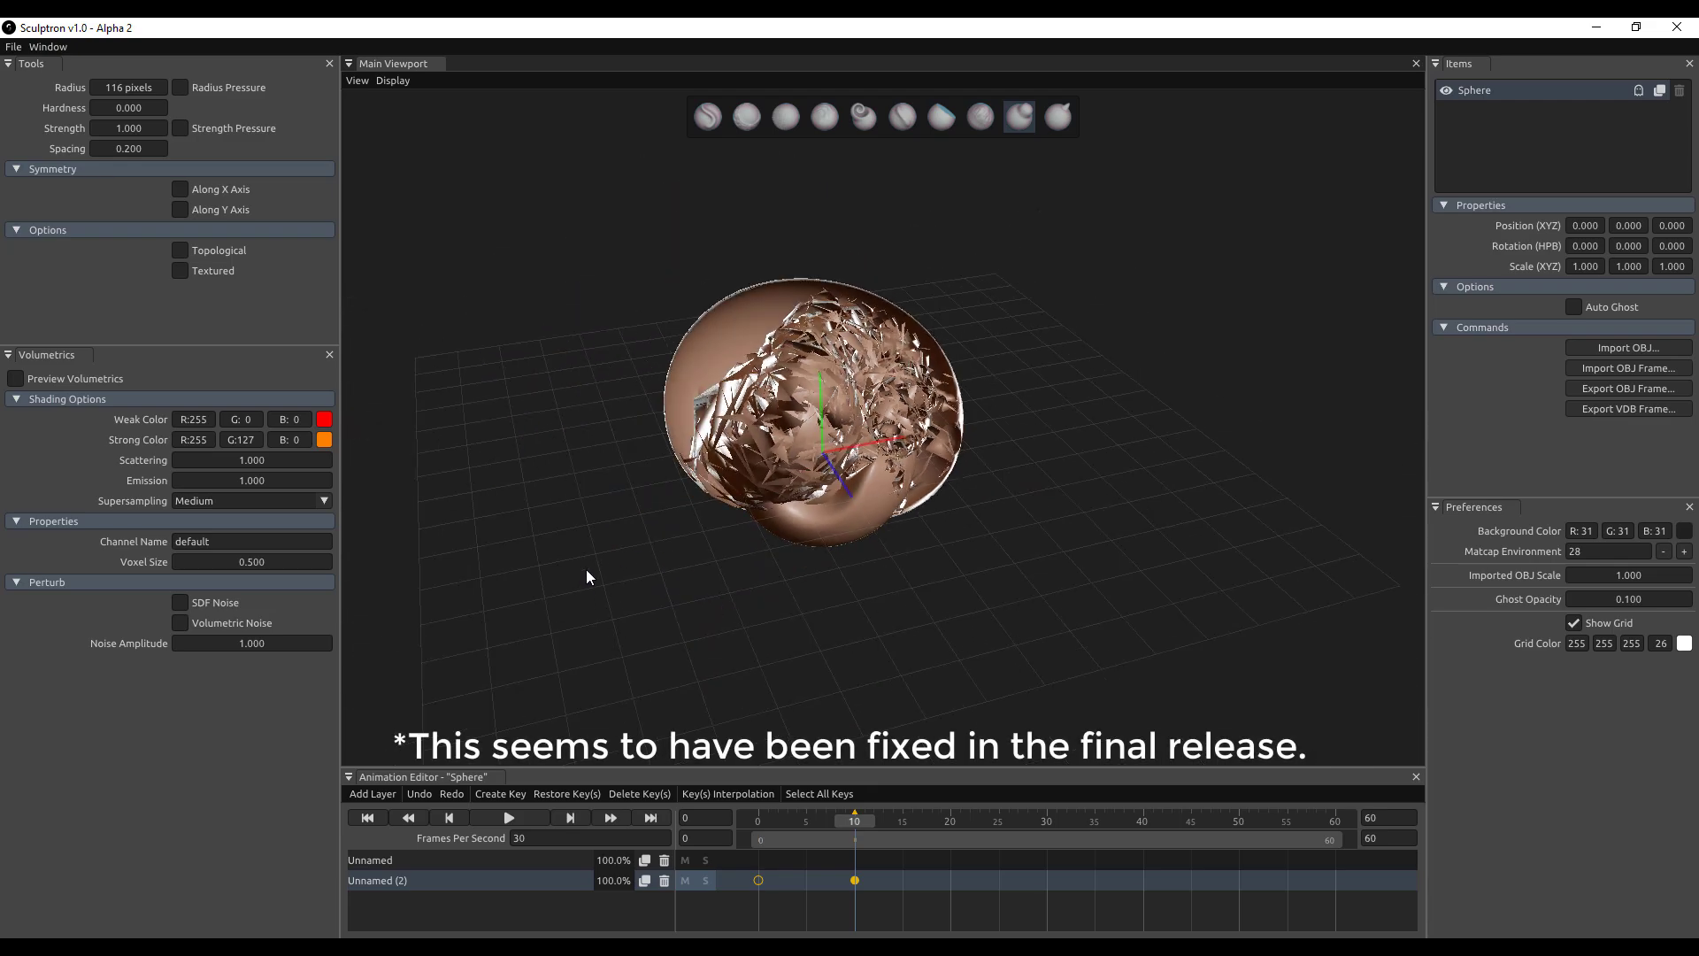
{"action": "mouse_move", "coordinate": [586, 577]}
{"action": "middle_mouse_down"}
{"action": "mouse_move", "coordinate": [811, 489]}
{"action": "mouse_move", "coordinate": [1105, 423]}
{"action": "mouse_move", "coordinate": [785, 444]}
{"action": "middle_mouse_up"}
{"action": "scroll", "coordinate": [831, 497], "scroll_direction": "up", "scroll_amount": 5}
{"action": "scroll", "coordinate": [785, 443], "scroll_direction": "up", "scroll_amount": 3}
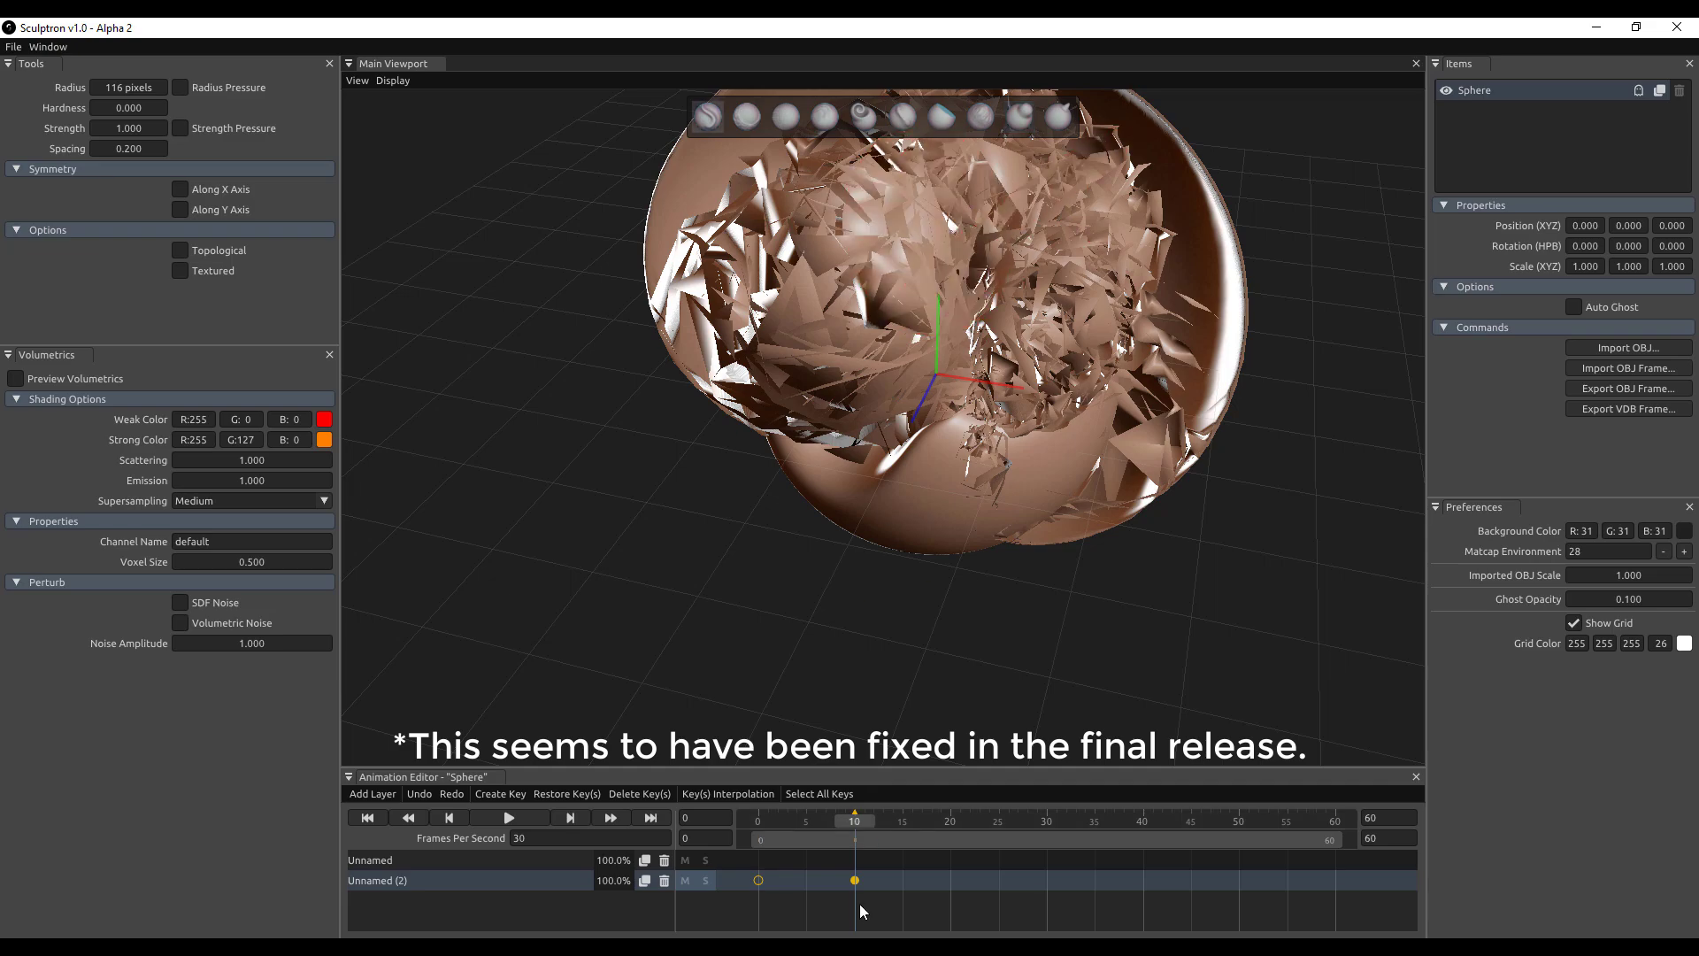
- At frame 20, smooth the shattered surface across the sphere with the Smooth brush
{"action": "left_click_drag", "start_coordinate": [855, 821], "coordinate": [745, 818]}
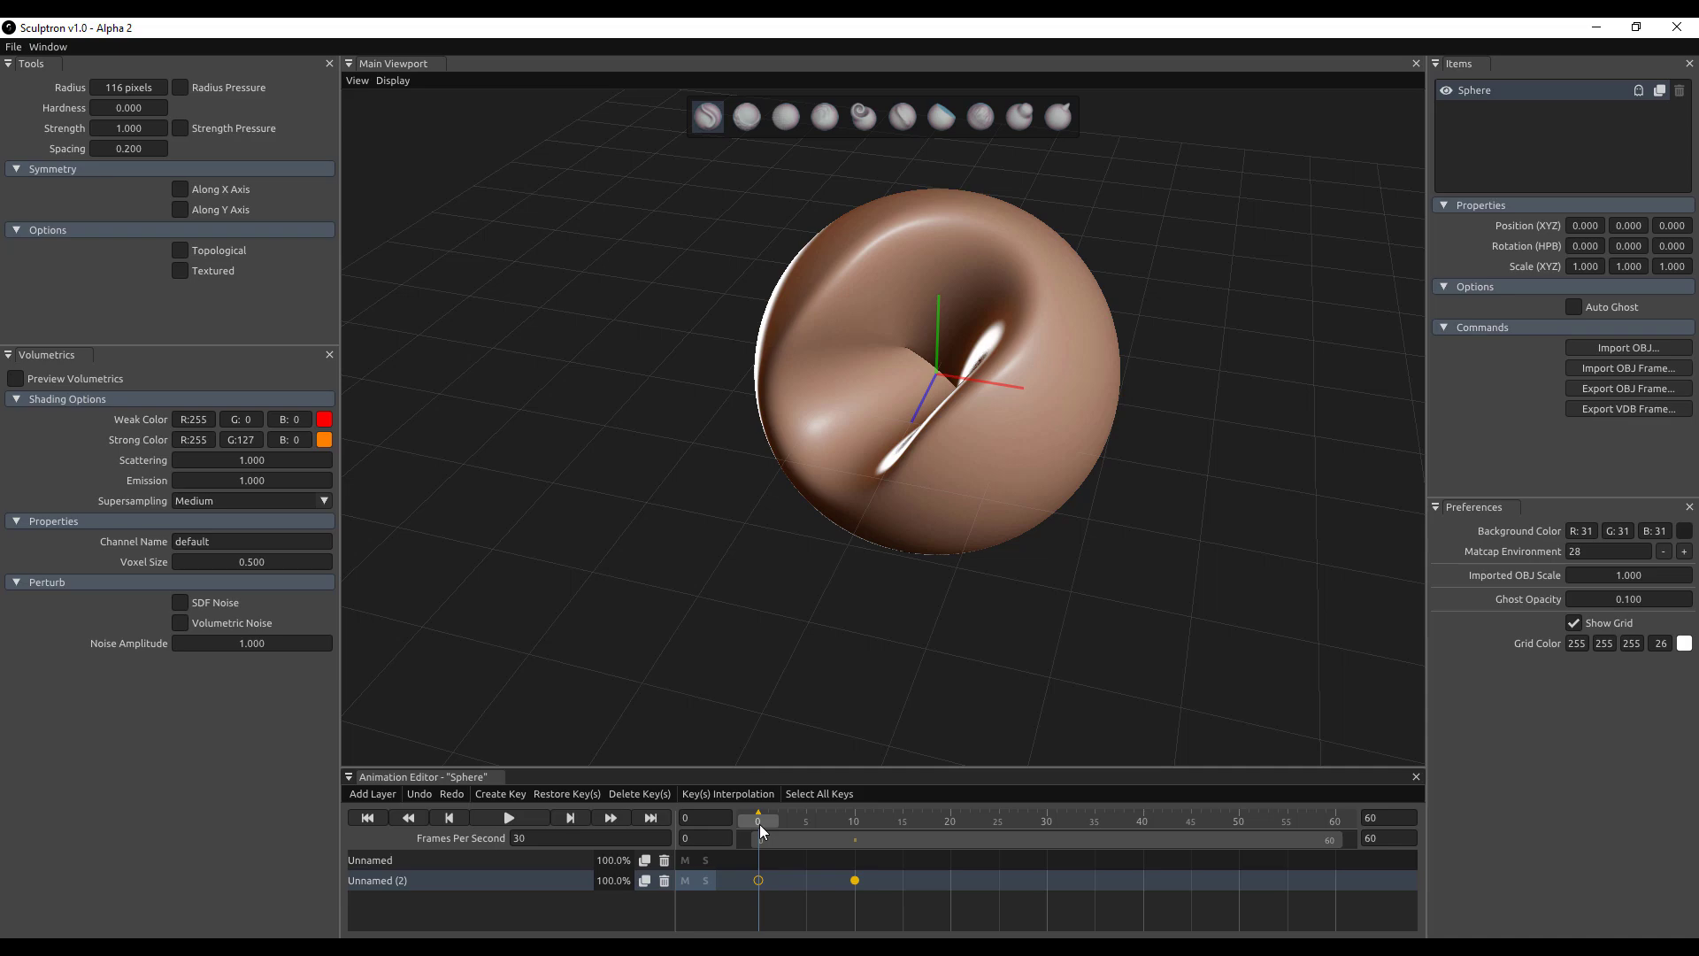
{"action": "left_click_drag", "start_coordinate": [760, 829], "coordinate": [950, 822]}
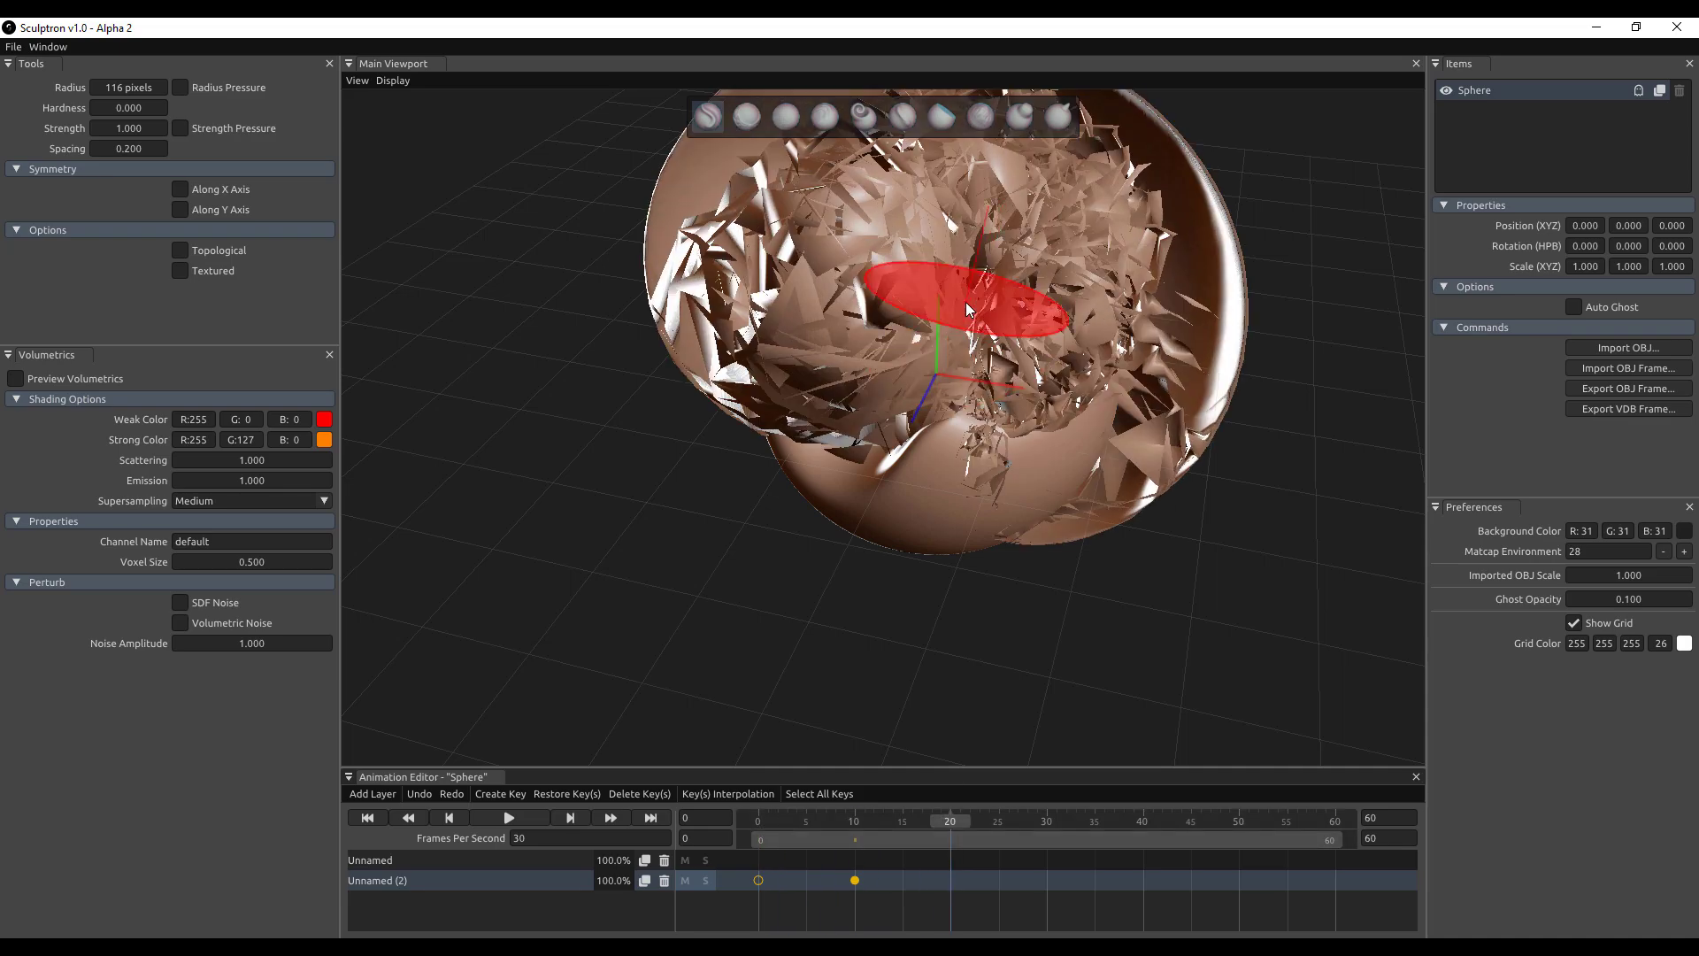
{"action": "left_click_drag", "start_coordinate": [967, 309], "coordinate": [1079, 487], "text": "shift"}
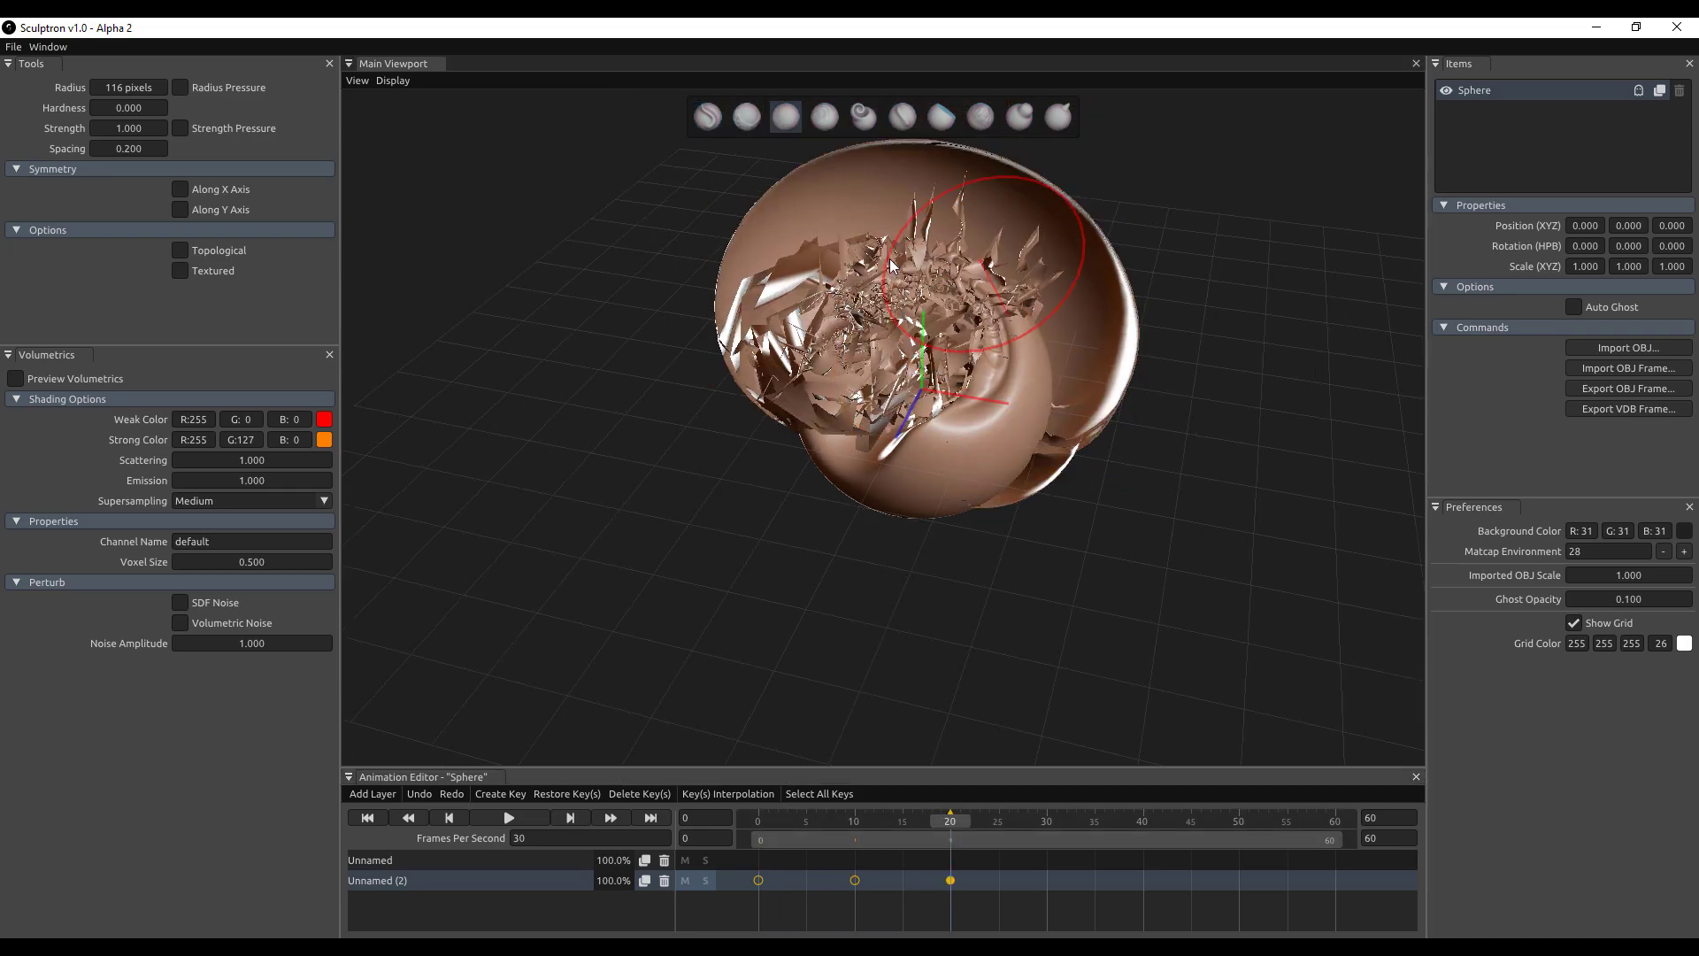
{"action": "mouse_move", "coordinate": [891, 264]}
{"action": "left_mouse_down", "text": "shift"}
{"action": "mouse_move", "coordinate": [935, 409]}
{"action": "mouse_move", "coordinate": [794, 236]}
{"action": "mouse_move", "coordinate": [753, 315]}
{"action": "mouse_move", "coordinate": [849, 176]}
{"action": "mouse_move", "coordinate": [842, 125]}
{"action": "mouse_move", "coordinate": [1097, 315]}
{"action": "left_mouse_up", "text": "shift"}
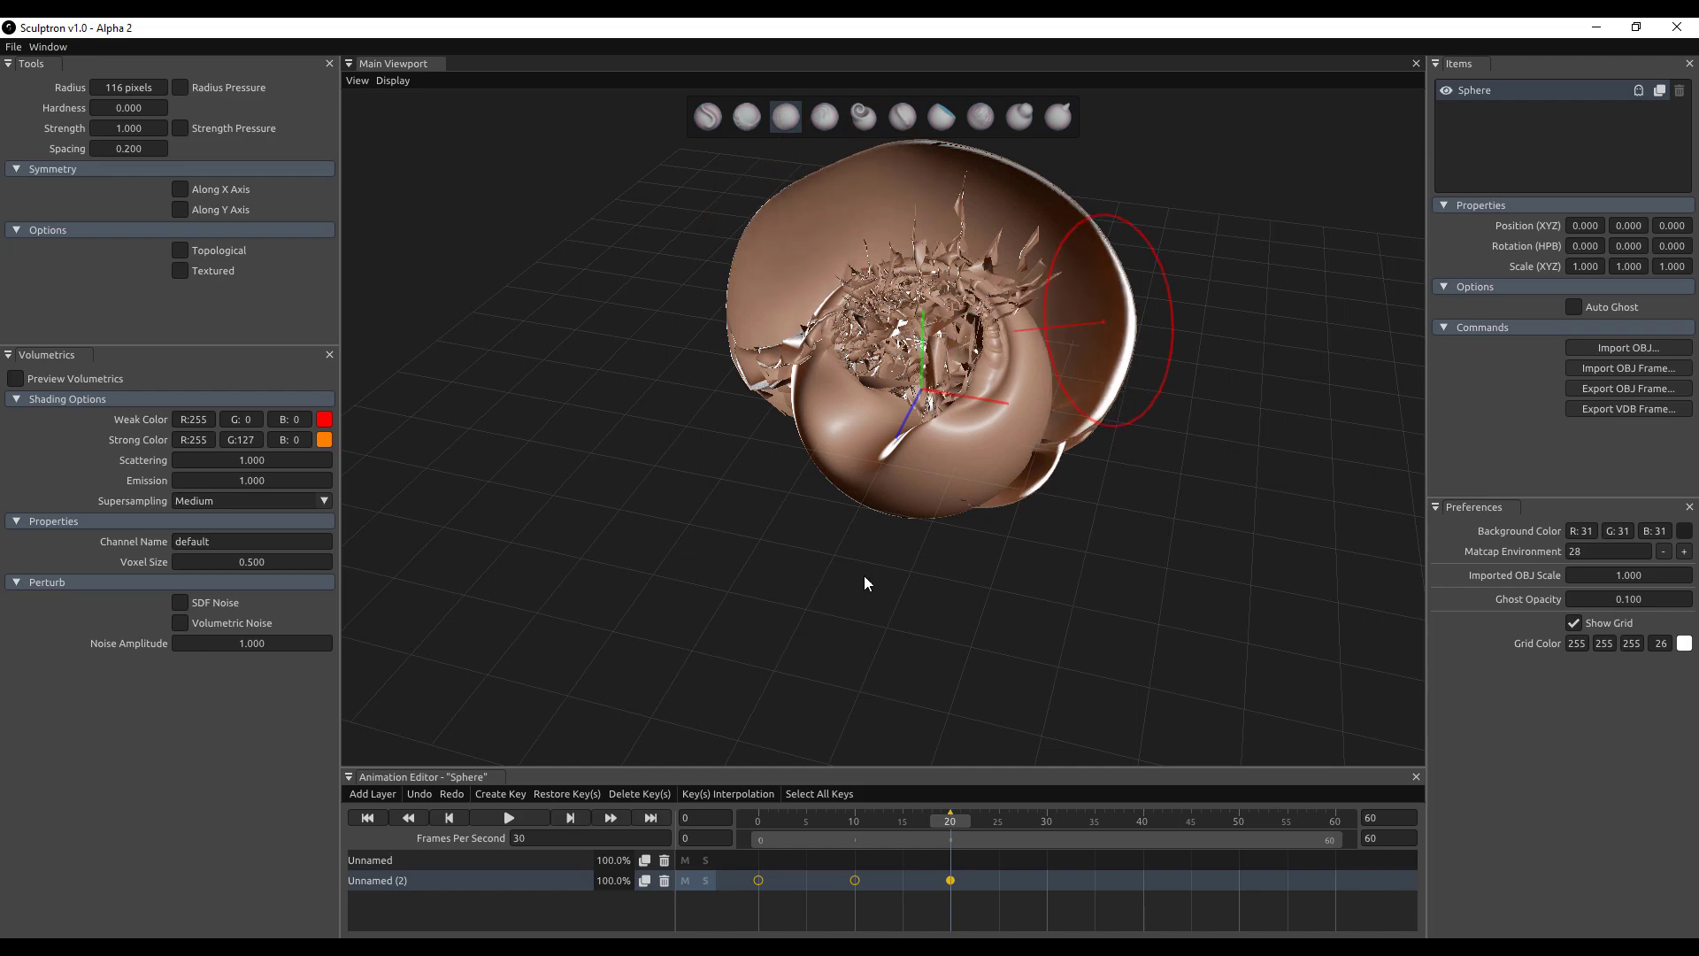
{"action": "mouse_move", "coordinate": [864, 575]}
{"action": "middle_mouse_down"}
{"action": "mouse_move", "coordinate": [1054, 557]}
{"action": "mouse_move", "coordinate": [474, 439]}
{"action": "mouse_move", "coordinate": [1183, 516]}
{"action": "mouse_move", "coordinate": [993, 523]}
{"action": "middle_mouse_up"}
{"action": "scroll", "coordinate": [1035, 549], "scroll_direction": "up", "scroll_amount": 3}
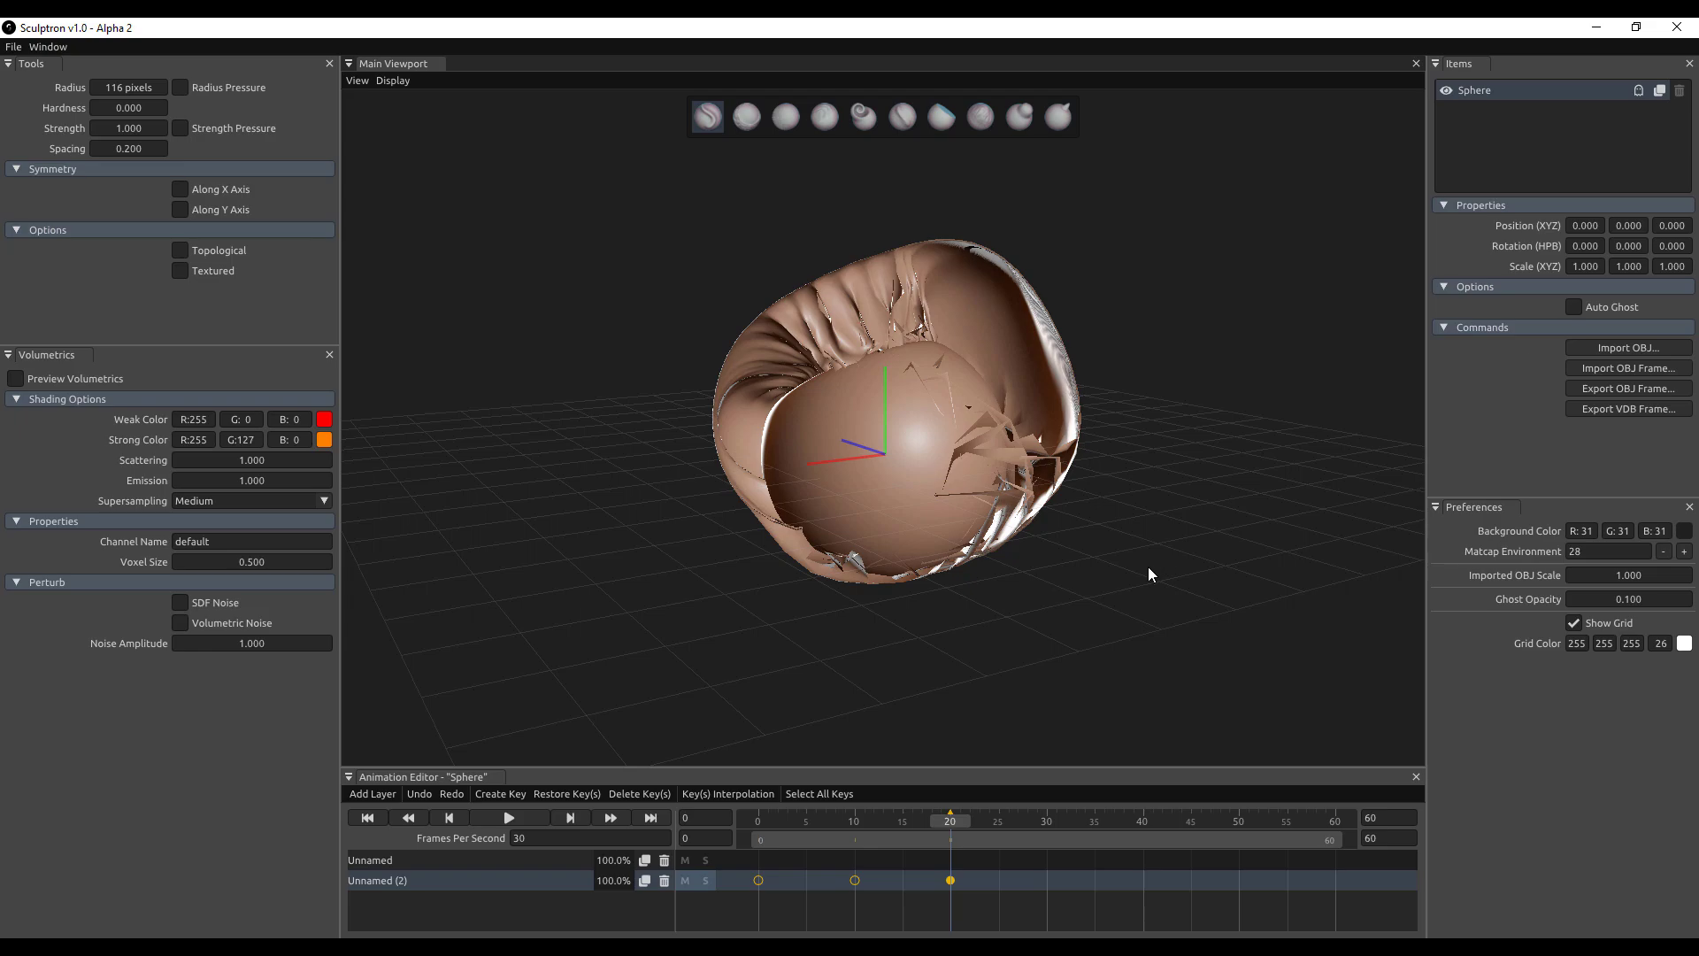
{"action": "mouse_move", "coordinate": [1253, 560]}
{"action": "middle_mouse_down"}
{"action": "mouse_move", "coordinate": [952, 561]}
{"action": "mouse_move", "coordinate": [1021, 538]}
{"action": "mouse_move", "coordinate": [1175, 540]}
{"action": "mouse_move", "coordinate": [1025, 518]}
{"action": "mouse_move", "coordinate": [1081, 524]}
{"action": "middle_mouse_up"}
- Flatten the remaining folds and shards on top, then scrub the timeline back to frame 0
{"action": "scroll", "coordinate": [1082, 526], "scroll_direction": "down", "scroll_amount": 2}
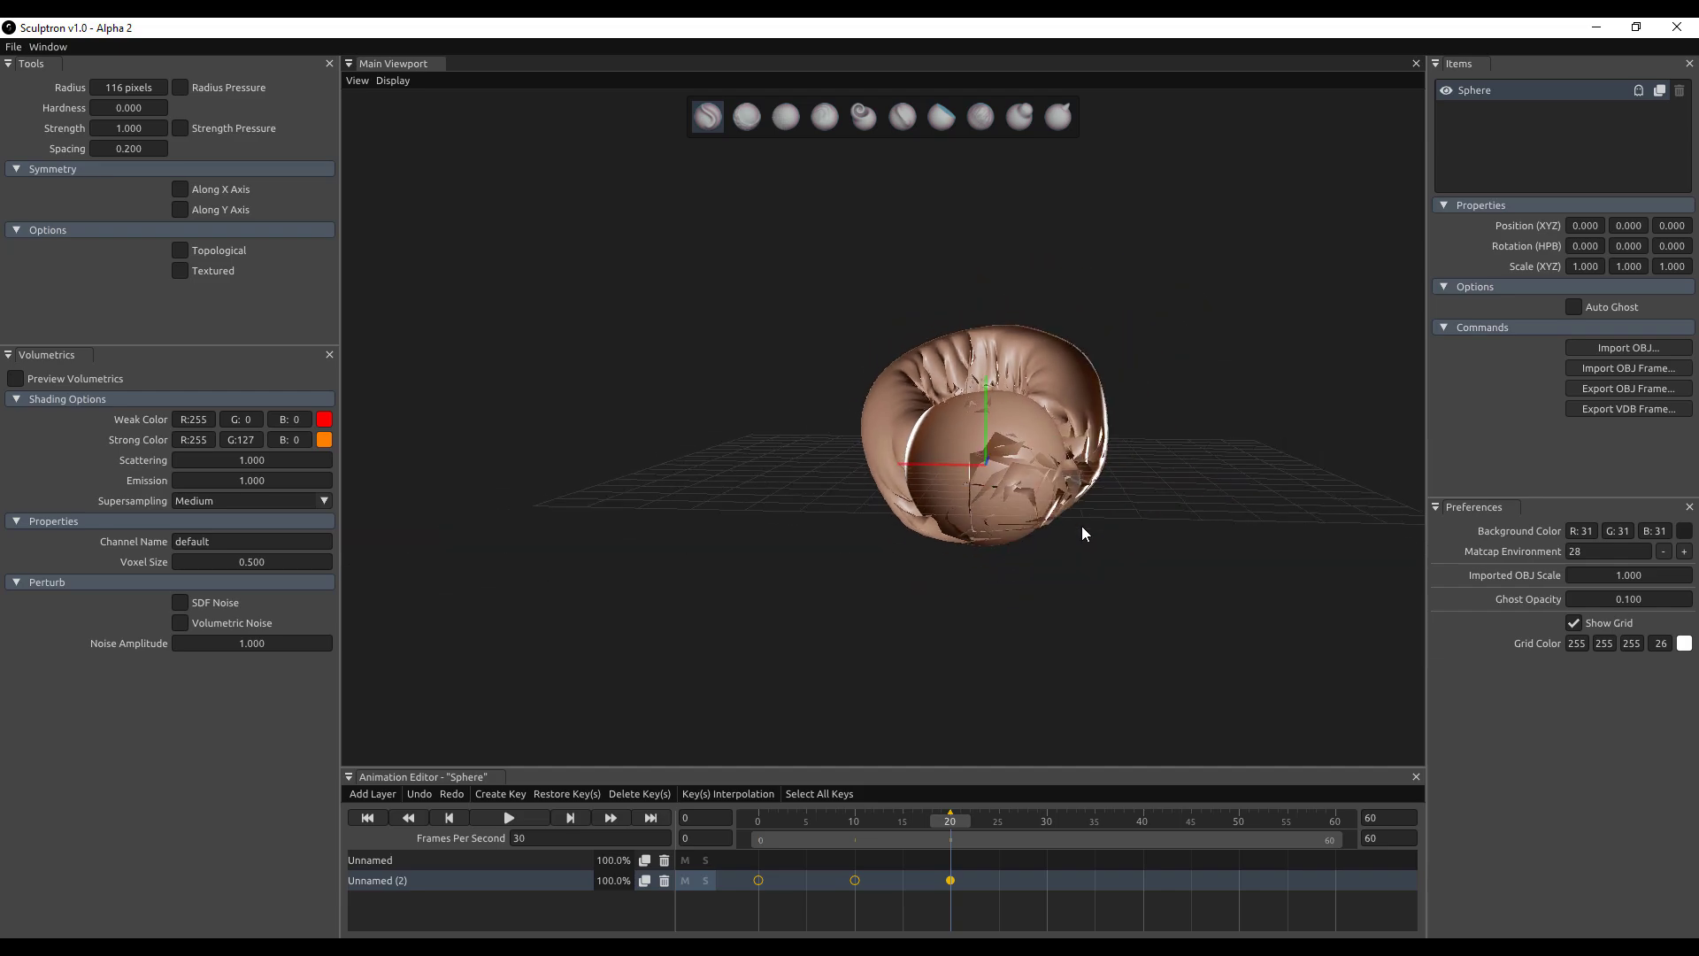
{"action": "scroll", "coordinate": [1085, 531], "scroll_direction": "up", "scroll_amount": 4}
{"action": "mouse_move", "coordinate": [1168, 543]}
{"action": "middle_mouse_down"}
{"action": "mouse_move", "coordinate": [1240, 561]}
{"action": "mouse_move", "coordinate": [1258, 380]}
{"action": "middle_mouse_up"}
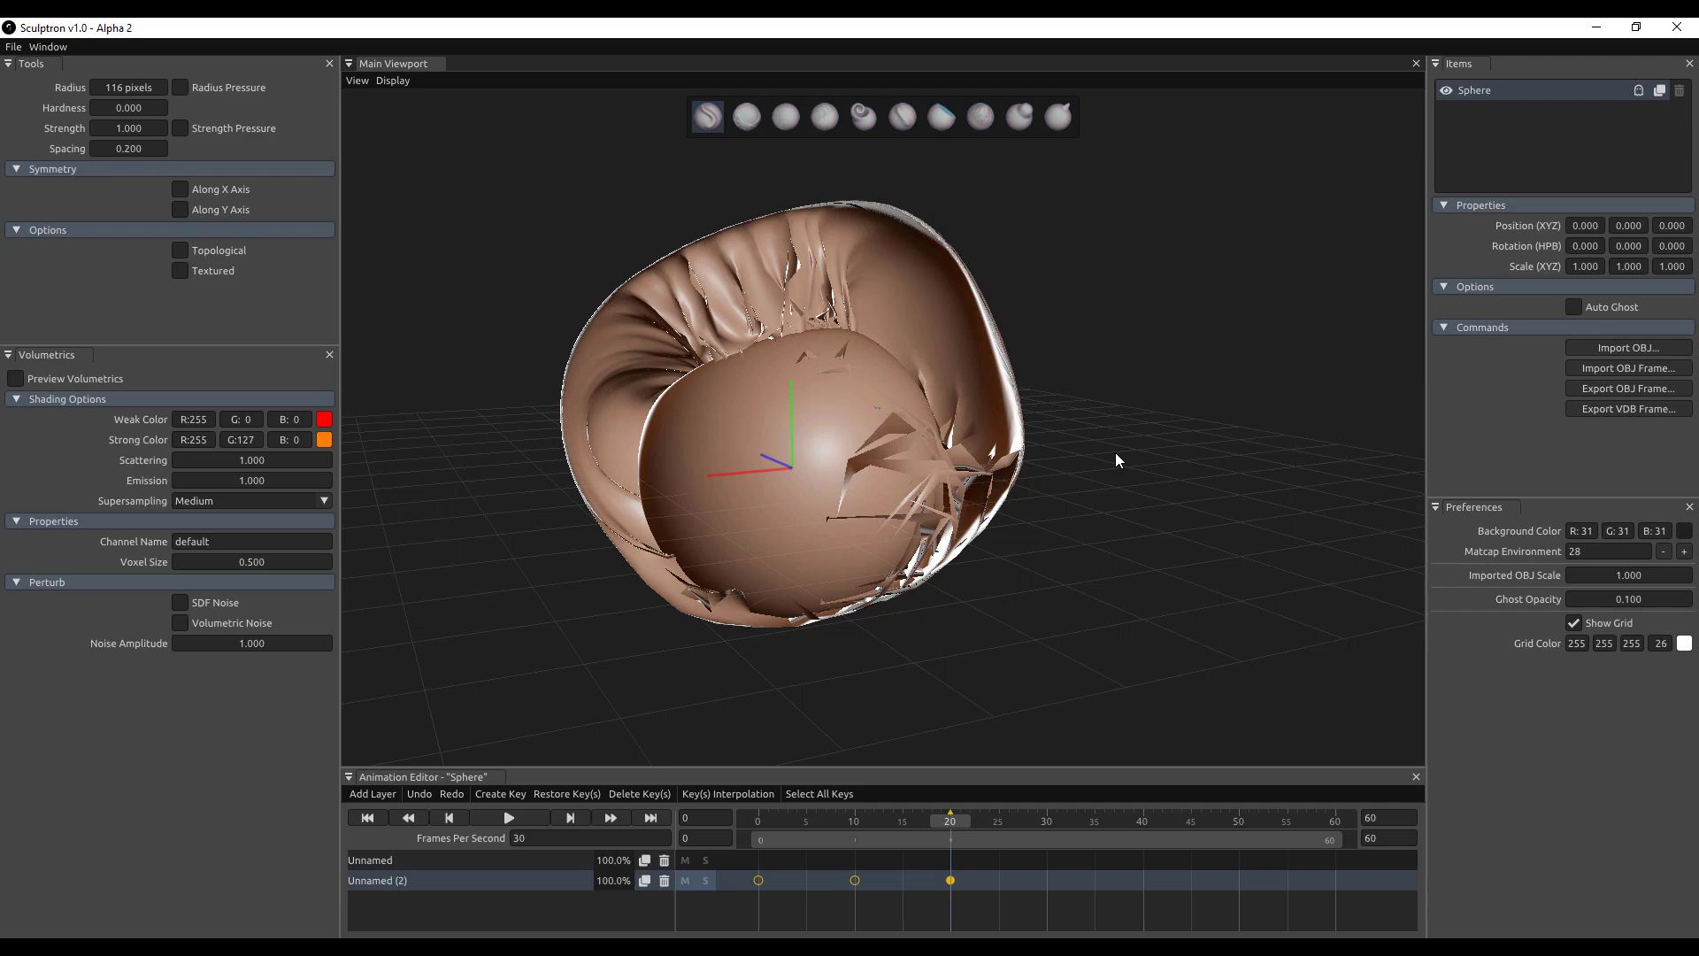
{"action": "mouse_move", "coordinate": [1115, 453]}
{"action": "middle_mouse_down"}
{"action": "mouse_move", "coordinate": [1372, 508]}
{"action": "mouse_move", "coordinate": [1171, 385]}
{"action": "mouse_move", "coordinate": [1283, 534]}
{"action": "middle_mouse_up"}
{"action": "scroll", "coordinate": [995, 336], "scroll_direction": "up", "scroll_amount": 2}
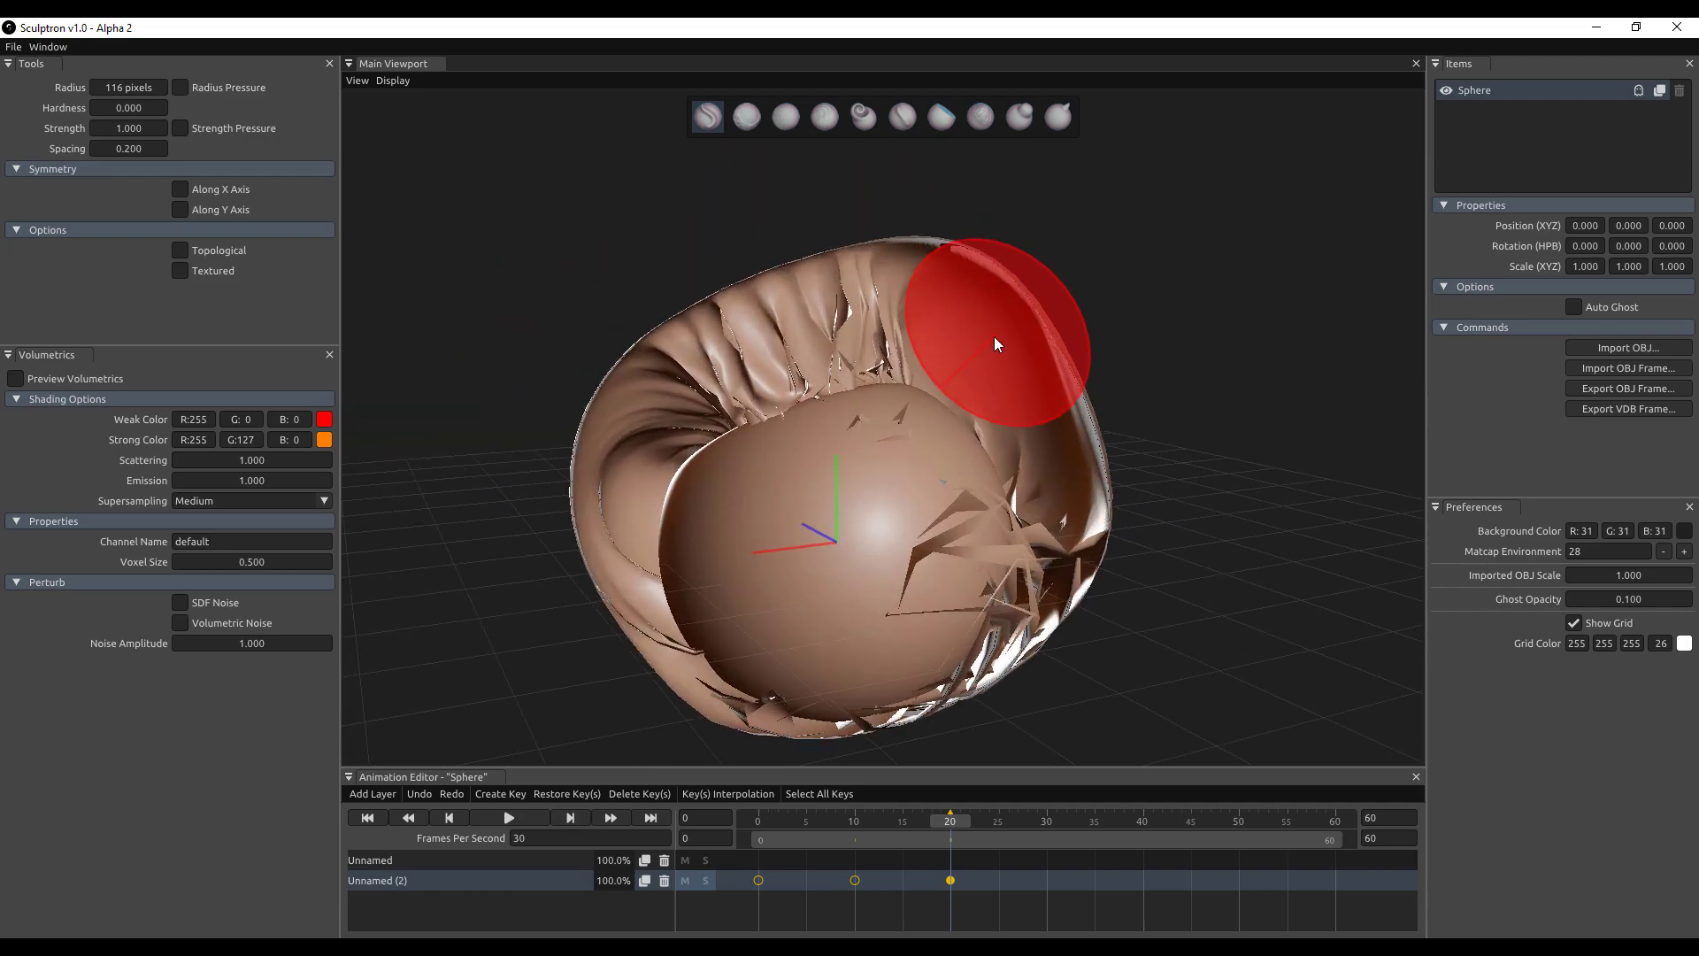
{"action": "mouse_move", "coordinate": [994, 343]}
{"action": "left_mouse_down", "text": "shift"}
{"action": "mouse_move", "coordinate": [842, 667]}
{"action": "mouse_move", "coordinate": [573, 363]}
{"action": "mouse_move", "coordinate": [593, 496]}
{"action": "mouse_move", "coordinate": [719, 511]}
{"action": "mouse_move", "coordinate": [702, 360]}
{"action": "mouse_move", "coordinate": [815, 379]}
{"action": "mouse_move", "coordinate": [891, 442]}
{"action": "mouse_move", "coordinate": [964, 549]}
{"action": "left_mouse_up", "text": "shift"}
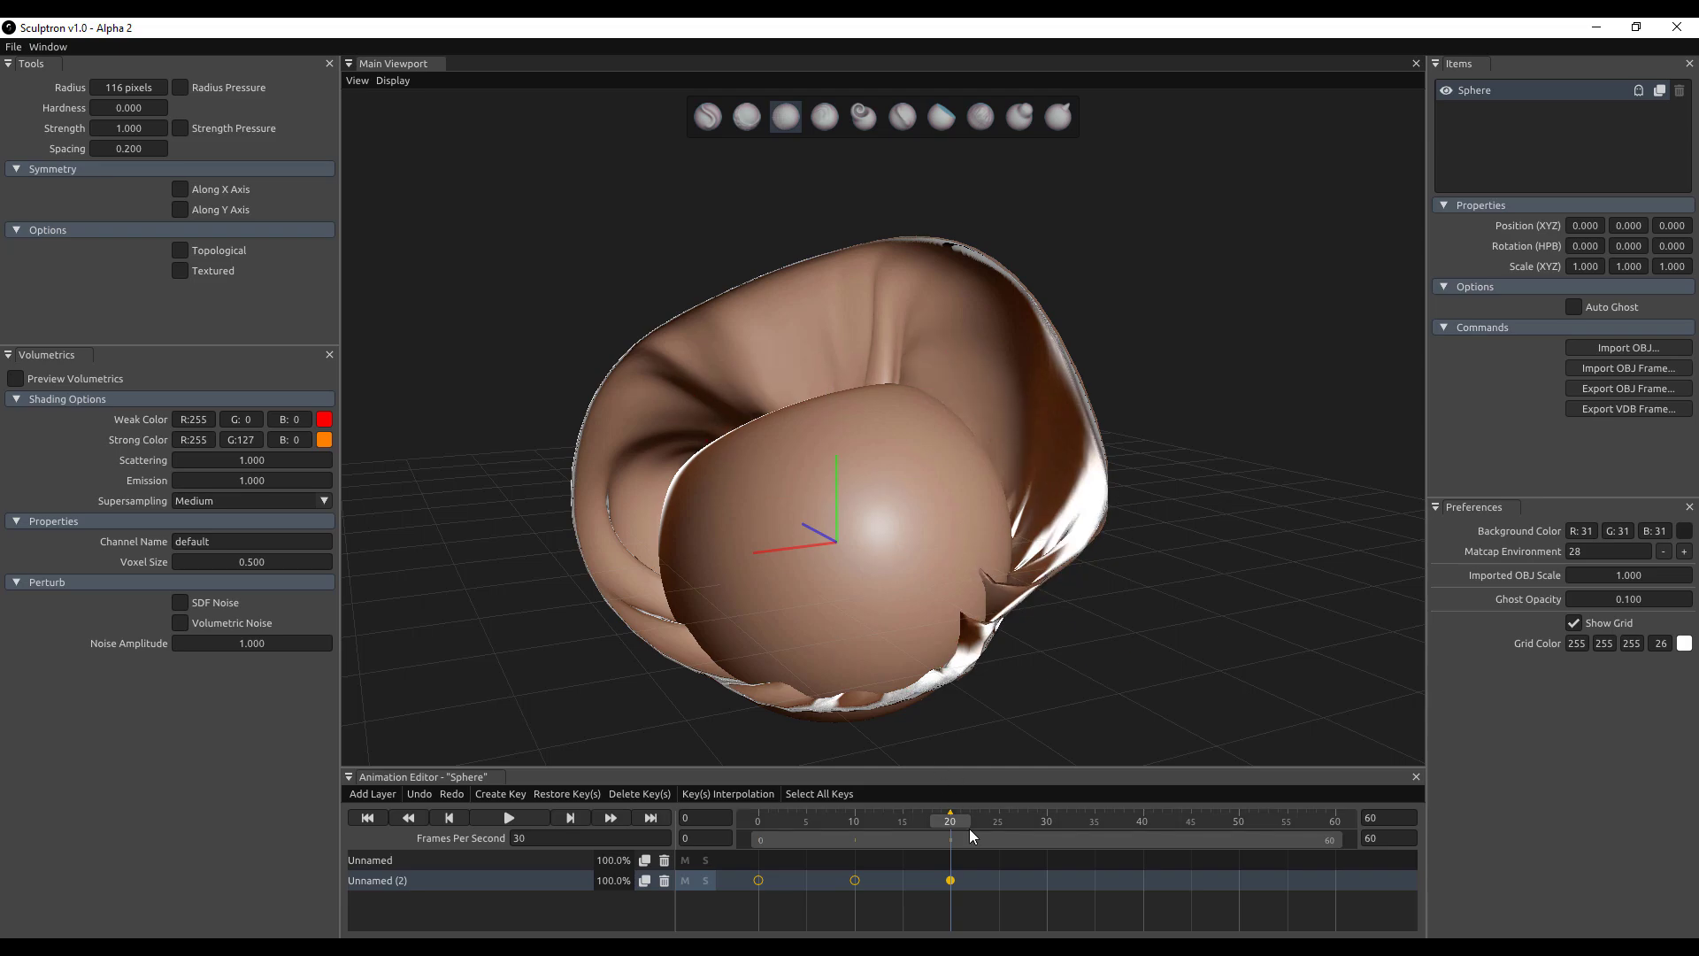
{"action": "left_click_drag", "start_coordinate": [973, 836], "coordinate": [819, 814]}
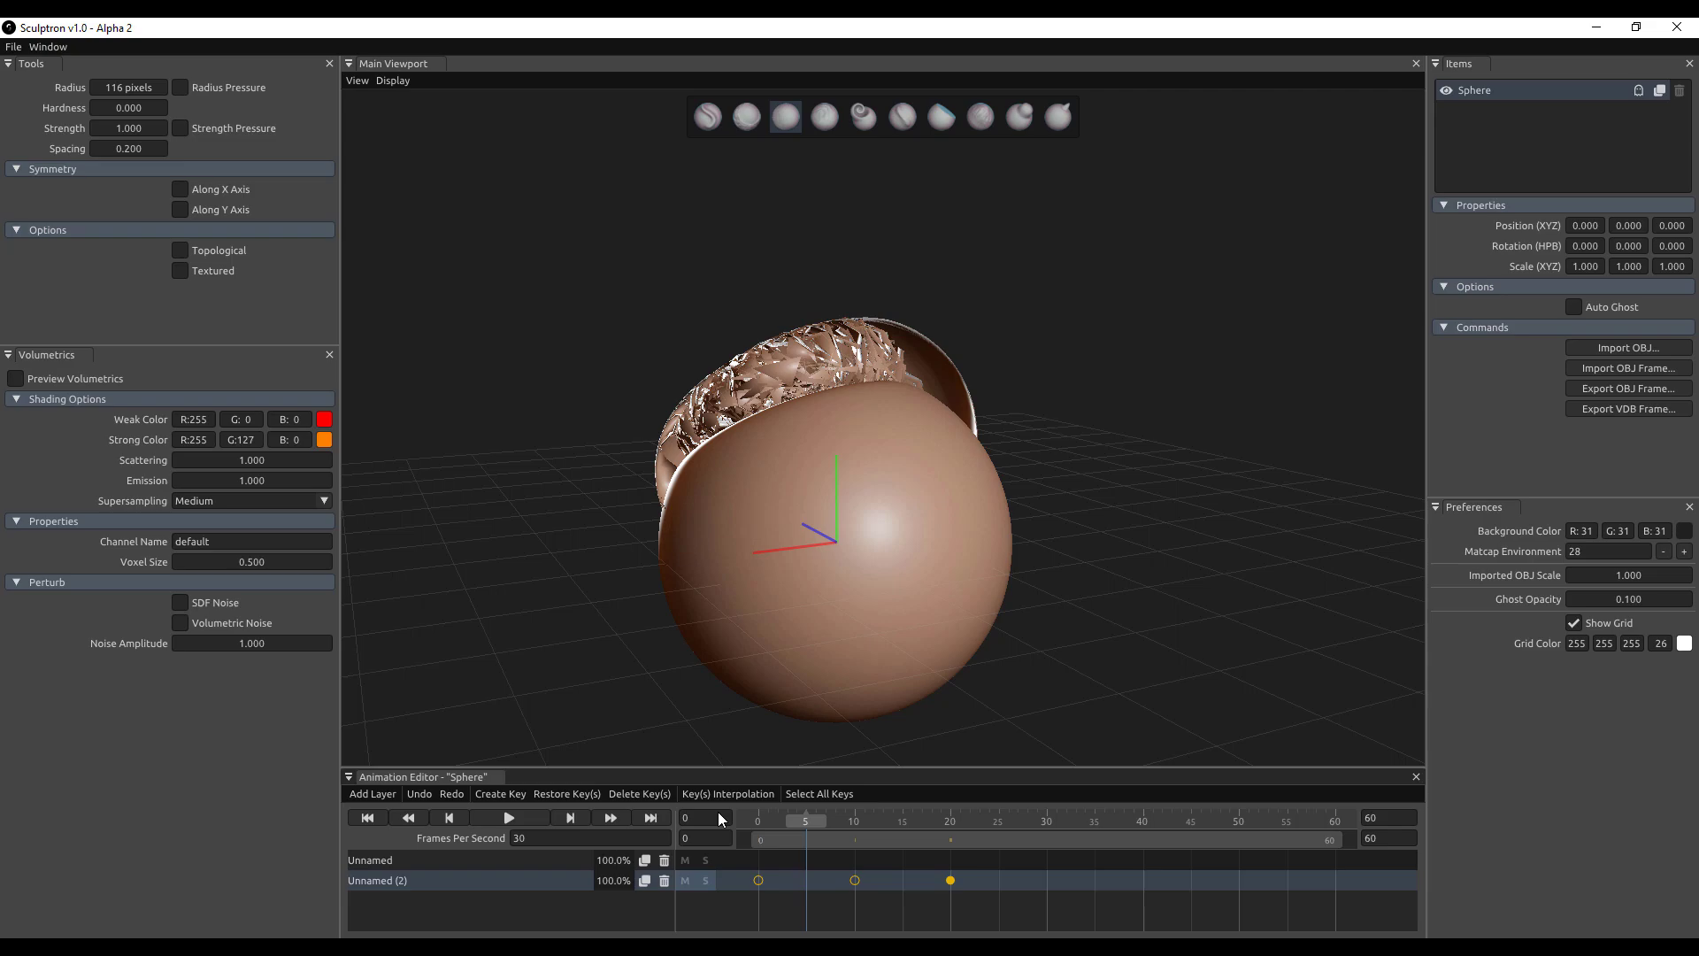
{"action": "mouse_move", "coordinate": [748, 815]}
{"action": "left_mouse_down"}
{"action": "mouse_move", "coordinate": [922, 816]}
{"action": "mouse_move", "coordinate": [776, 832]}
{"action": "mouse_move", "coordinate": [731, 819]}
{"action": "mouse_move", "coordinate": [848, 816]}
{"action": "mouse_move", "coordinate": [731, 817]}
{"action": "left_mouse_up"}
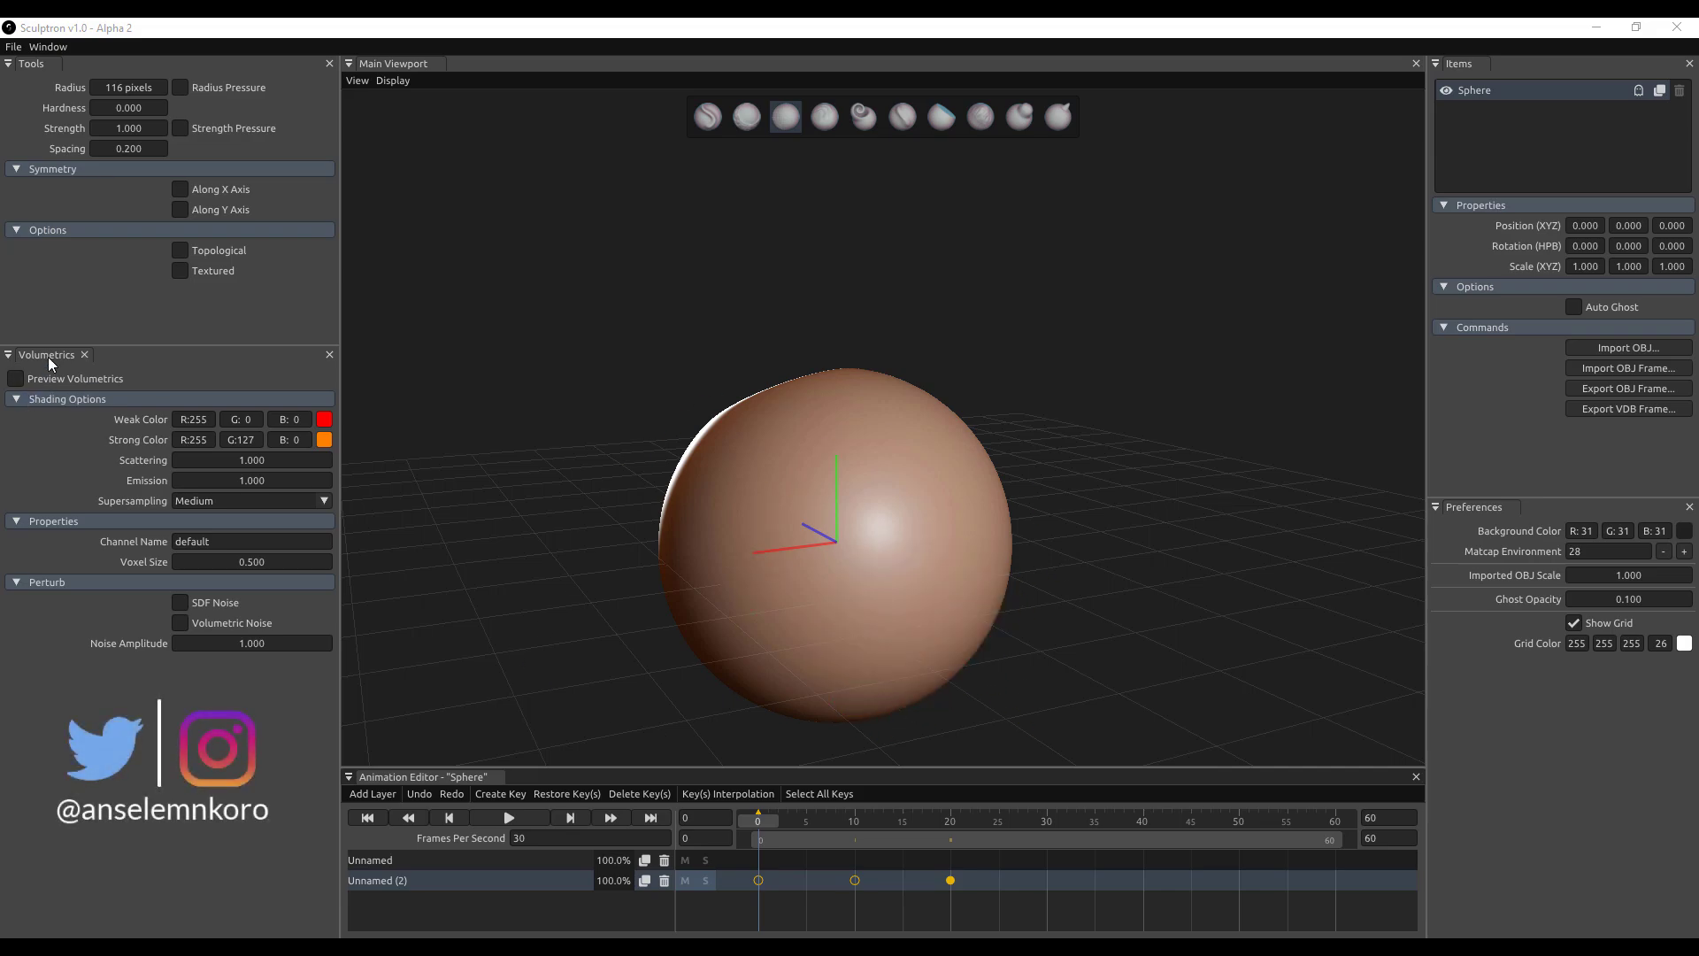
- Turn on Preview Volumetrics and check the orange volume at frames 11 and 1
{"action": "left_click", "coordinate": [81, 378]}
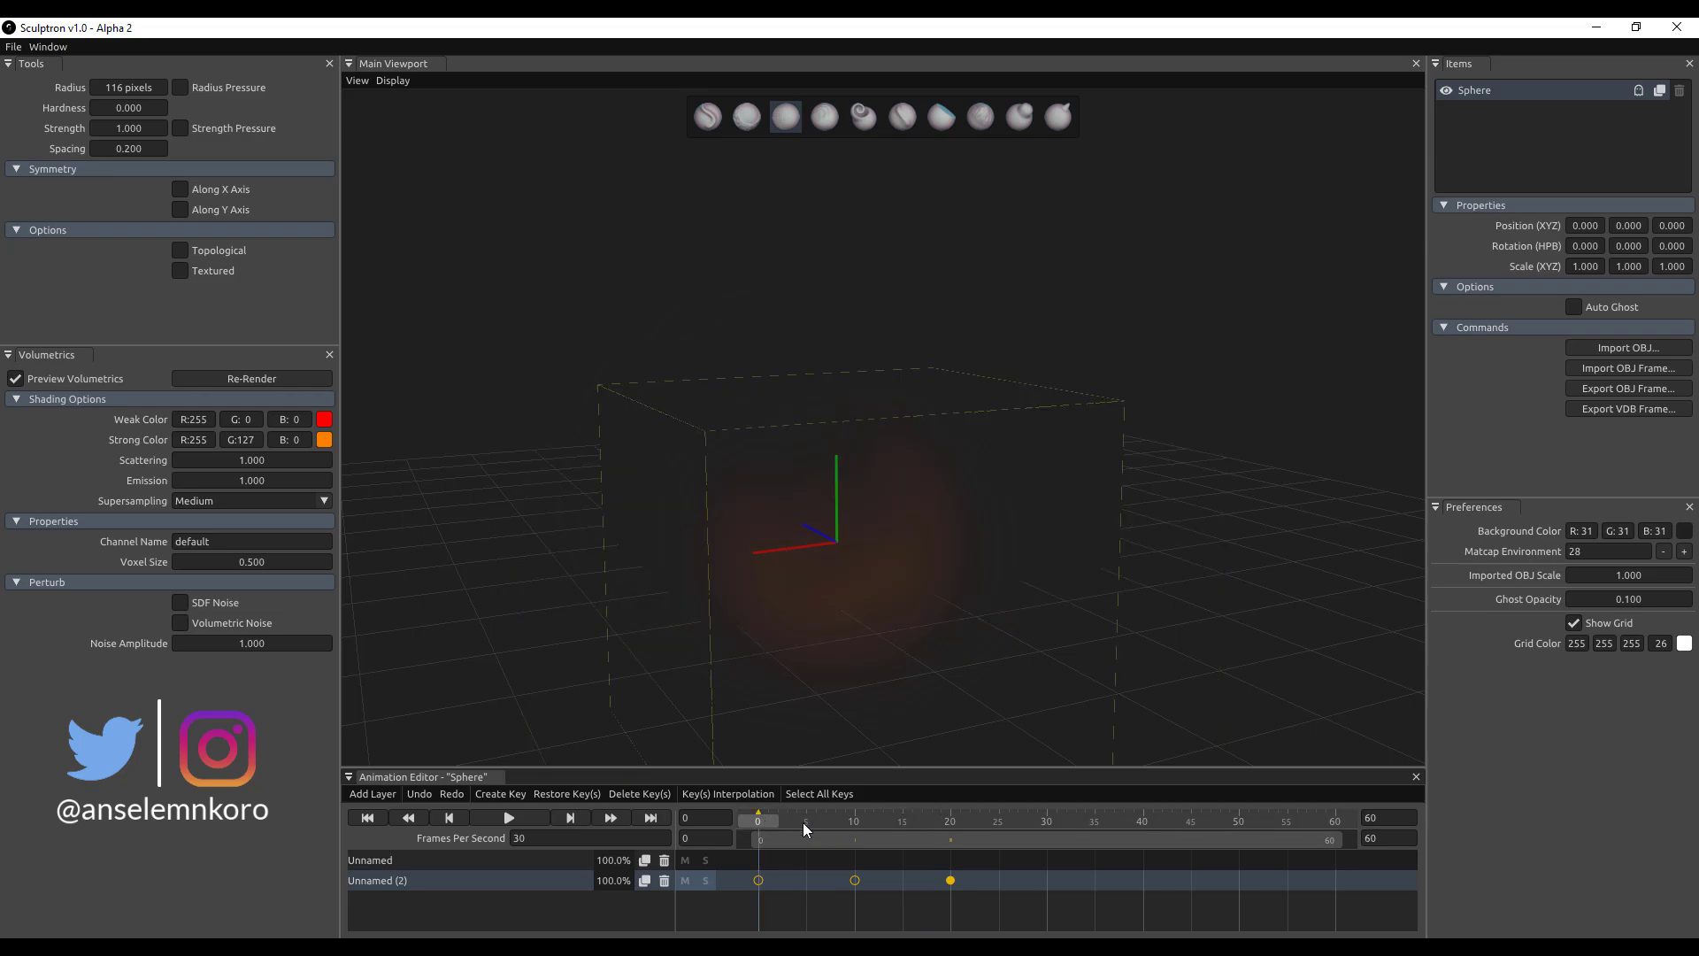
{"action": "left_click", "coordinate": [865, 827]}
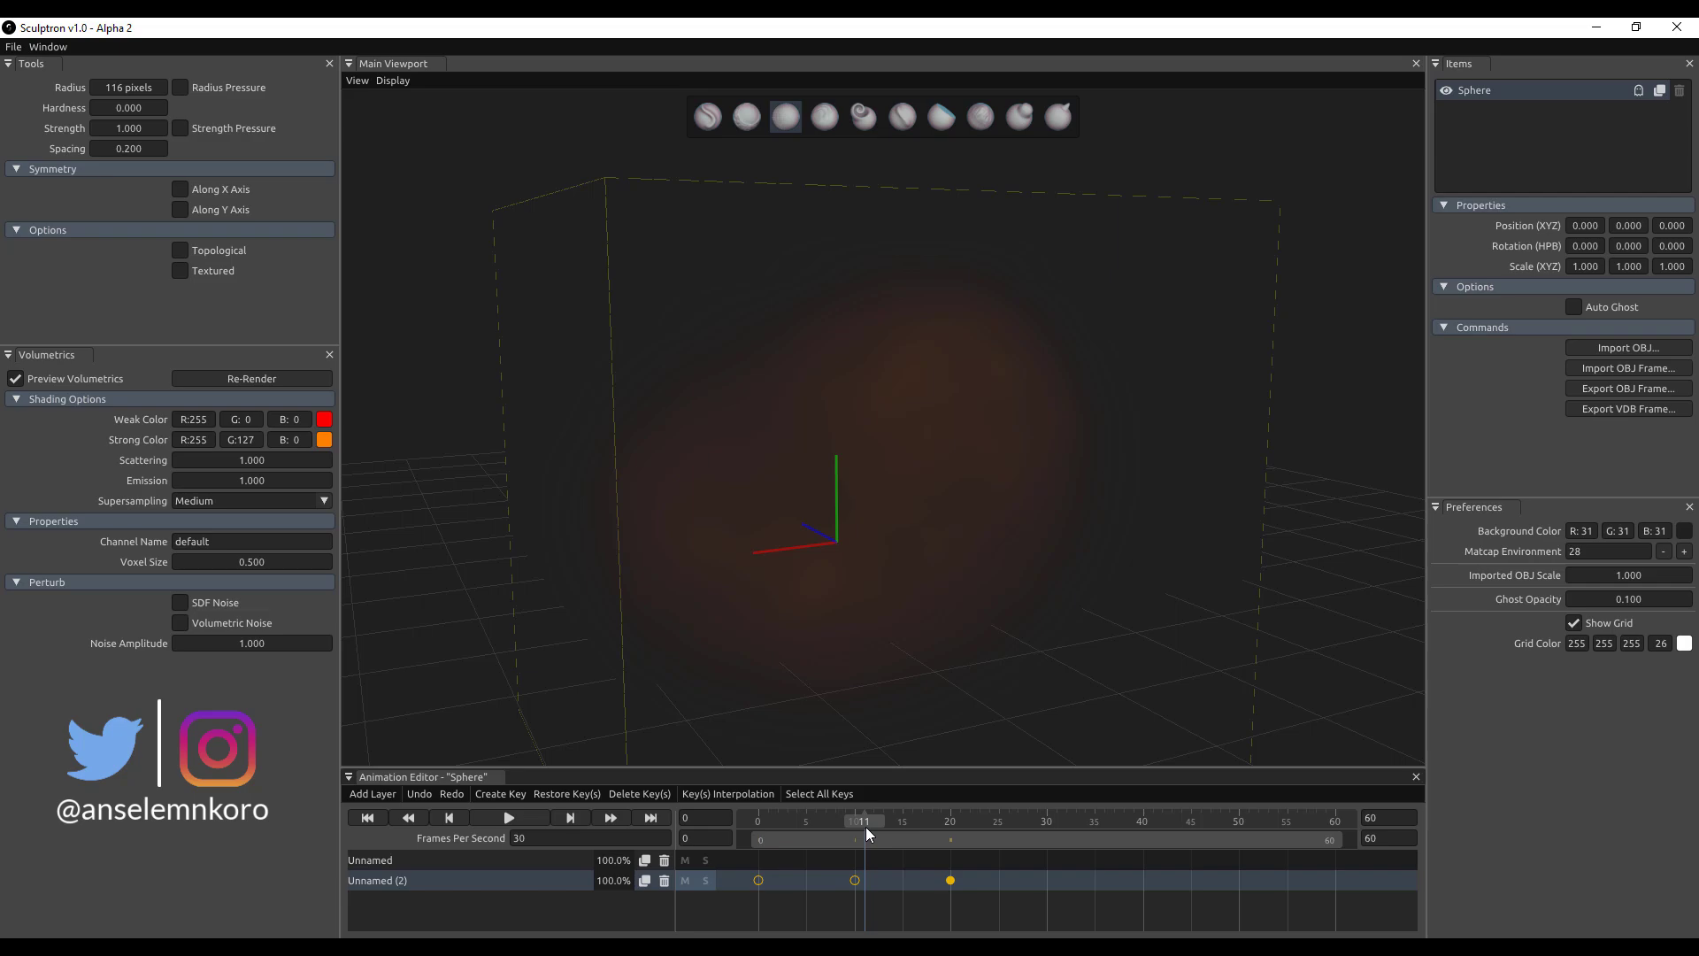
{"action": "left_click", "coordinate": [768, 819]}
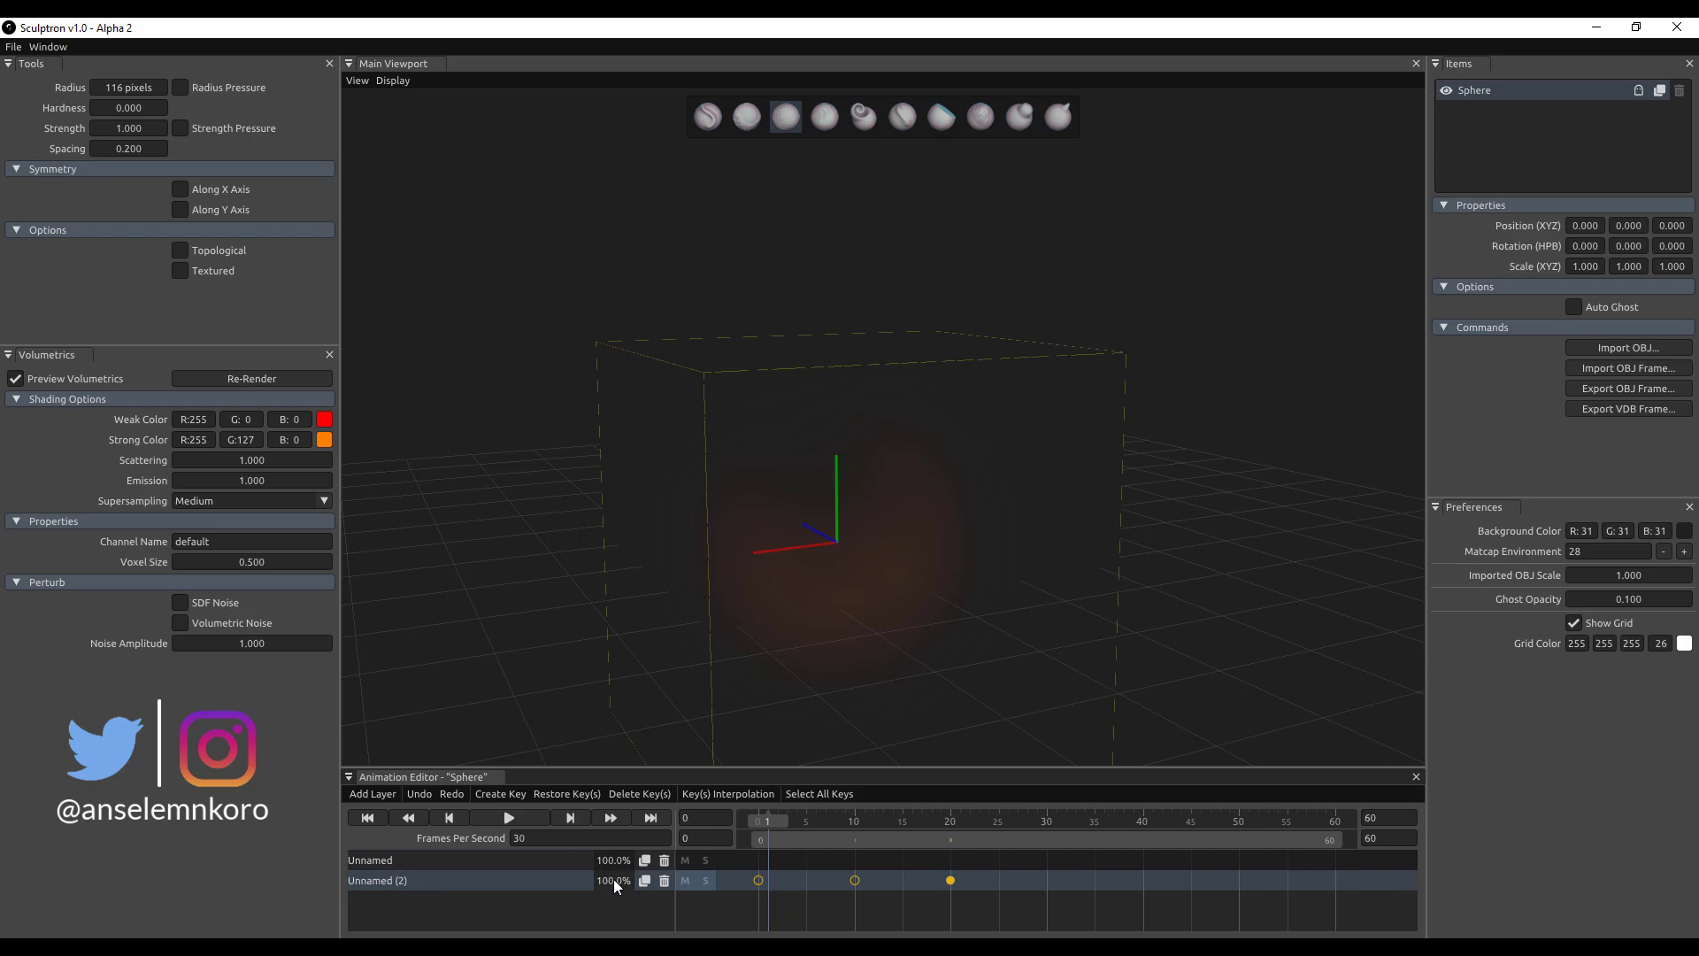
{"action": "left_click", "coordinate": [559, 859]}
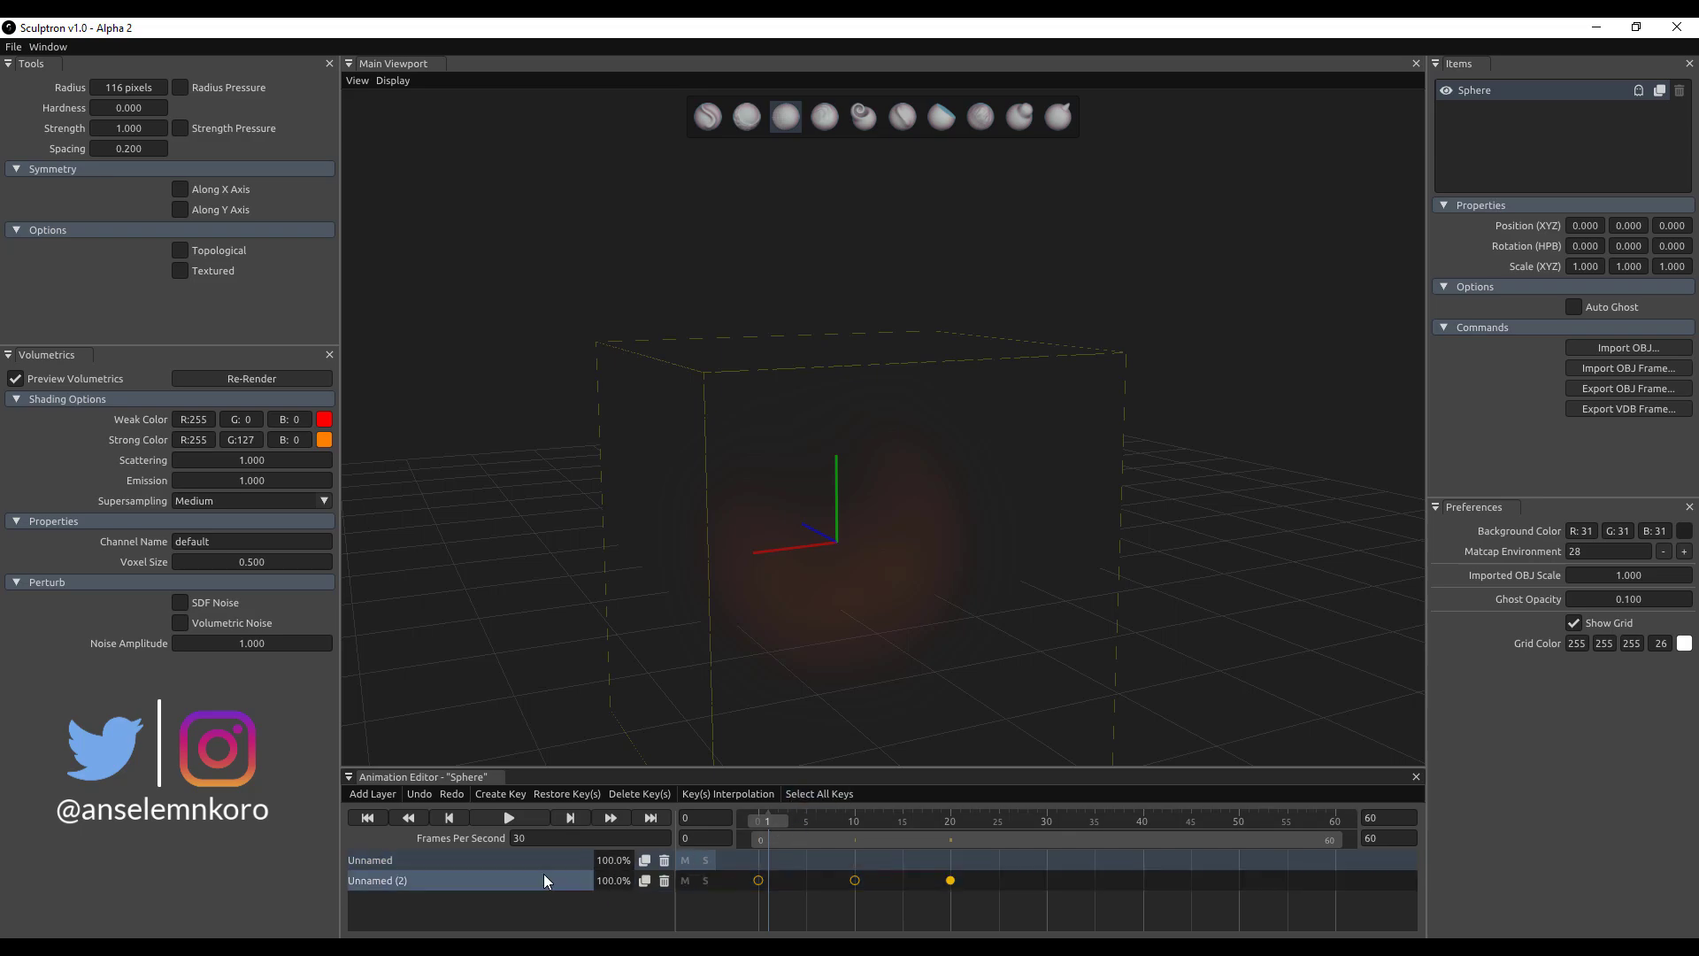
{"action": "left_click", "coordinate": [476, 881]}
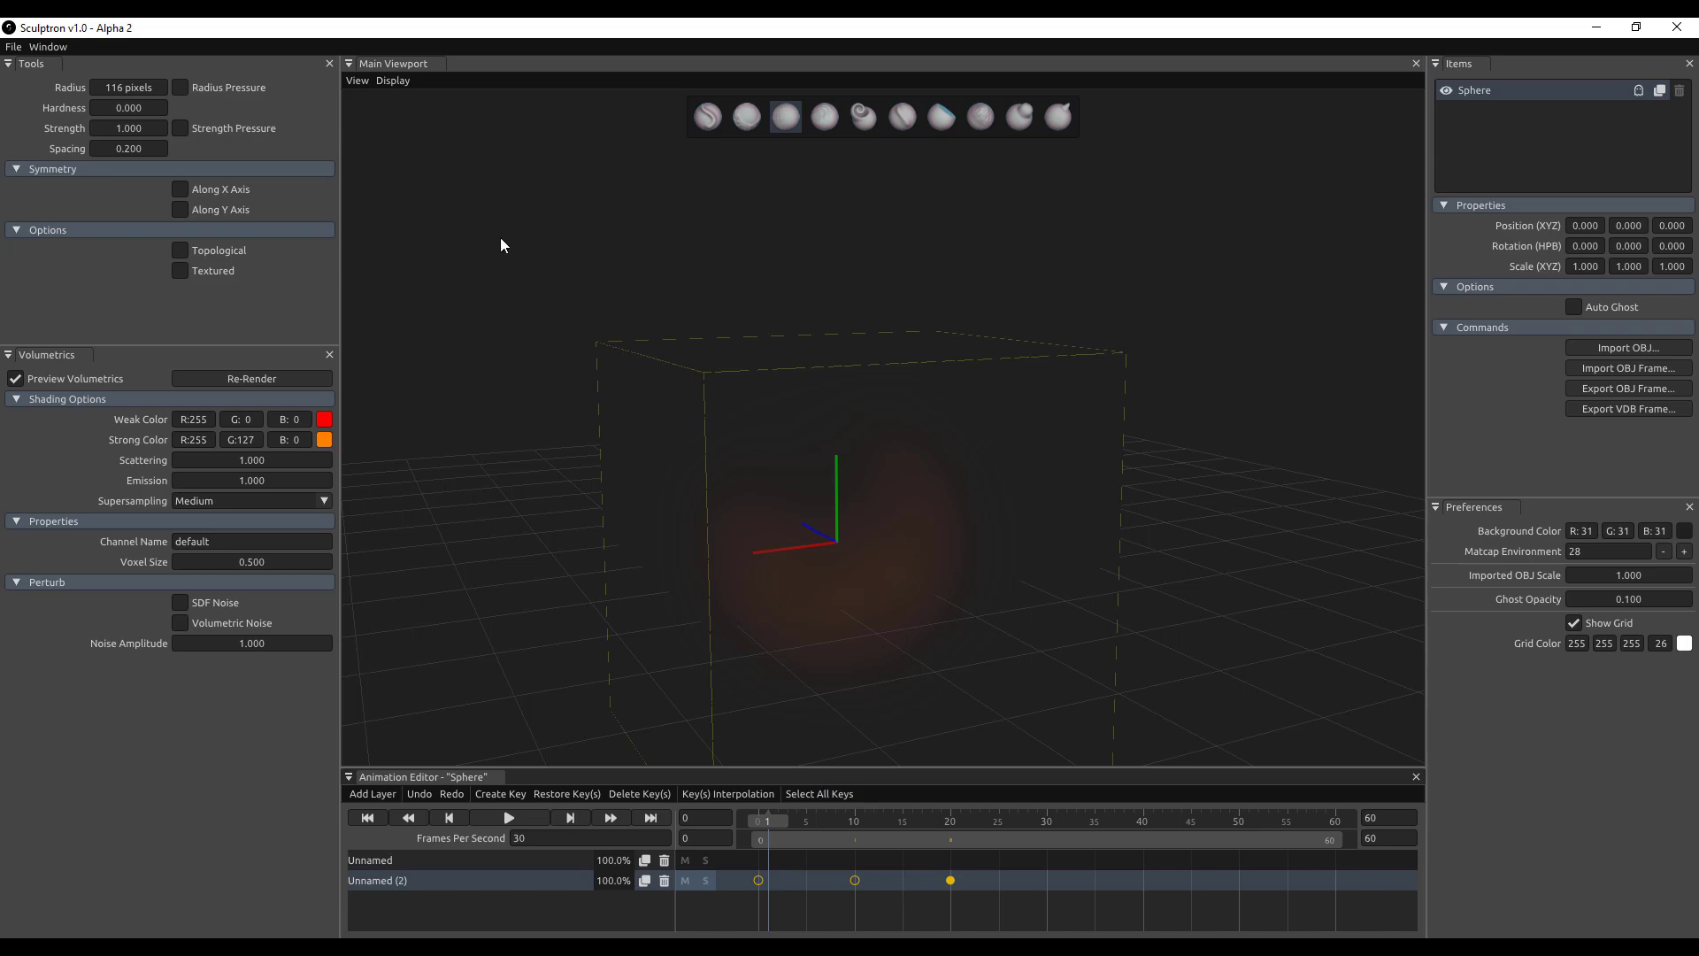
- Select the first sculpt brush with key 1, then go from the File menu to the Window menu
{"action": "key", "text": "1"}
{"action": "left_click", "coordinate": [13, 47]}
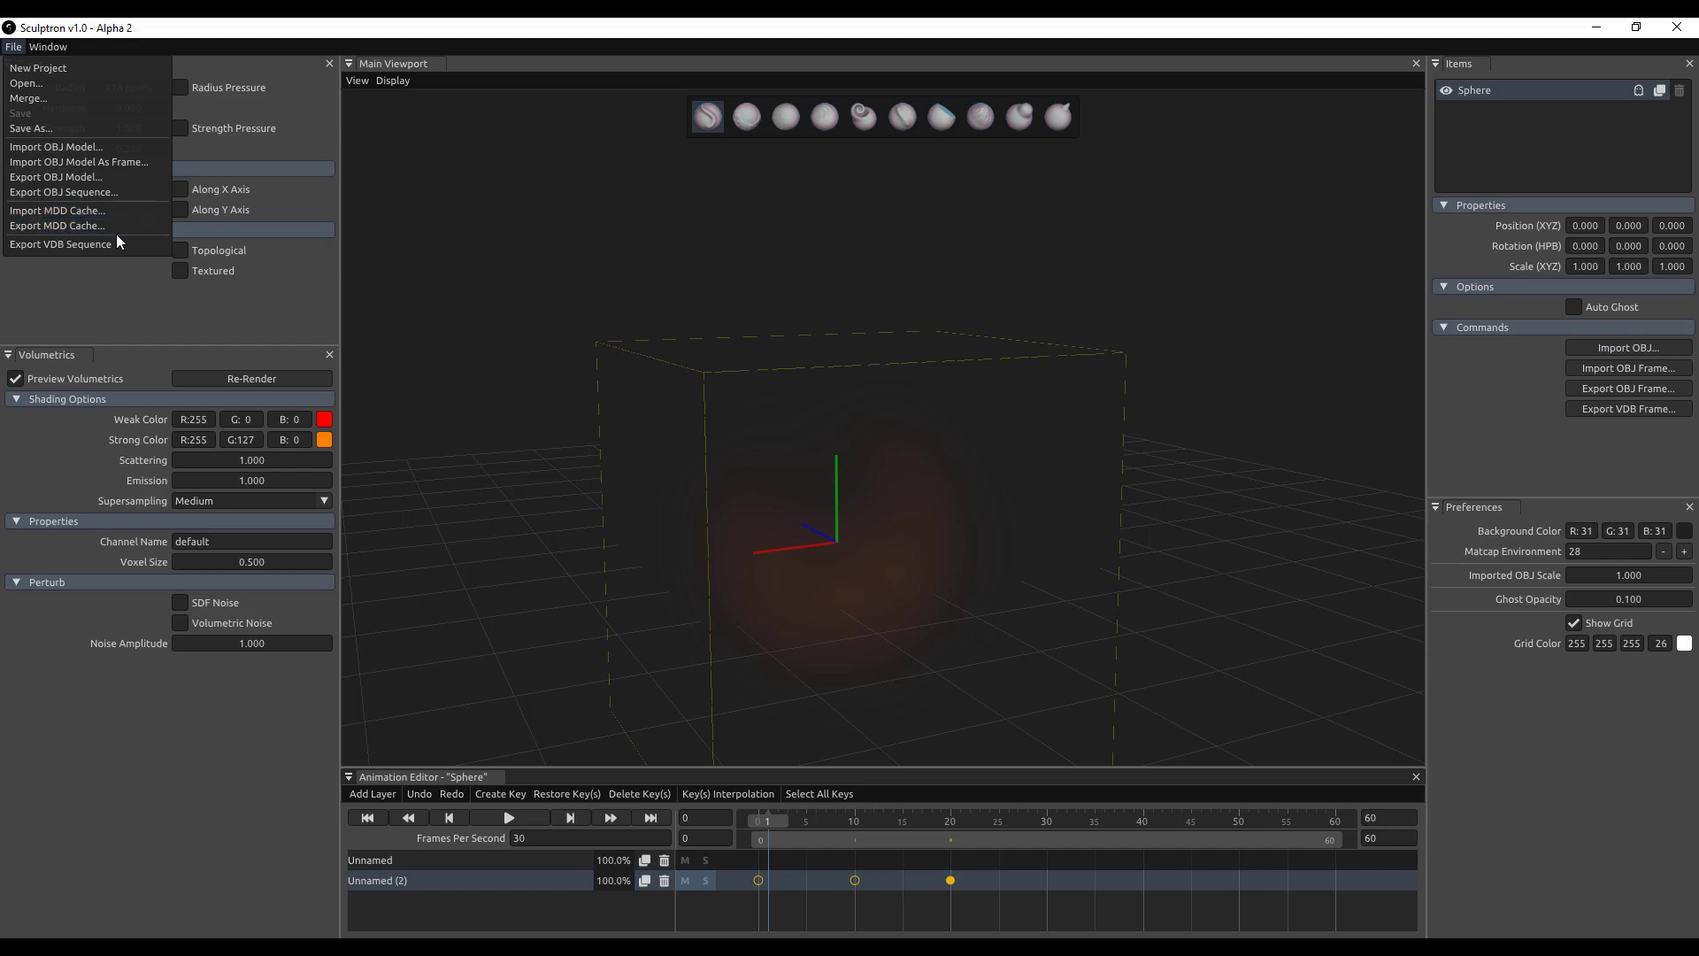
{"action": "mouse_move", "coordinate": [48, 46]}
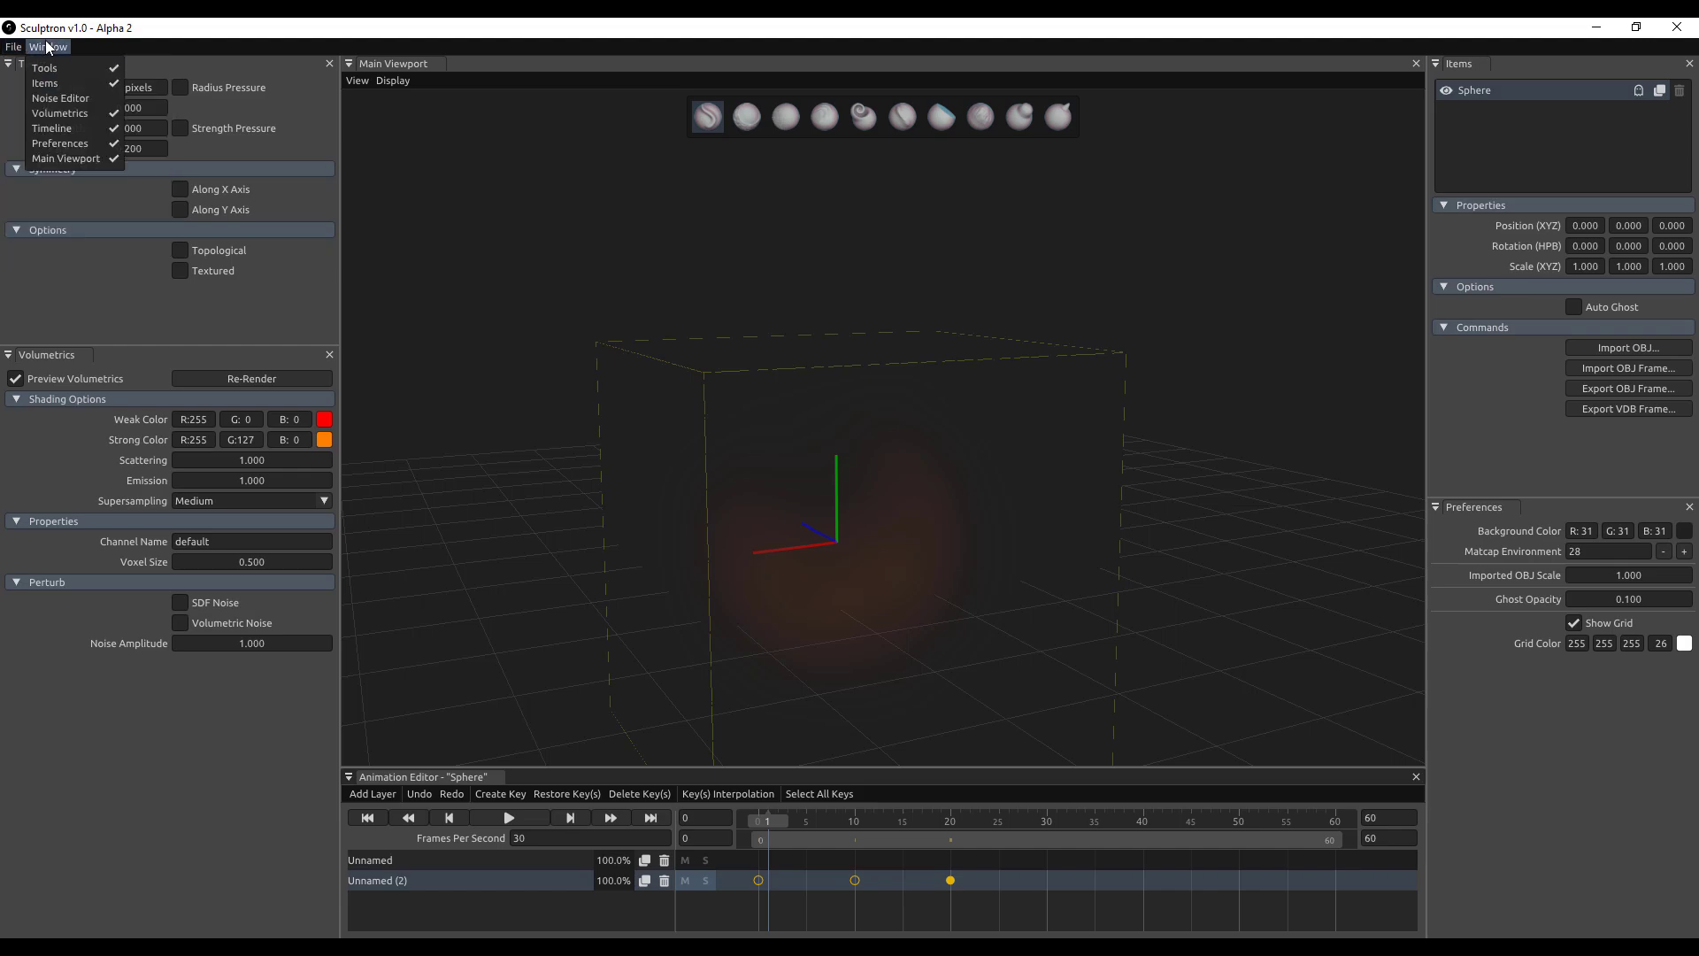
{"action": "left_click", "coordinate": [92, 99]}
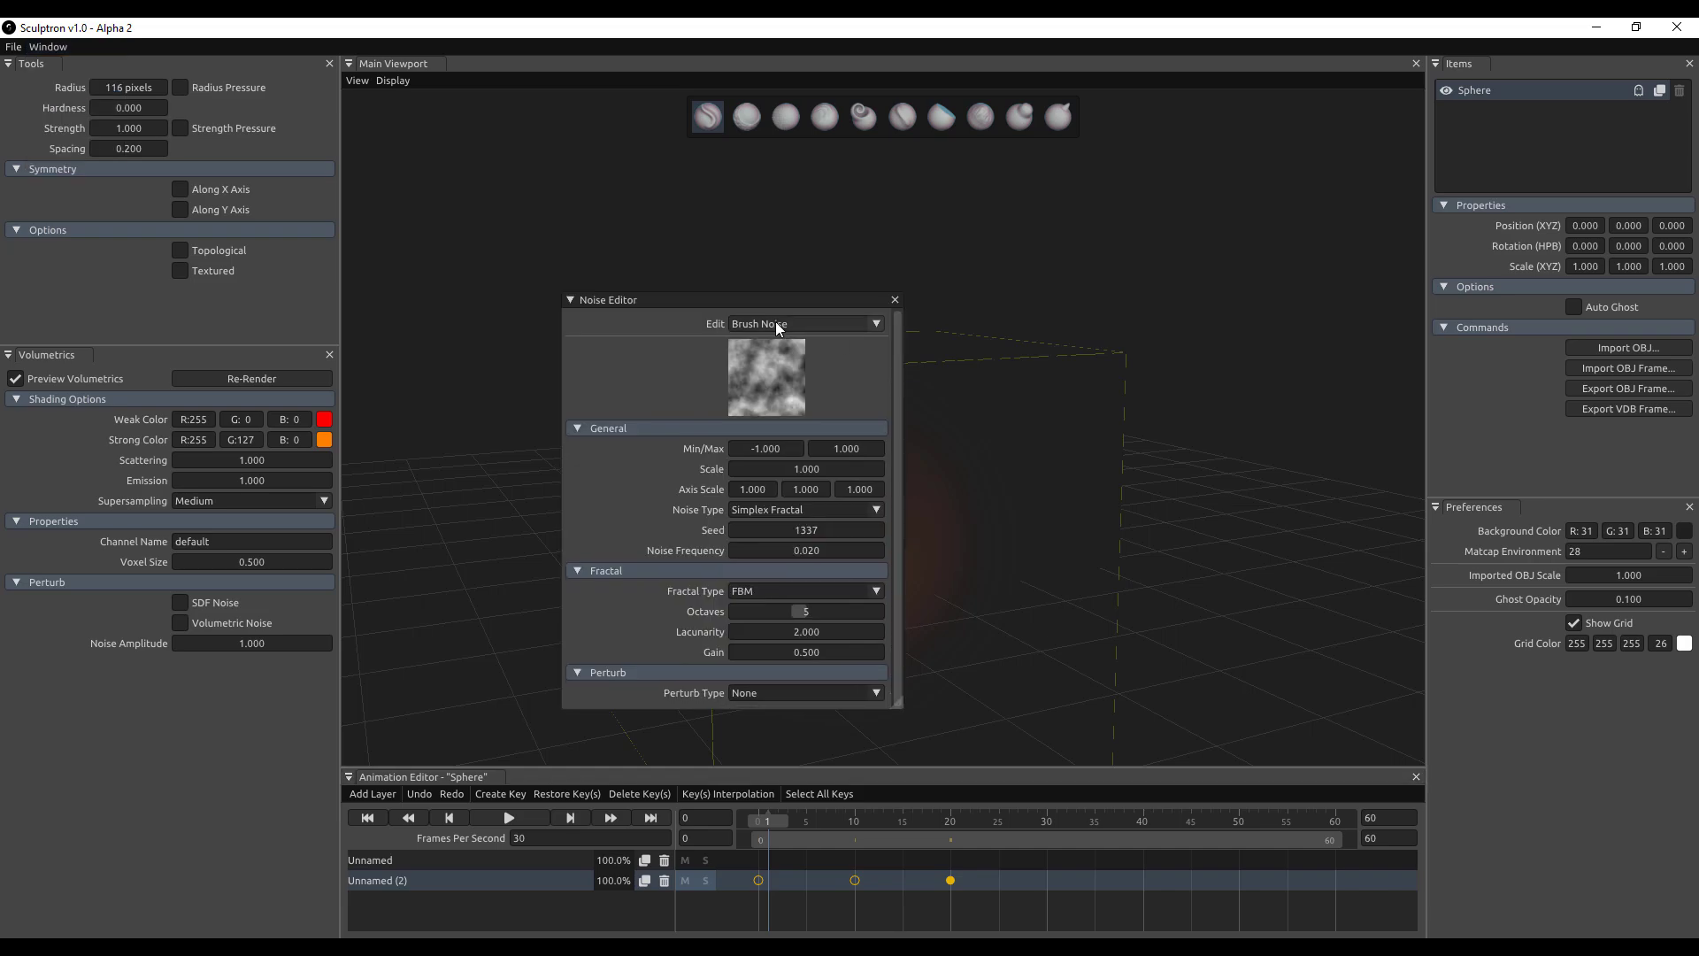
{"action": "left_click_drag", "start_coordinate": [613, 299], "coordinate": [447, 240]}
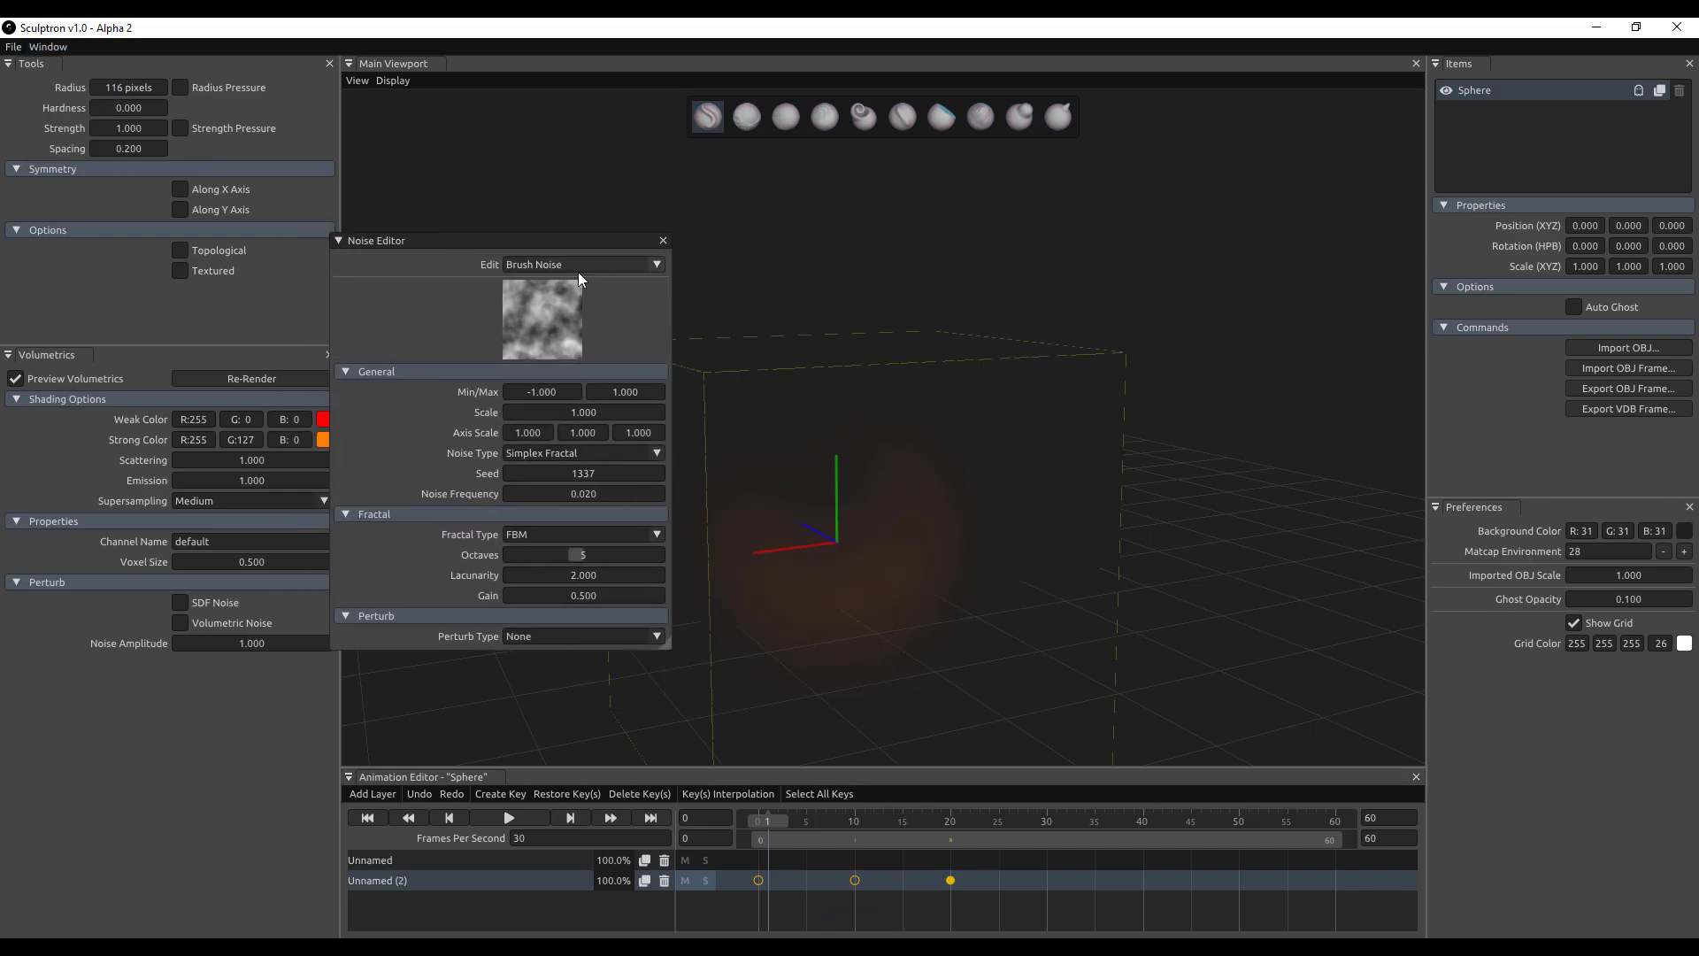
{"action": "left_click", "coordinate": [639, 258]}
{"action": "left_click", "coordinate": [637, 258]}
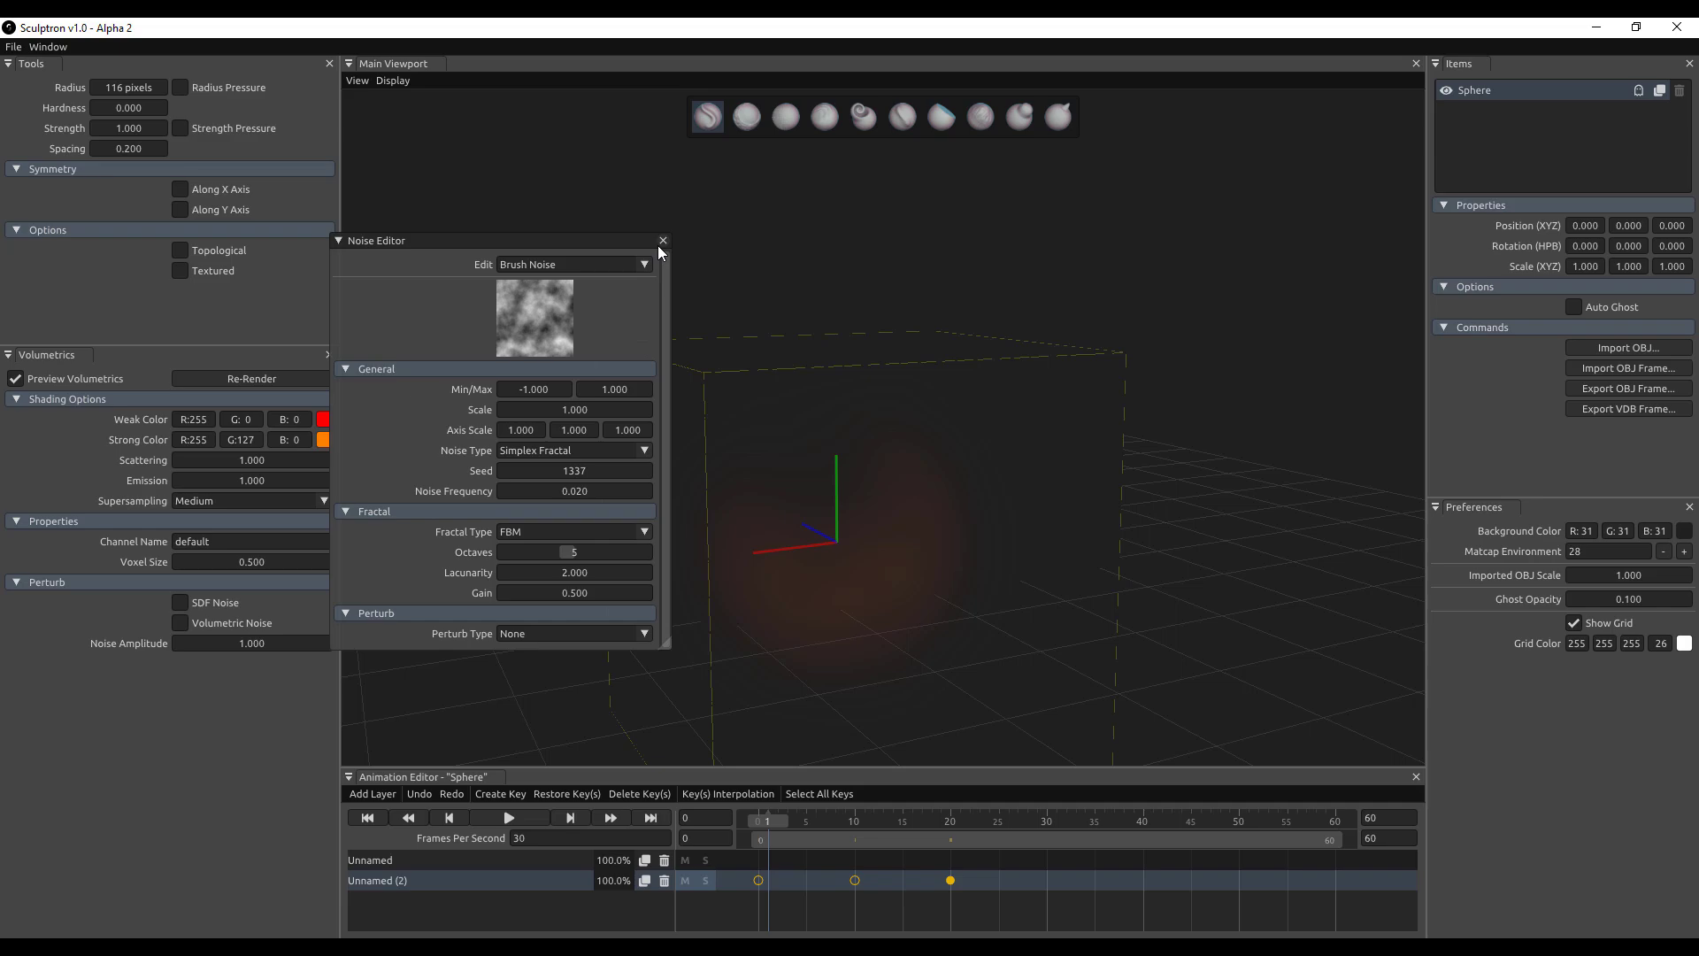
{"action": "left_click", "coordinate": [663, 241]}
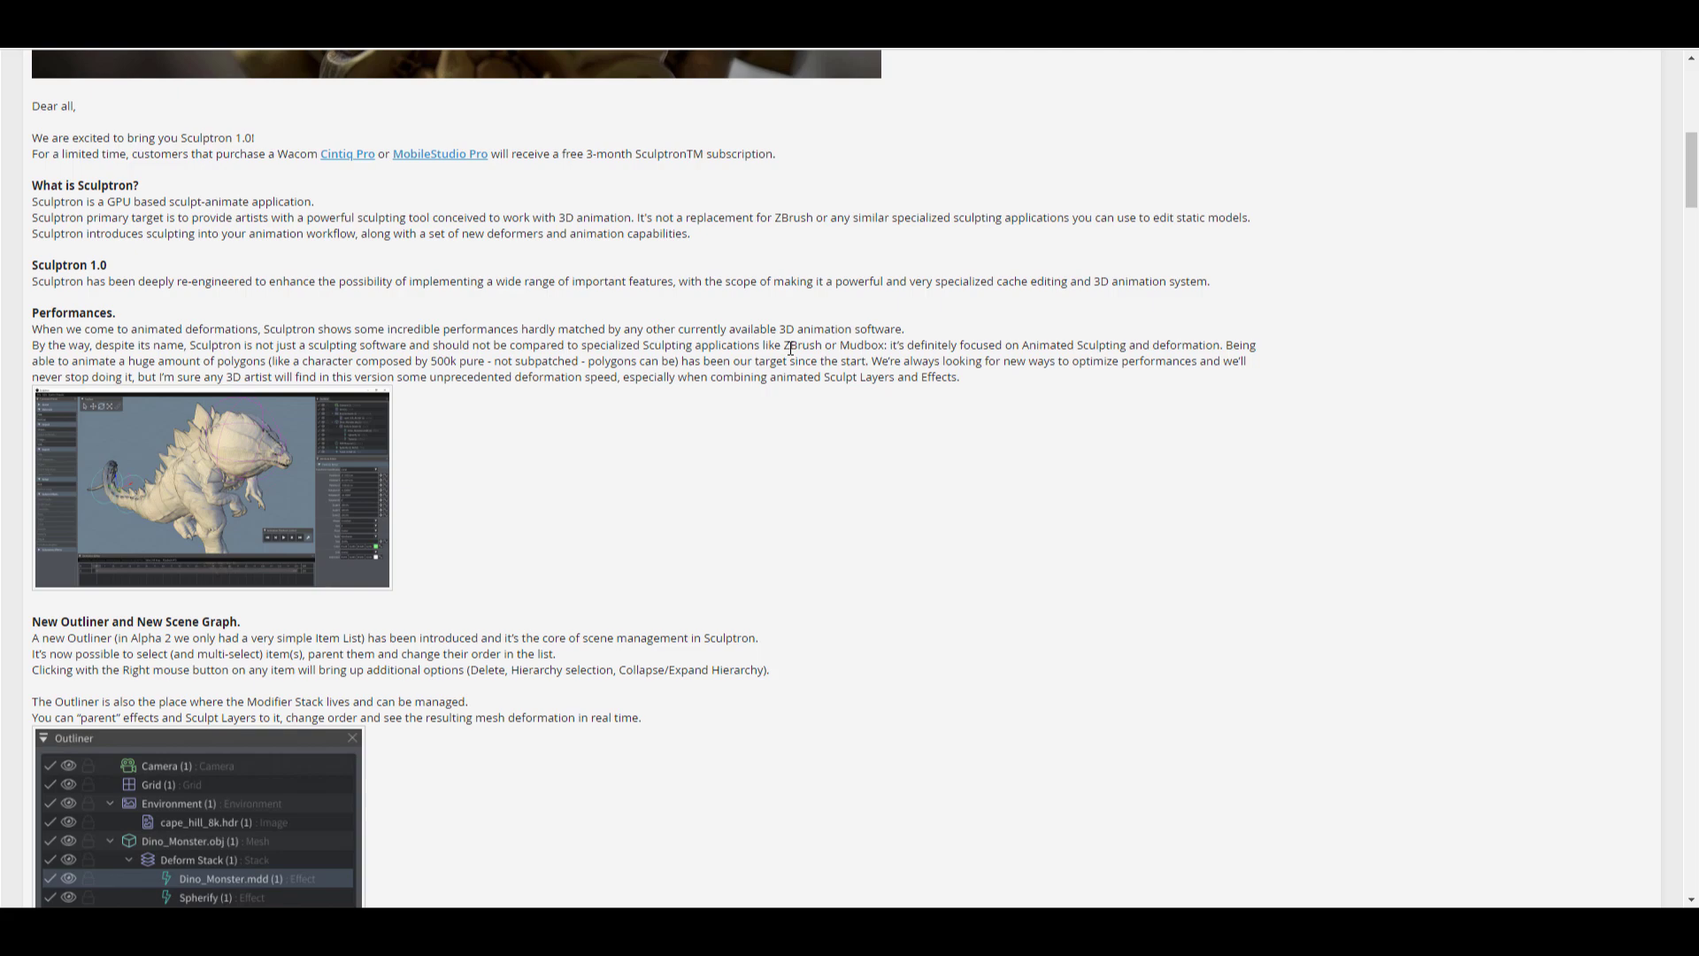
- Scroll the forum release post through the Outliner and Sculpt Layer sections
{"action": "scroll", "coordinate": [790, 348], "scroll_direction": "down", "scroll_amount": 10}
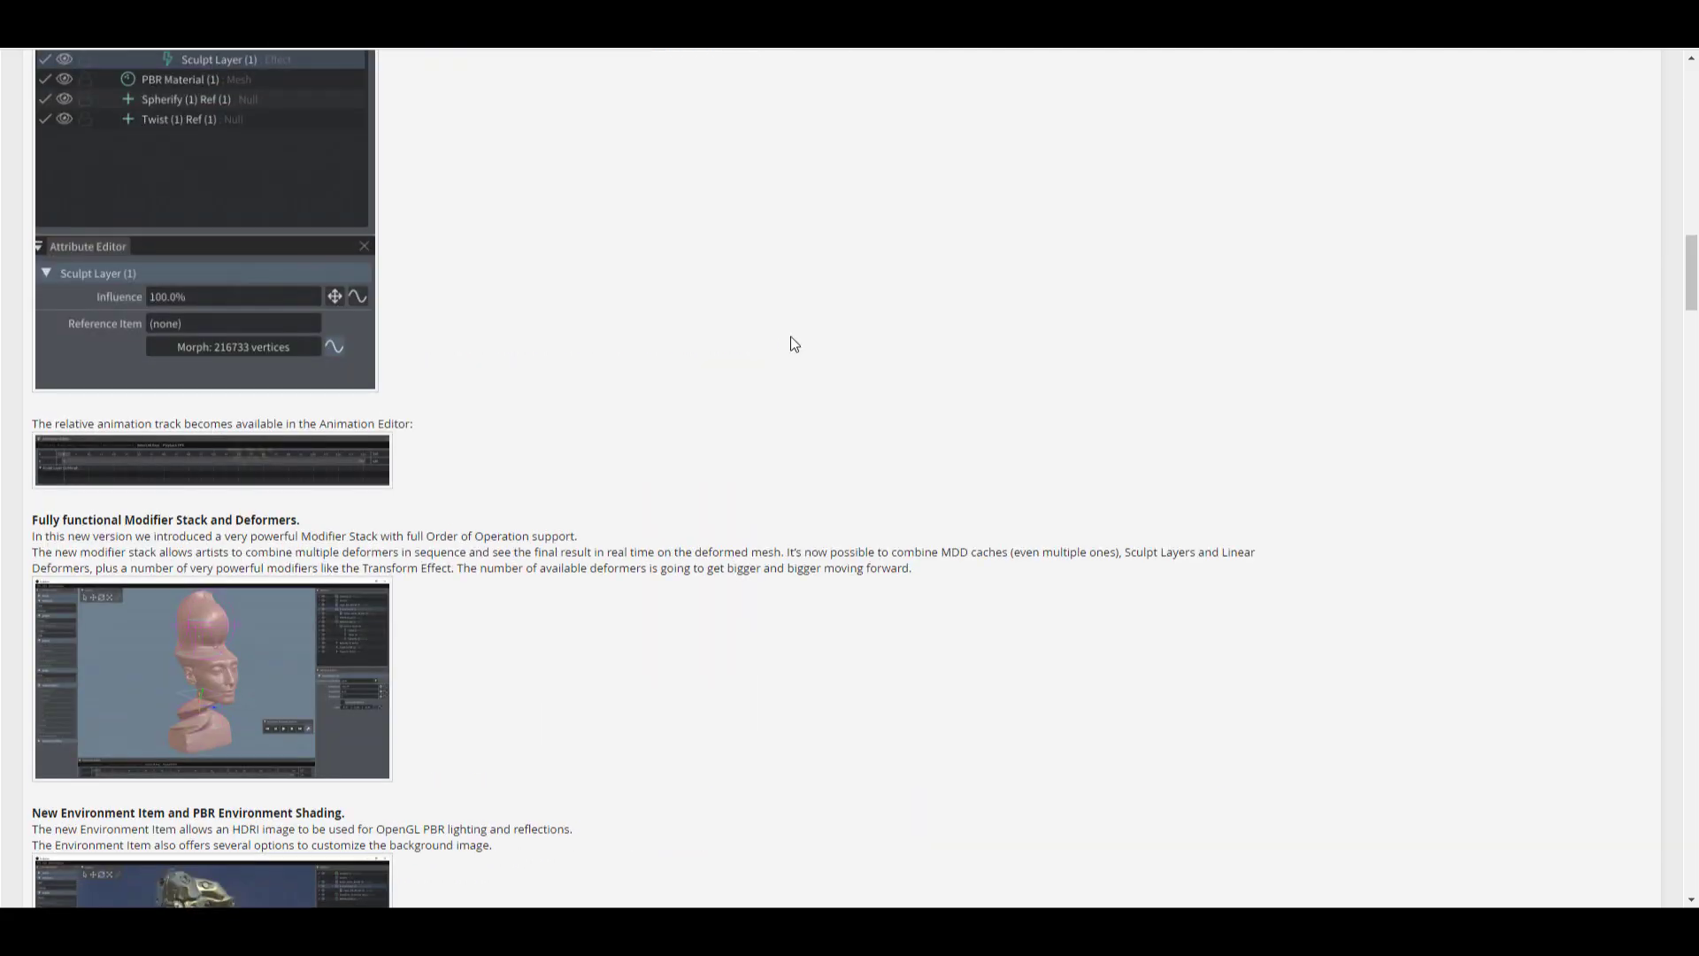
{"action": "scroll", "coordinate": [793, 344], "scroll_direction": "down", "scroll_amount": 2}
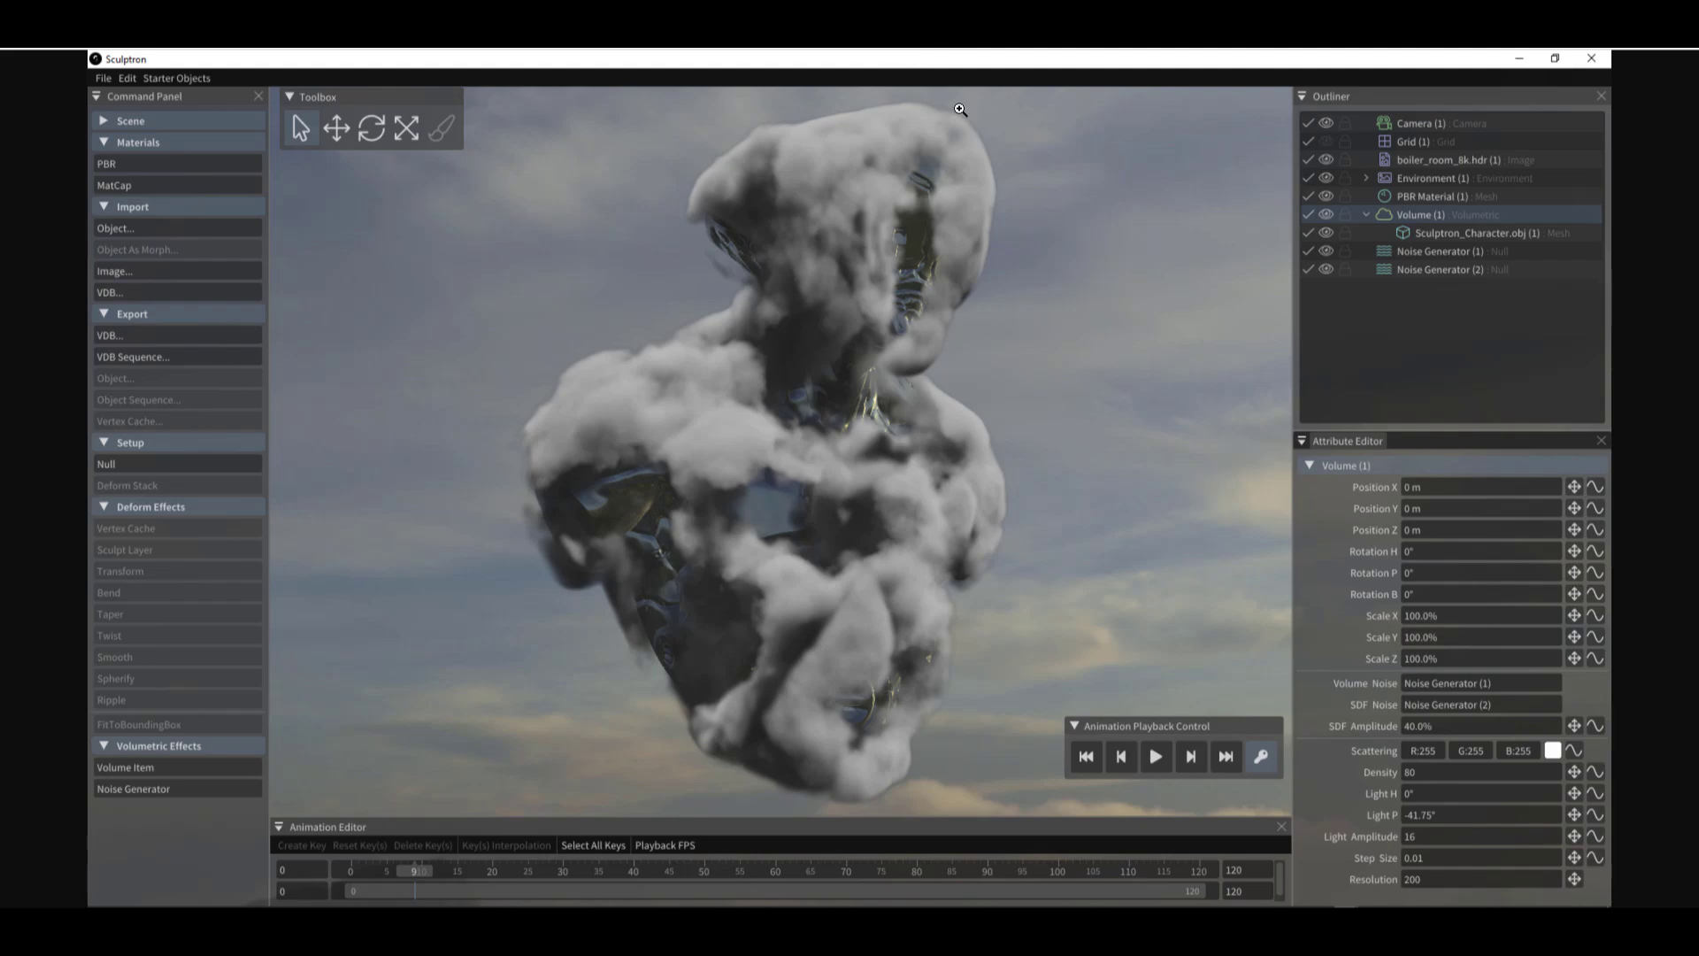
- Set both SDF Noise and Volume Noise to (none), clearing the character's cloud
{"action": "key", "text": "Delete"}
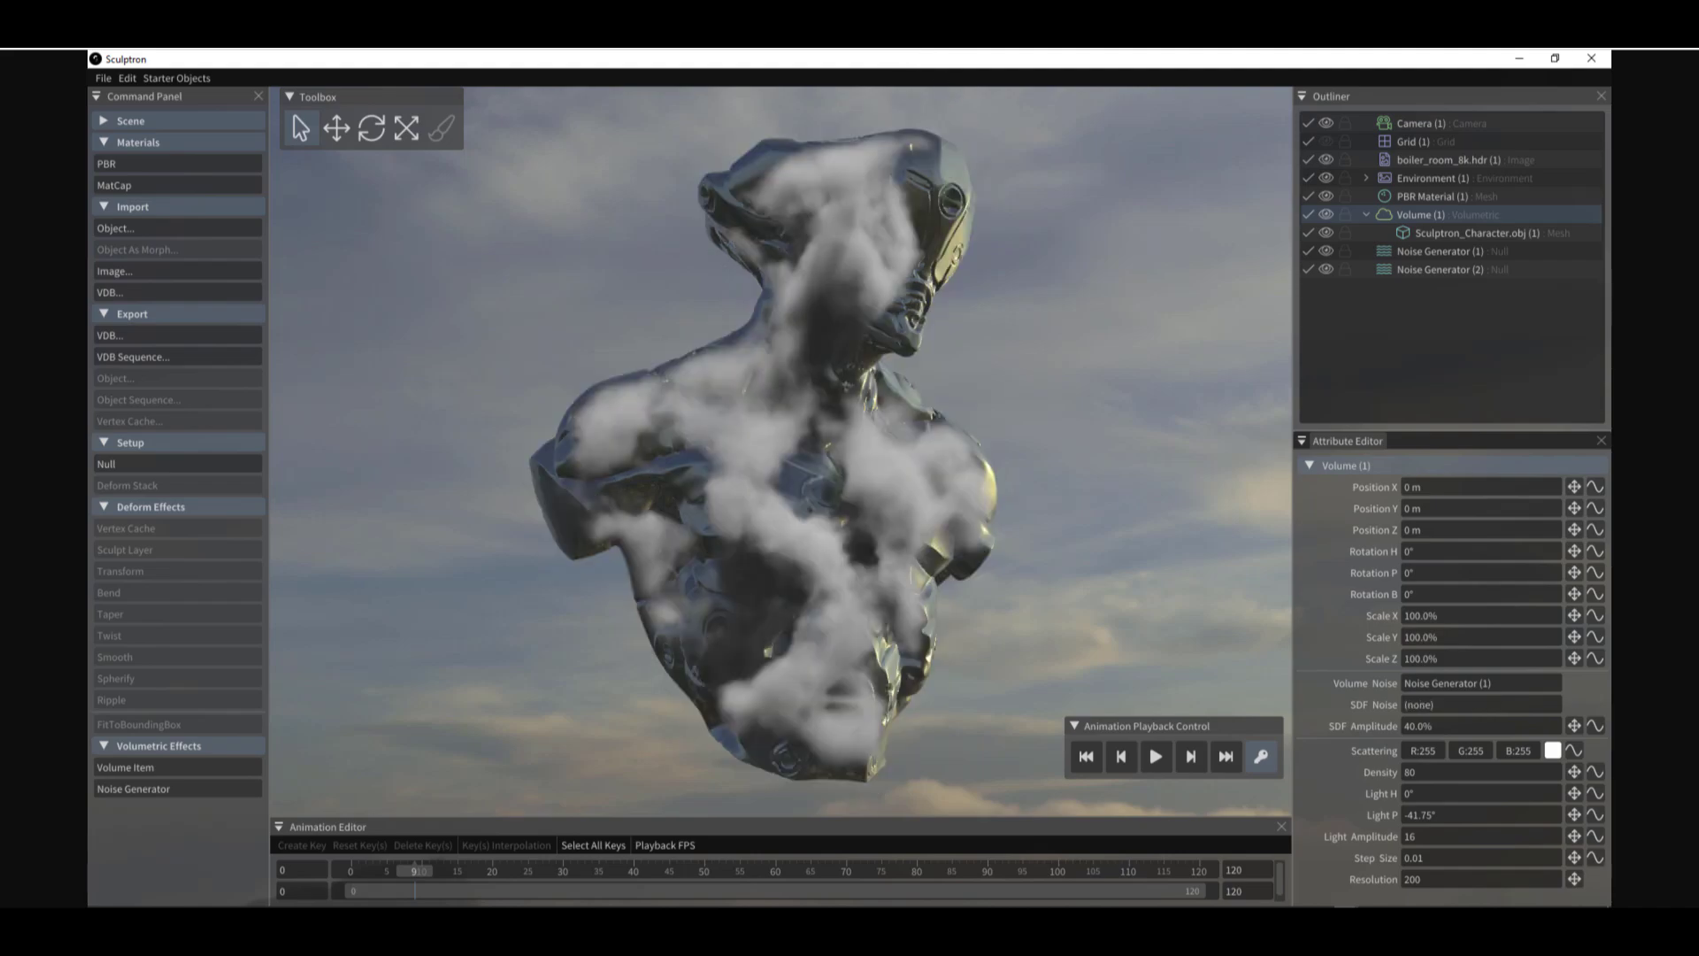
{"action": "key", "text": "Delete"}
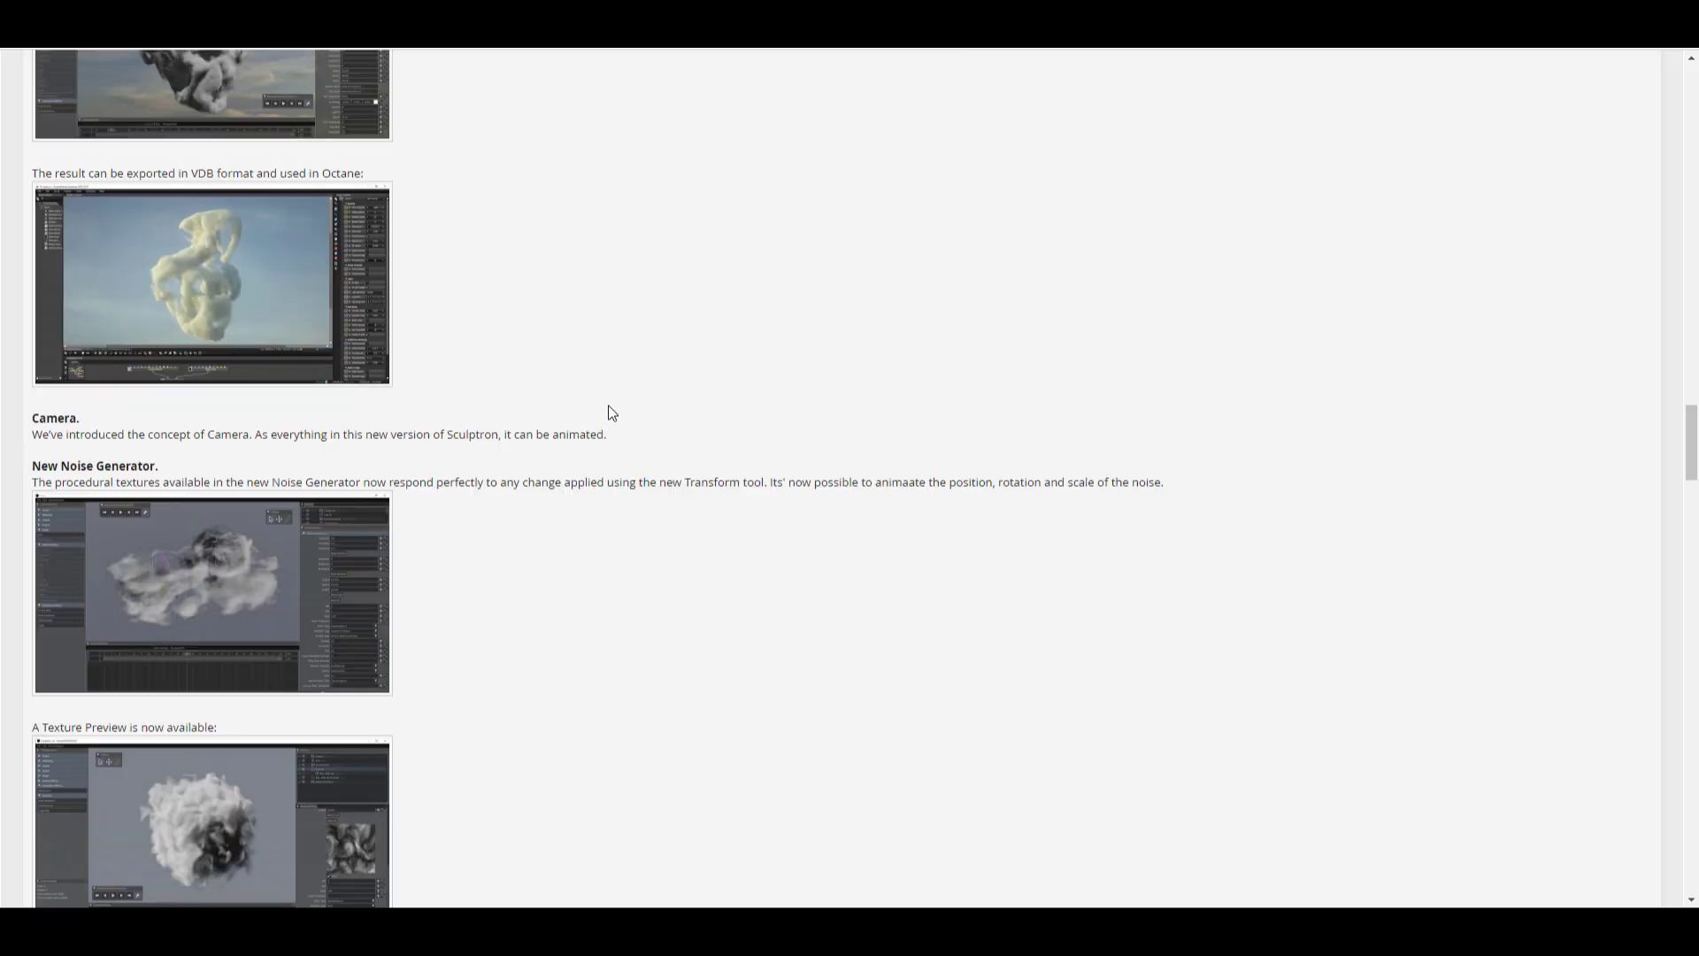
- Scroll further down the release notes and minimize Sculptron
{"action": "scroll", "coordinate": [595, 416], "scroll_direction": "down", "scroll_amount": 3}
{"action": "scroll", "coordinate": [595, 416], "scroll_direction": "down", "scroll_amount": 15}
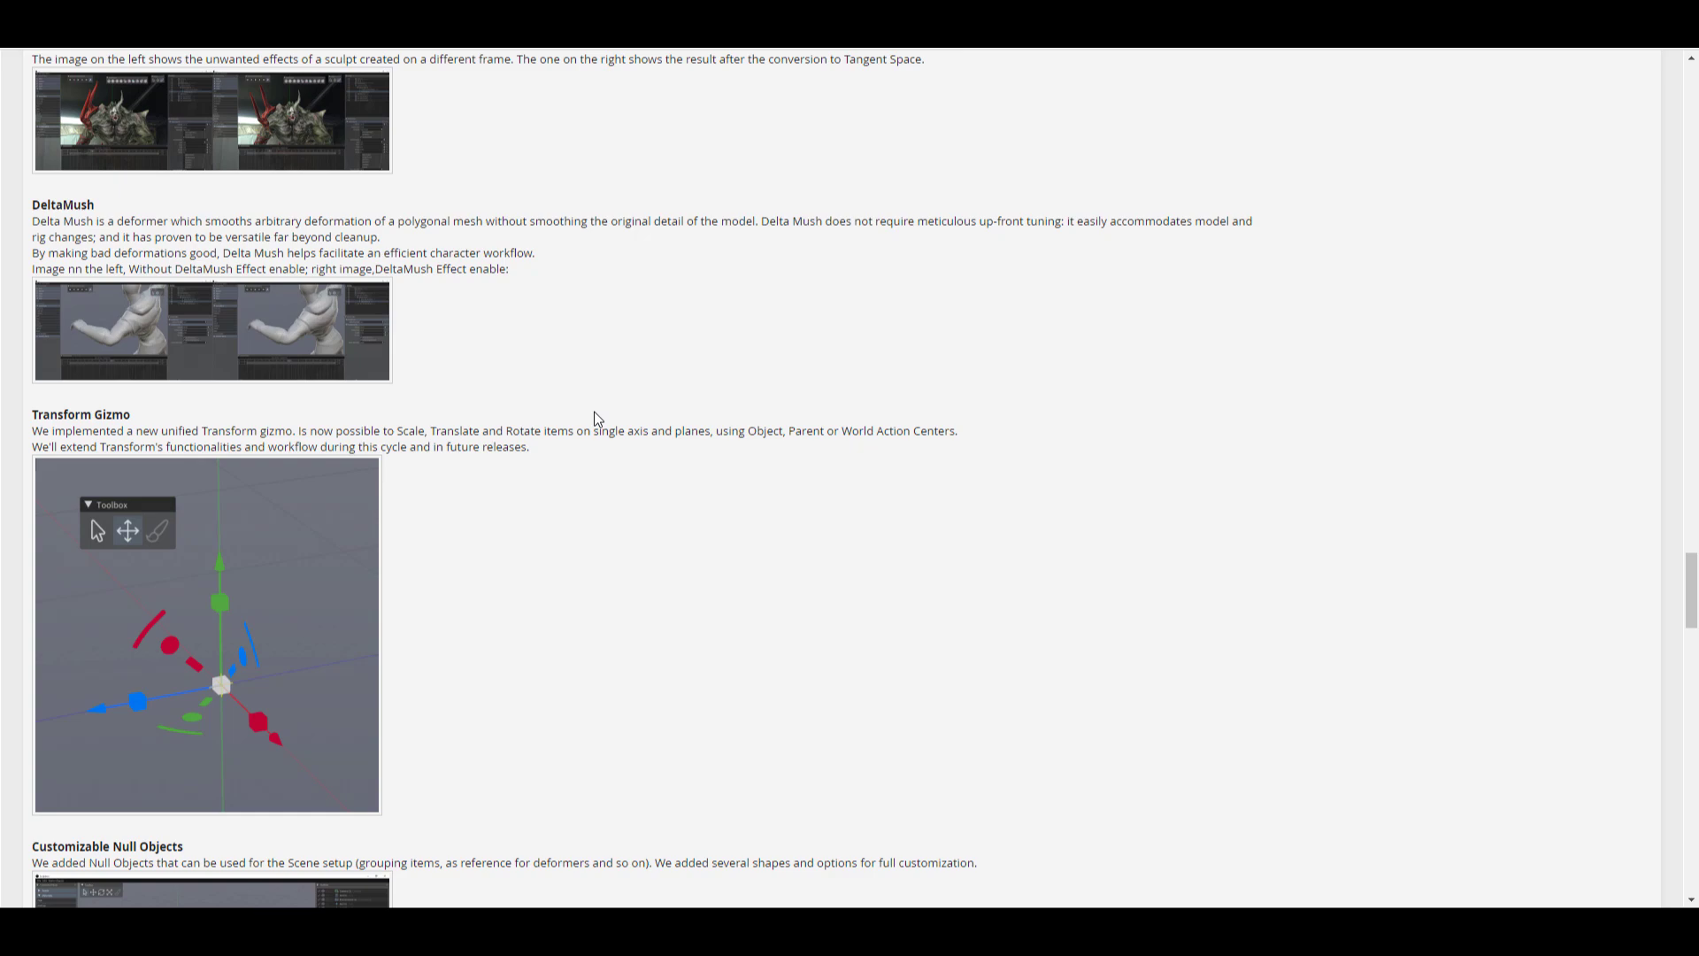
{"action": "scroll", "coordinate": [554, 368], "scroll_direction": "down", "scroll_amount": 2}
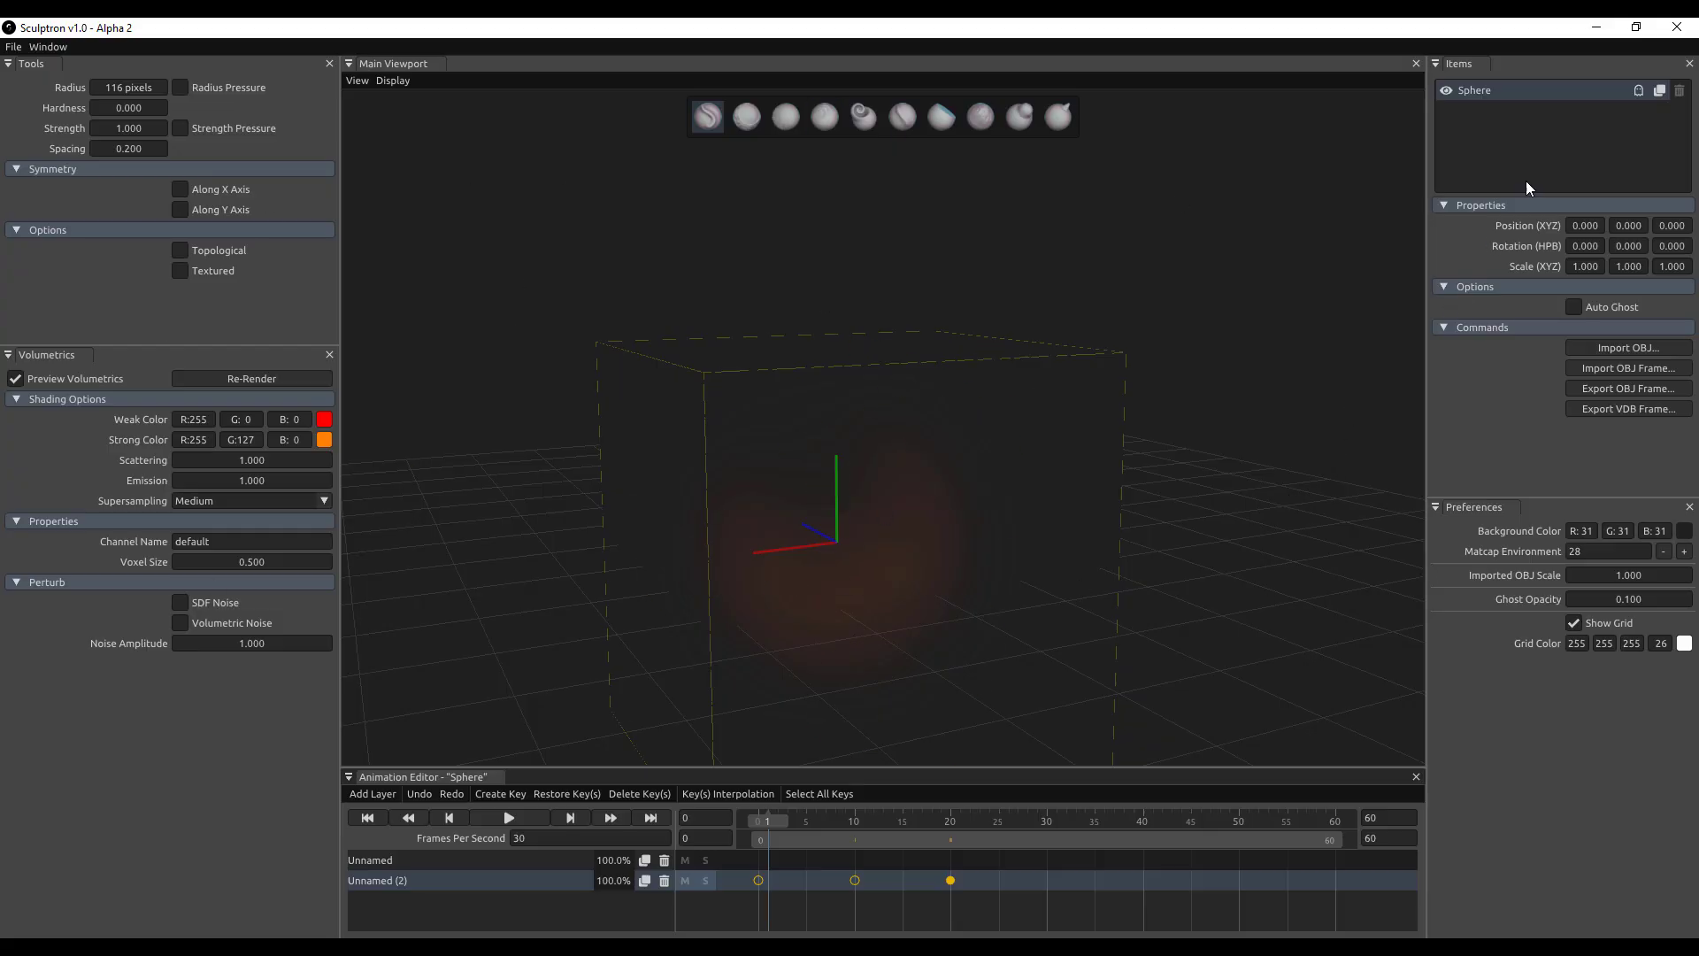
{"action": "left_click", "coordinate": [1599, 28]}
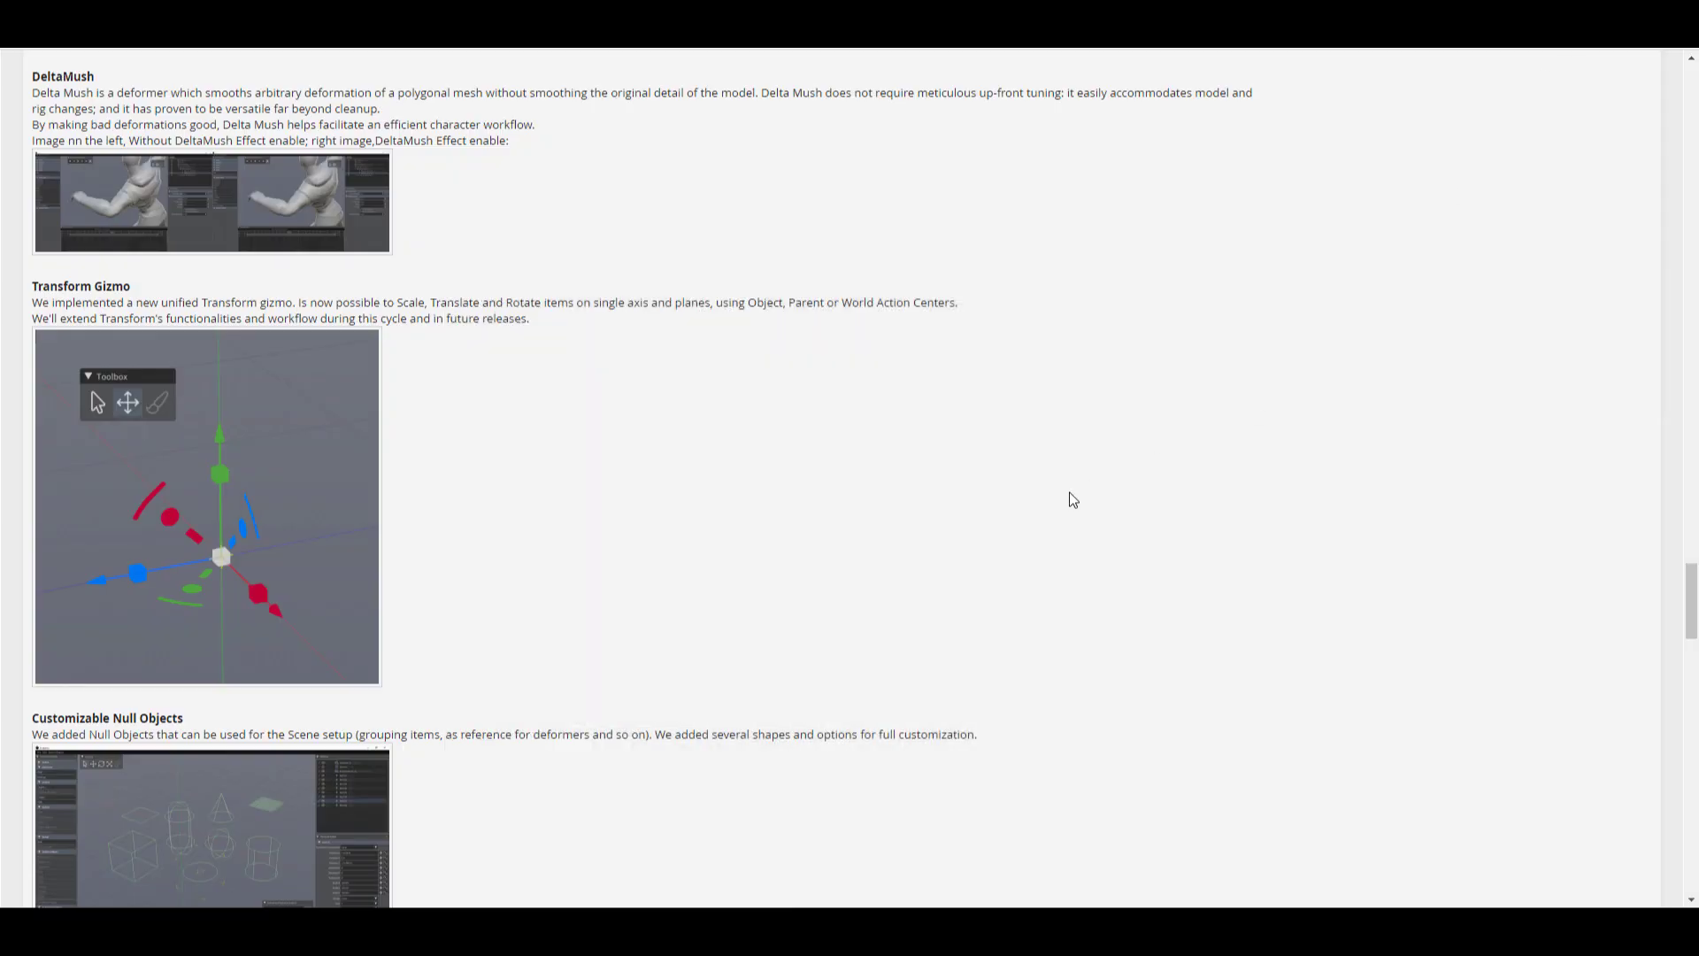
- Scroll down to the Known Issues section, then back up to the 'Dear all' introduction
{"action": "scroll", "coordinate": [703, 566], "scroll_direction": "down", "scroll_amount": 4}
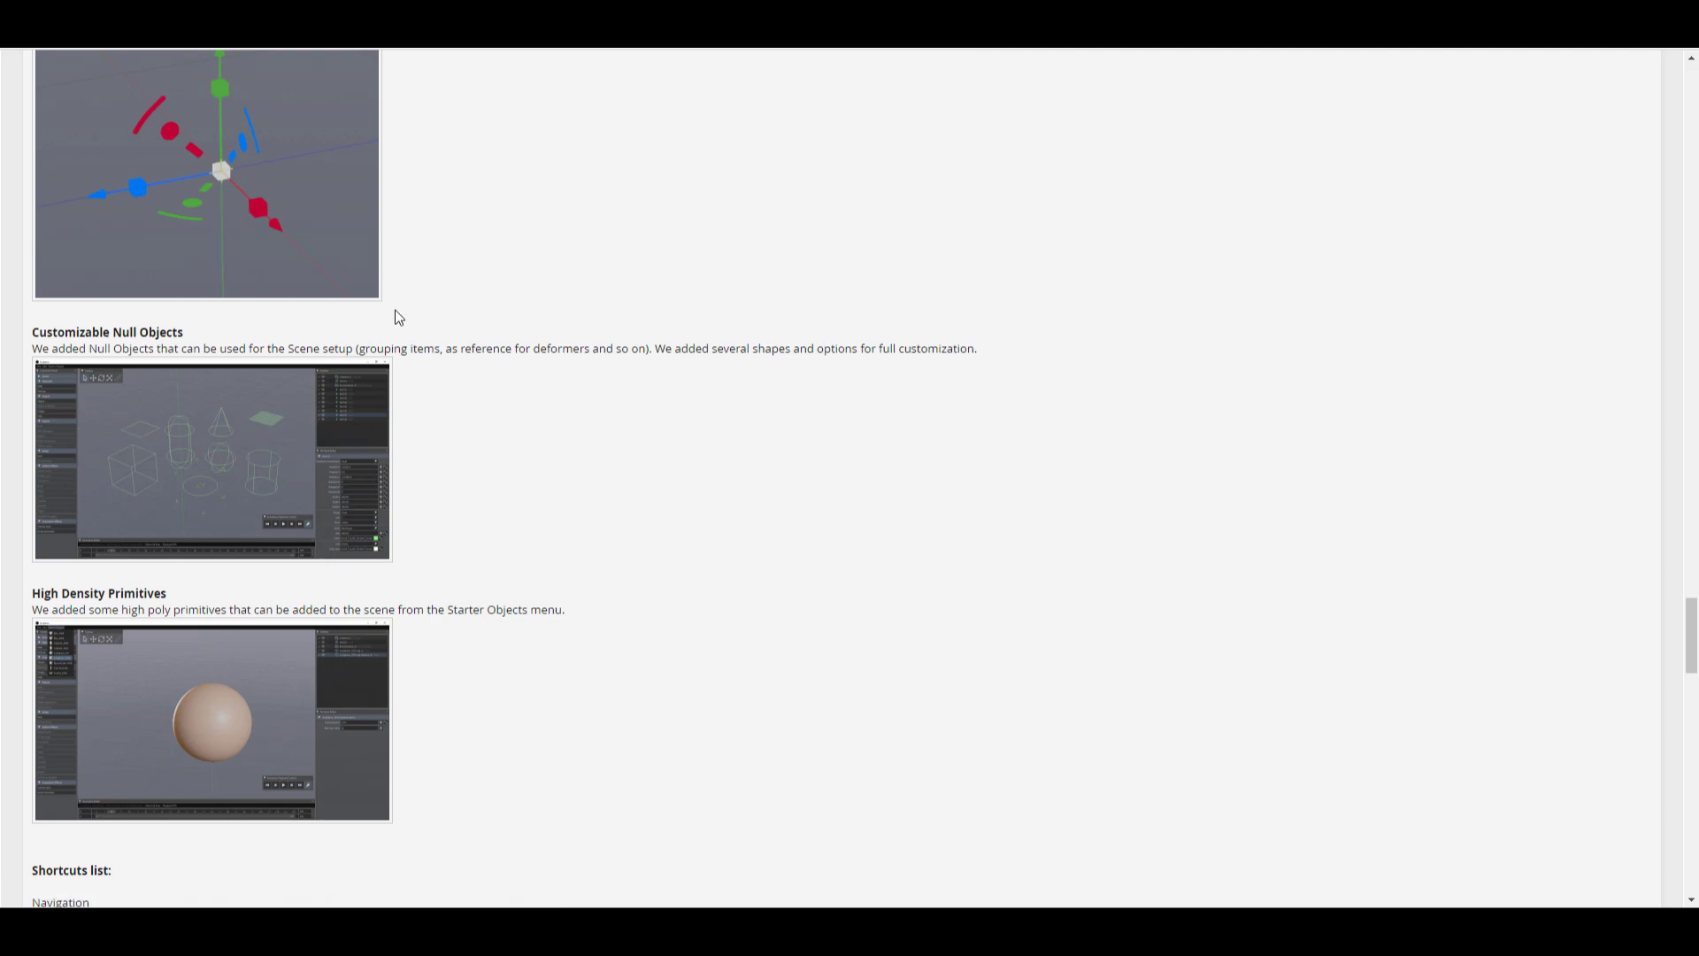
{"action": "scroll", "coordinate": [522, 354], "scroll_direction": "down", "scroll_amount": 1}
{"action": "scroll", "coordinate": [527, 344], "scroll_direction": "down", "scroll_amount": 3}
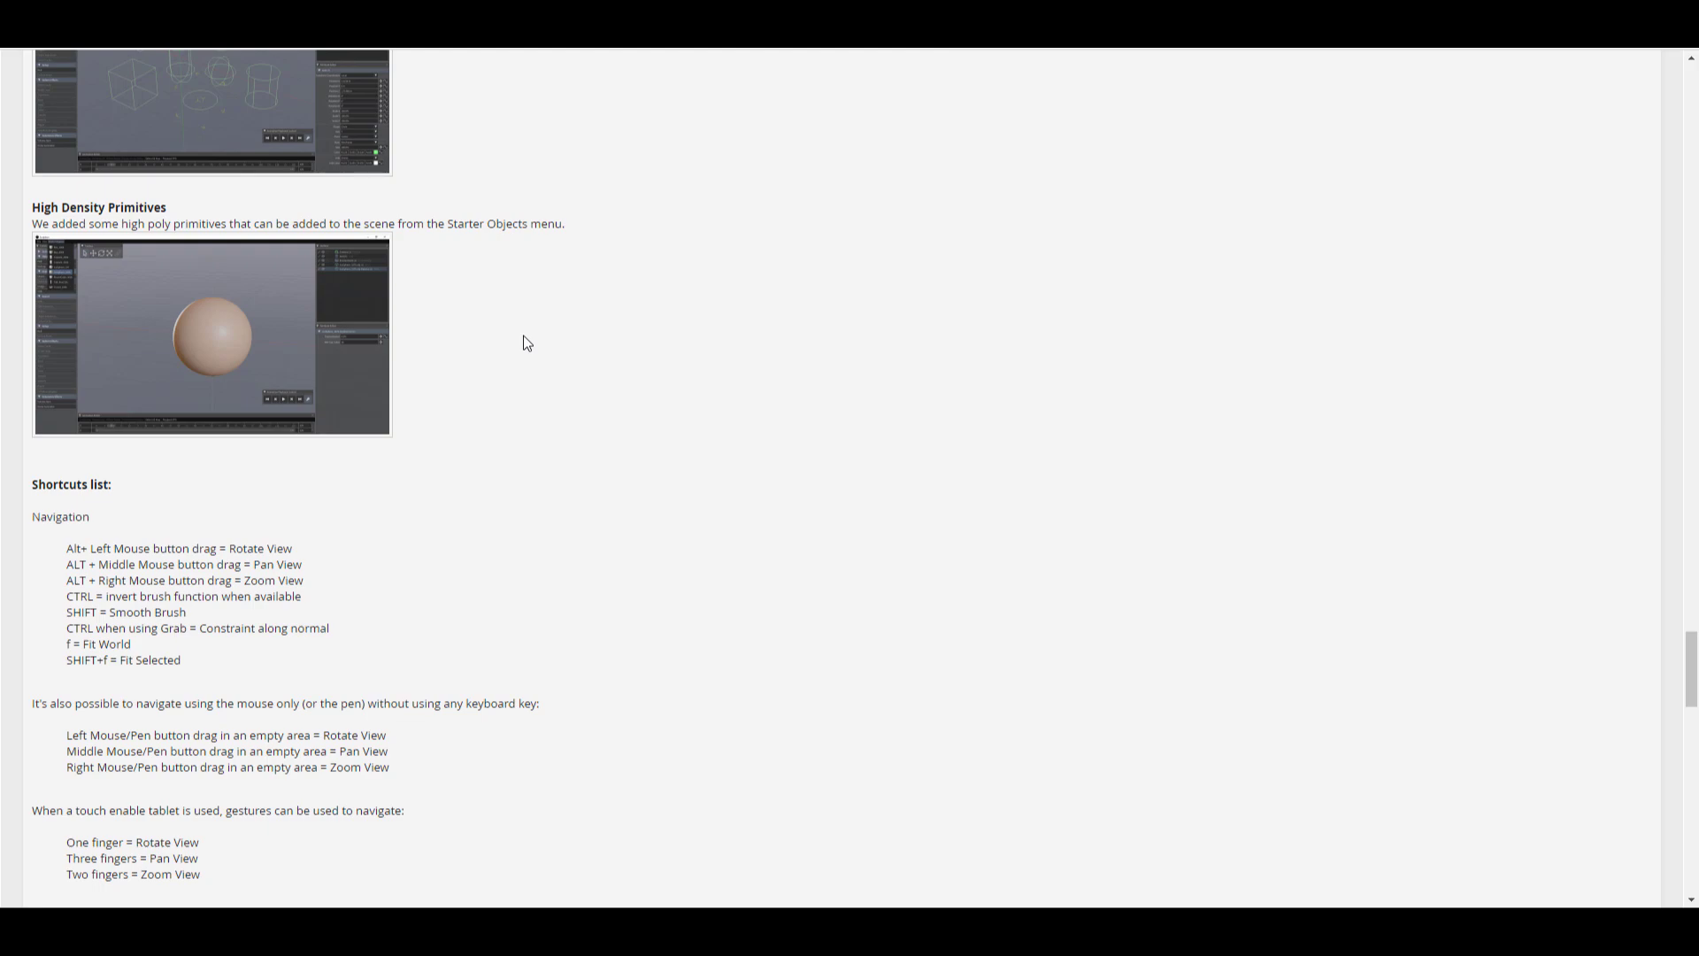
{"action": "scroll", "coordinate": [511, 346], "scroll_direction": "down", "scroll_amount": 6}
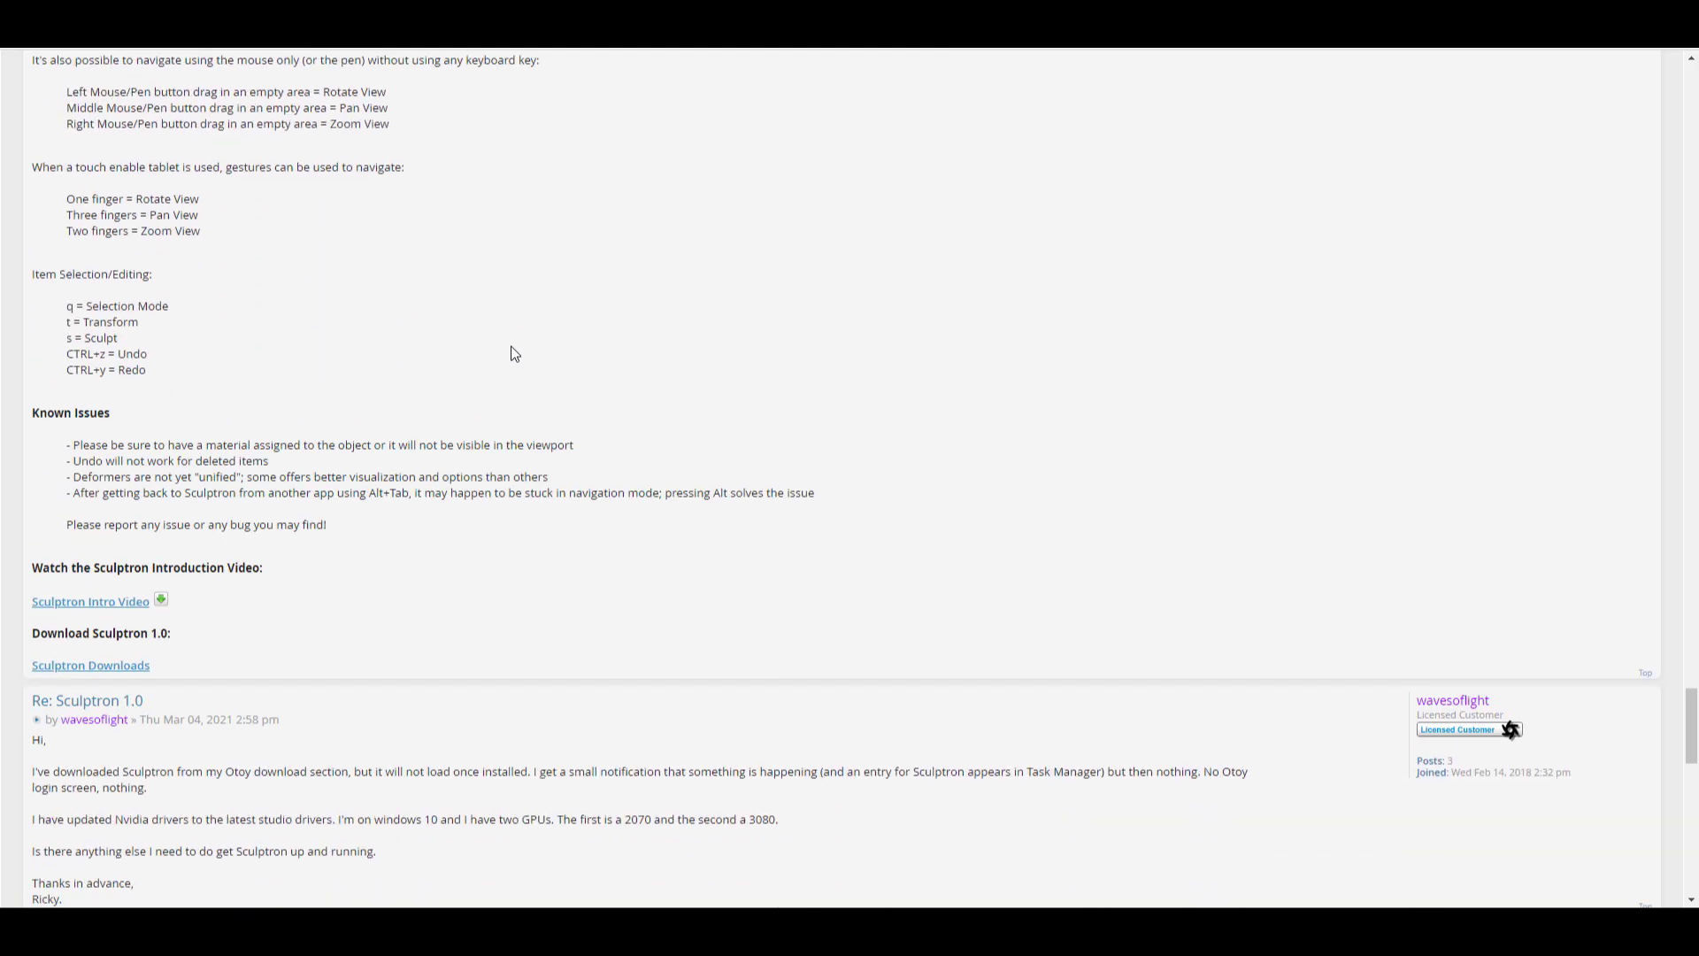
{"action": "scroll", "coordinate": [511, 352], "scroll_direction": "down", "scroll_amount": 1}
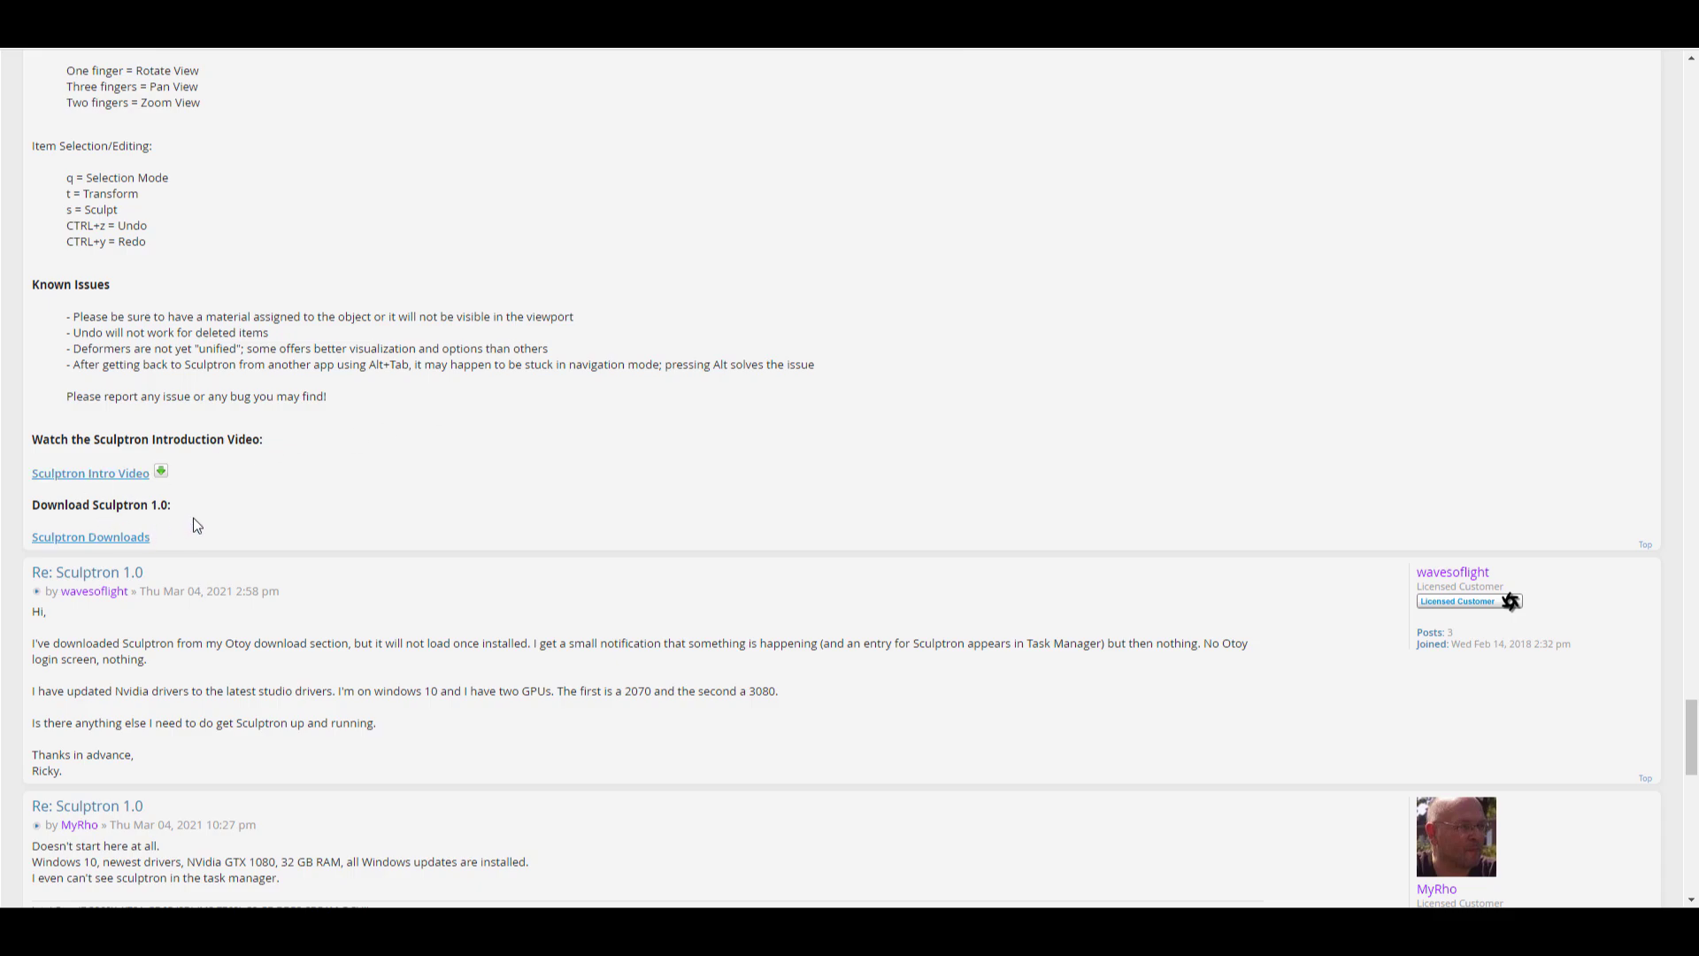
{"action": "scroll", "coordinate": [396, 460], "scroll_direction": "down", "scroll_amount": 5}
{"action": "scroll", "coordinate": [411, 439], "scroll_direction": "up", "scroll_amount": 20}
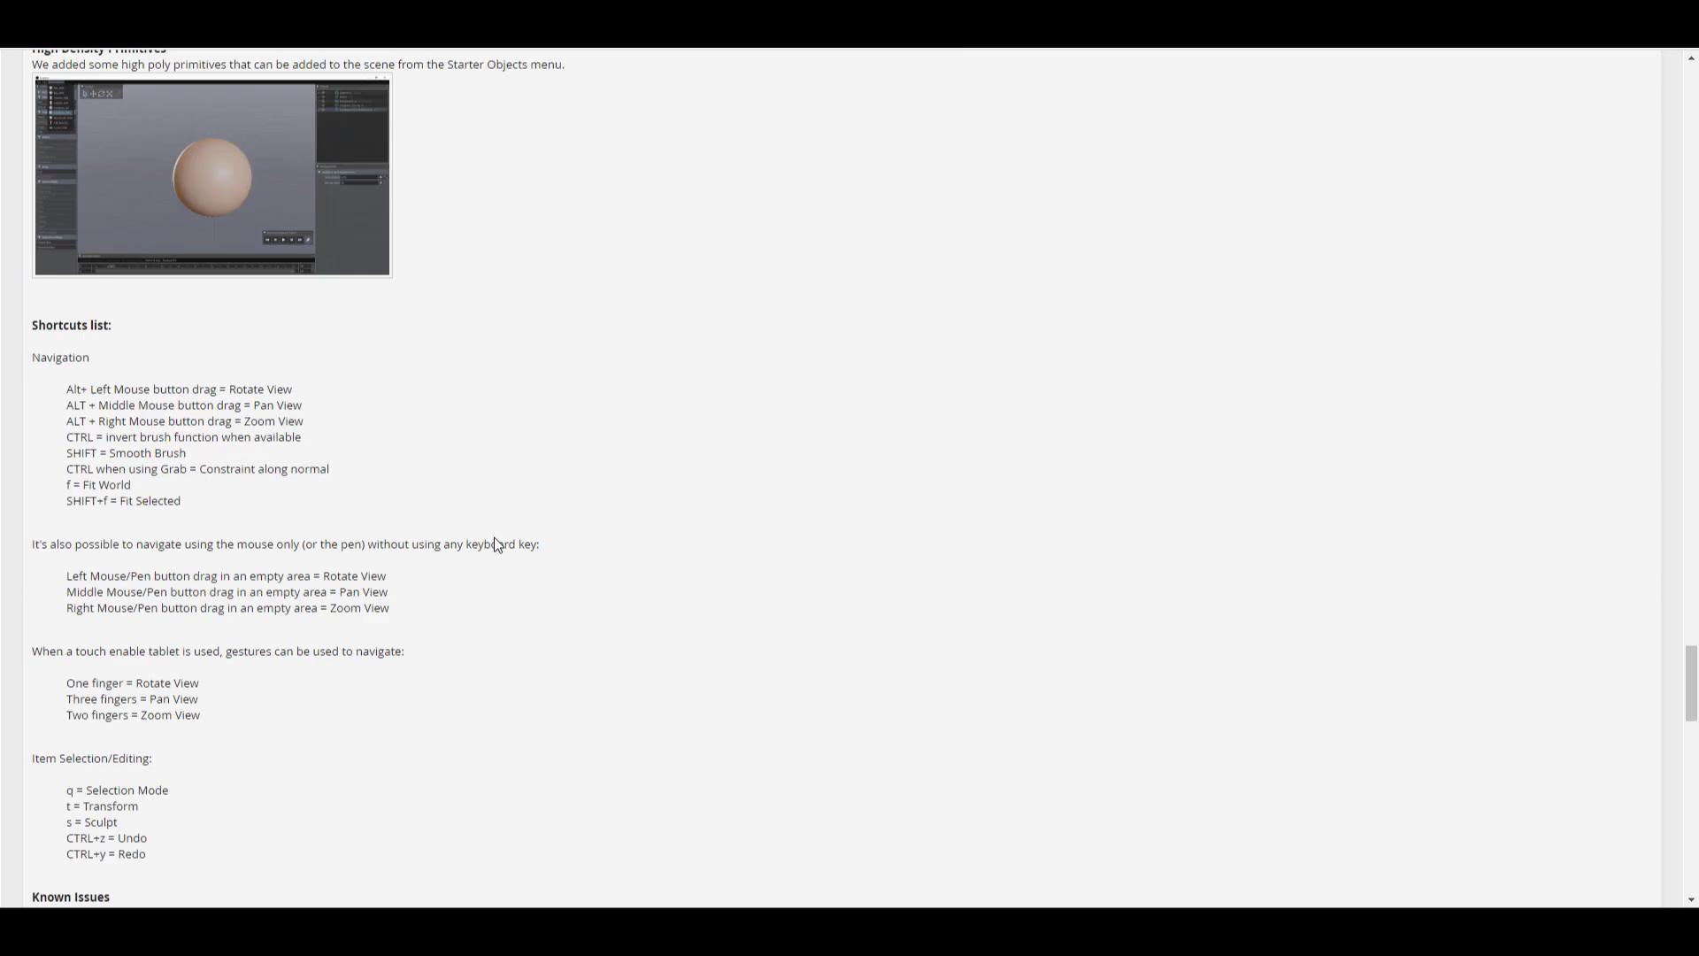
{"action": "scroll", "coordinate": [546, 528], "scroll_direction": "up", "scroll_amount": 20}
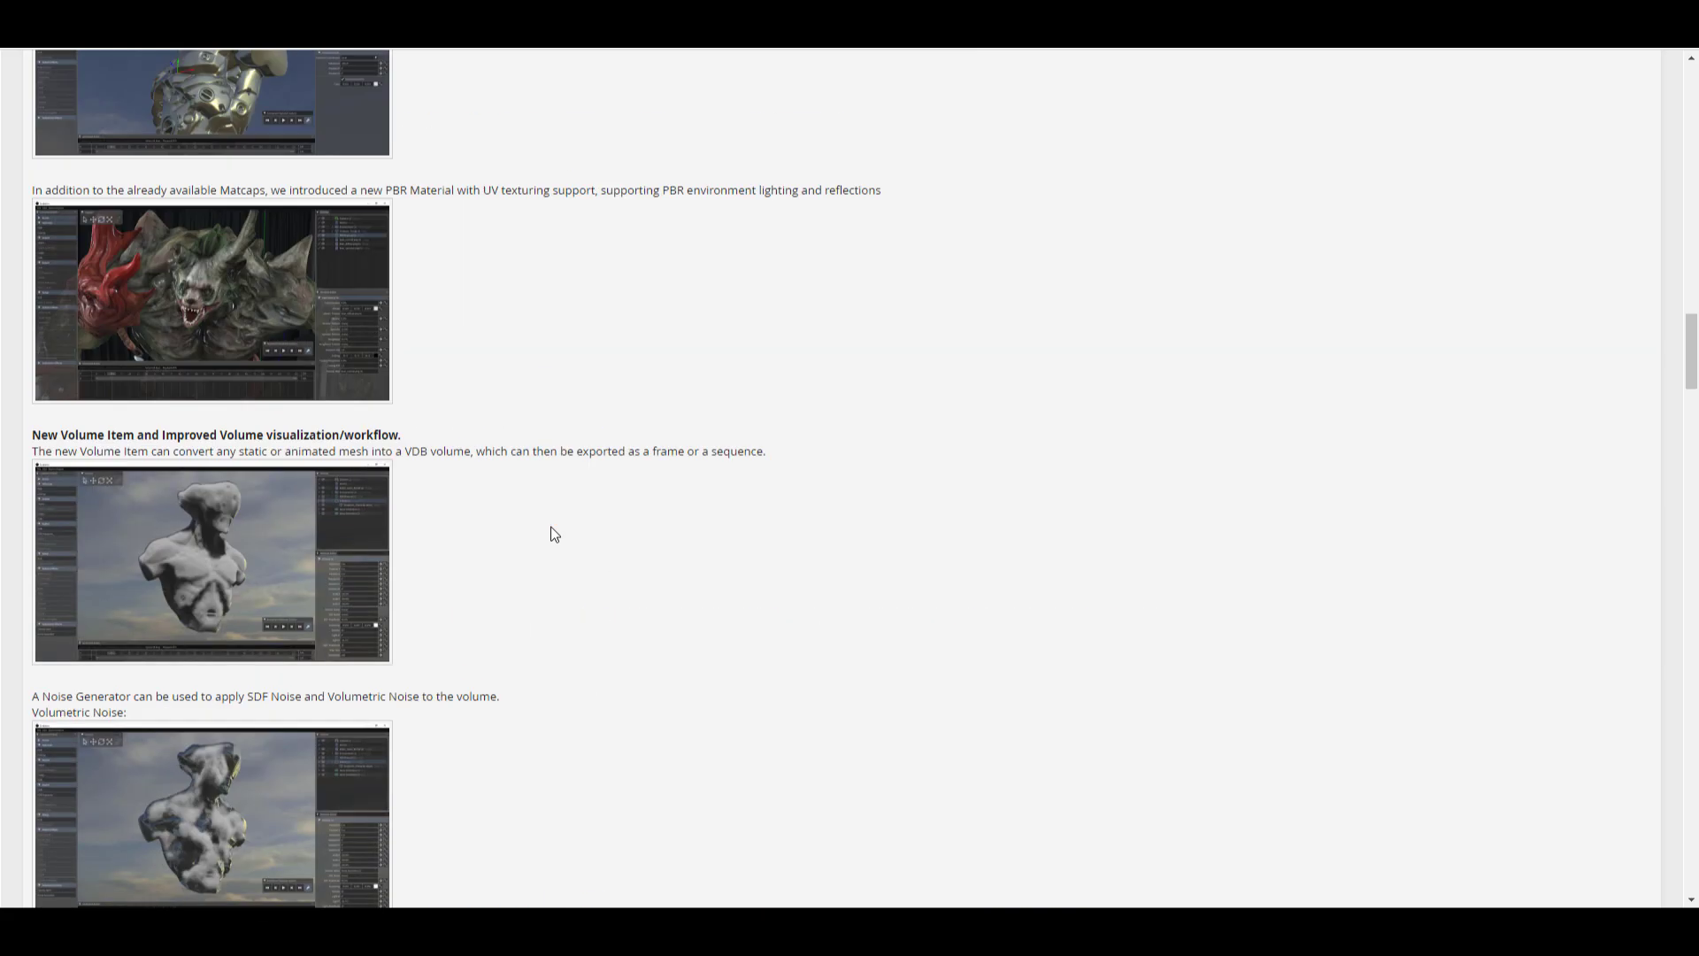
{"action": "scroll", "coordinate": [550, 528], "scroll_direction": "up", "scroll_amount": 5}
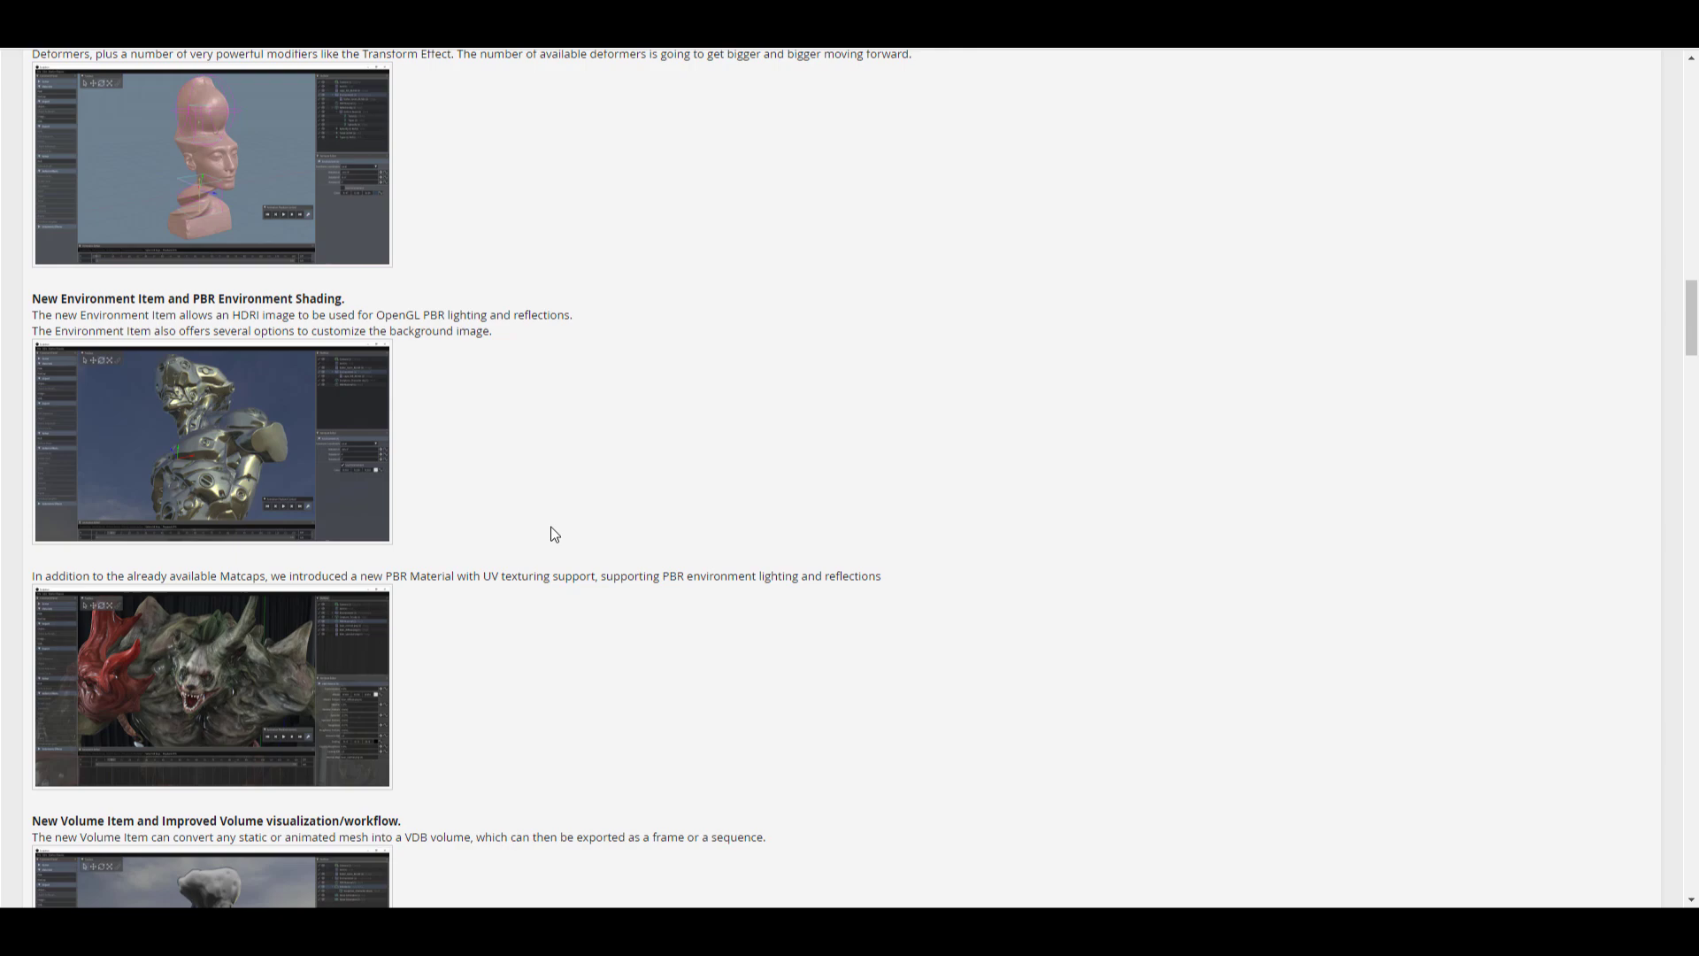
{"action": "scroll", "coordinate": [551, 527], "scroll_direction": "down", "scroll_amount": 3}
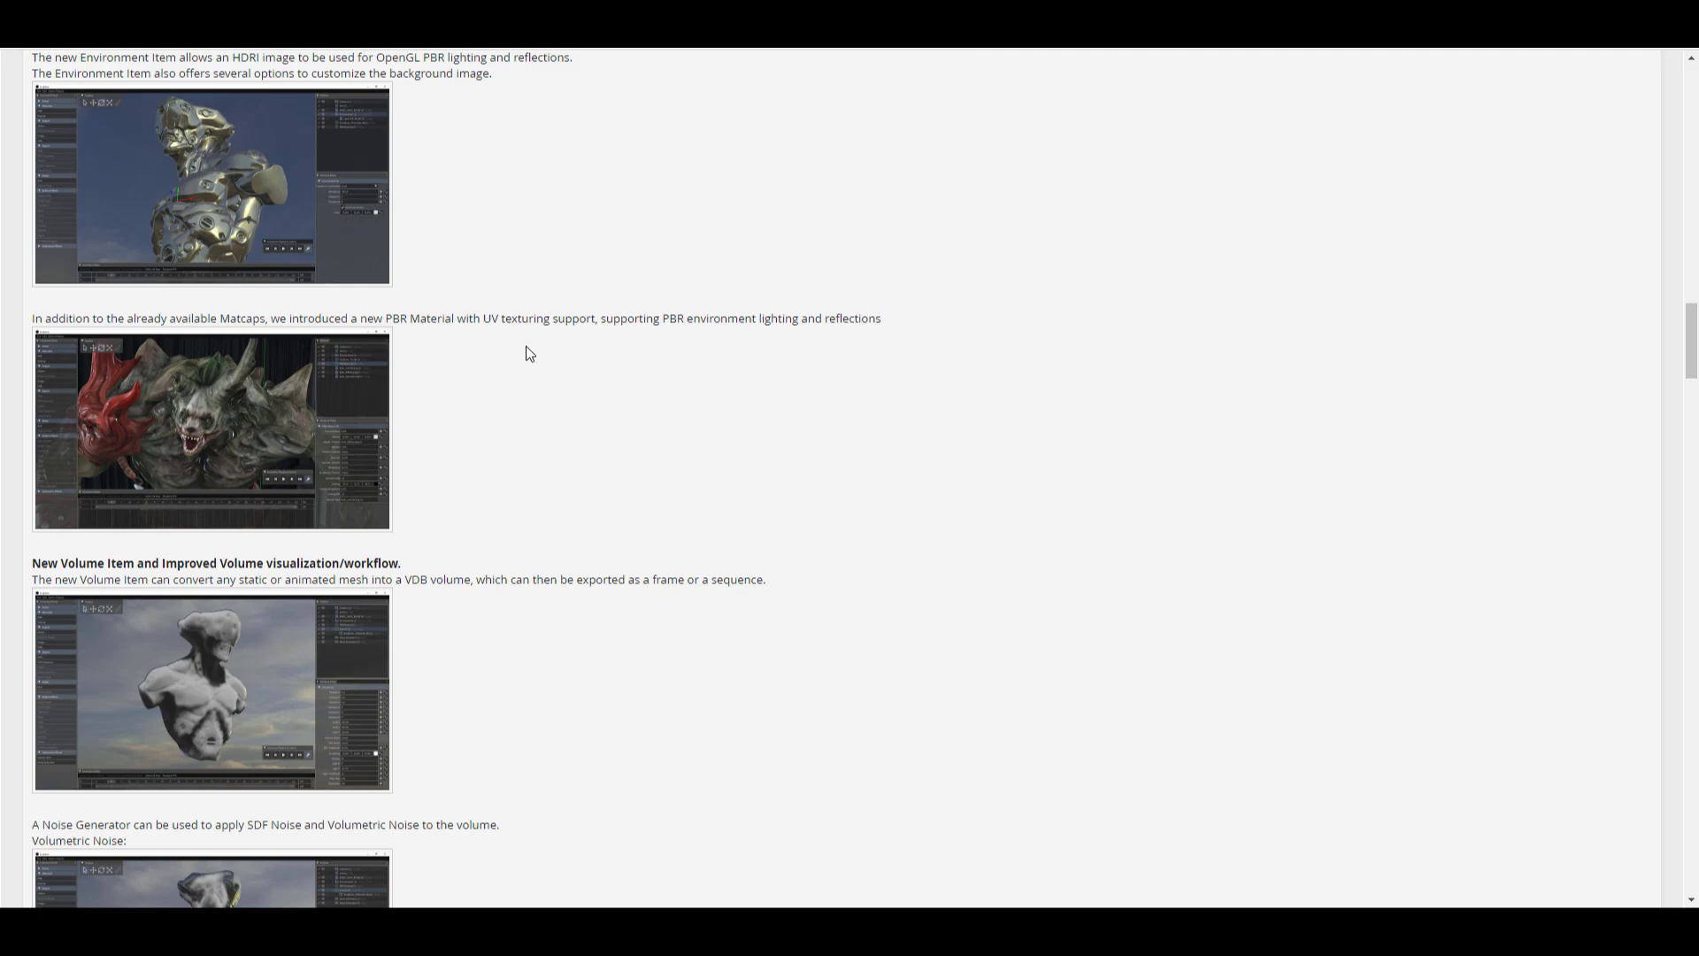
{"action": "scroll", "coordinate": [609, 405], "scroll_direction": "up", "scroll_amount": 12}
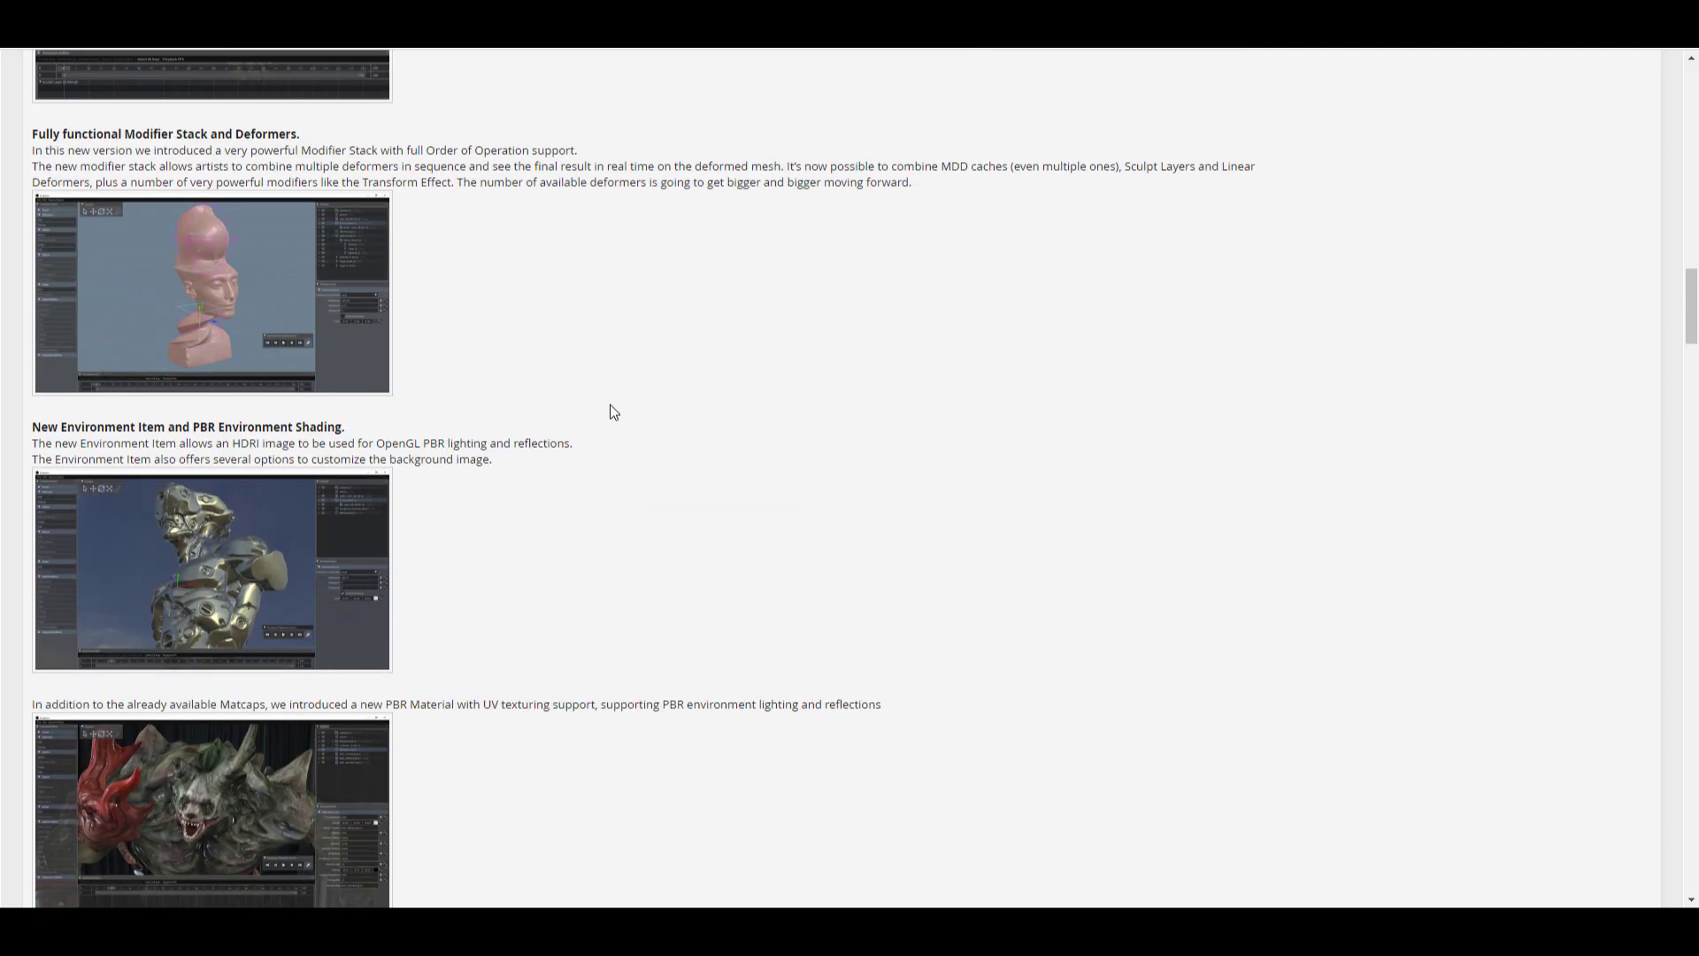
{"action": "scroll", "coordinate": [614, 412], "scroll_direction": "up", "scroll_amount": 10}
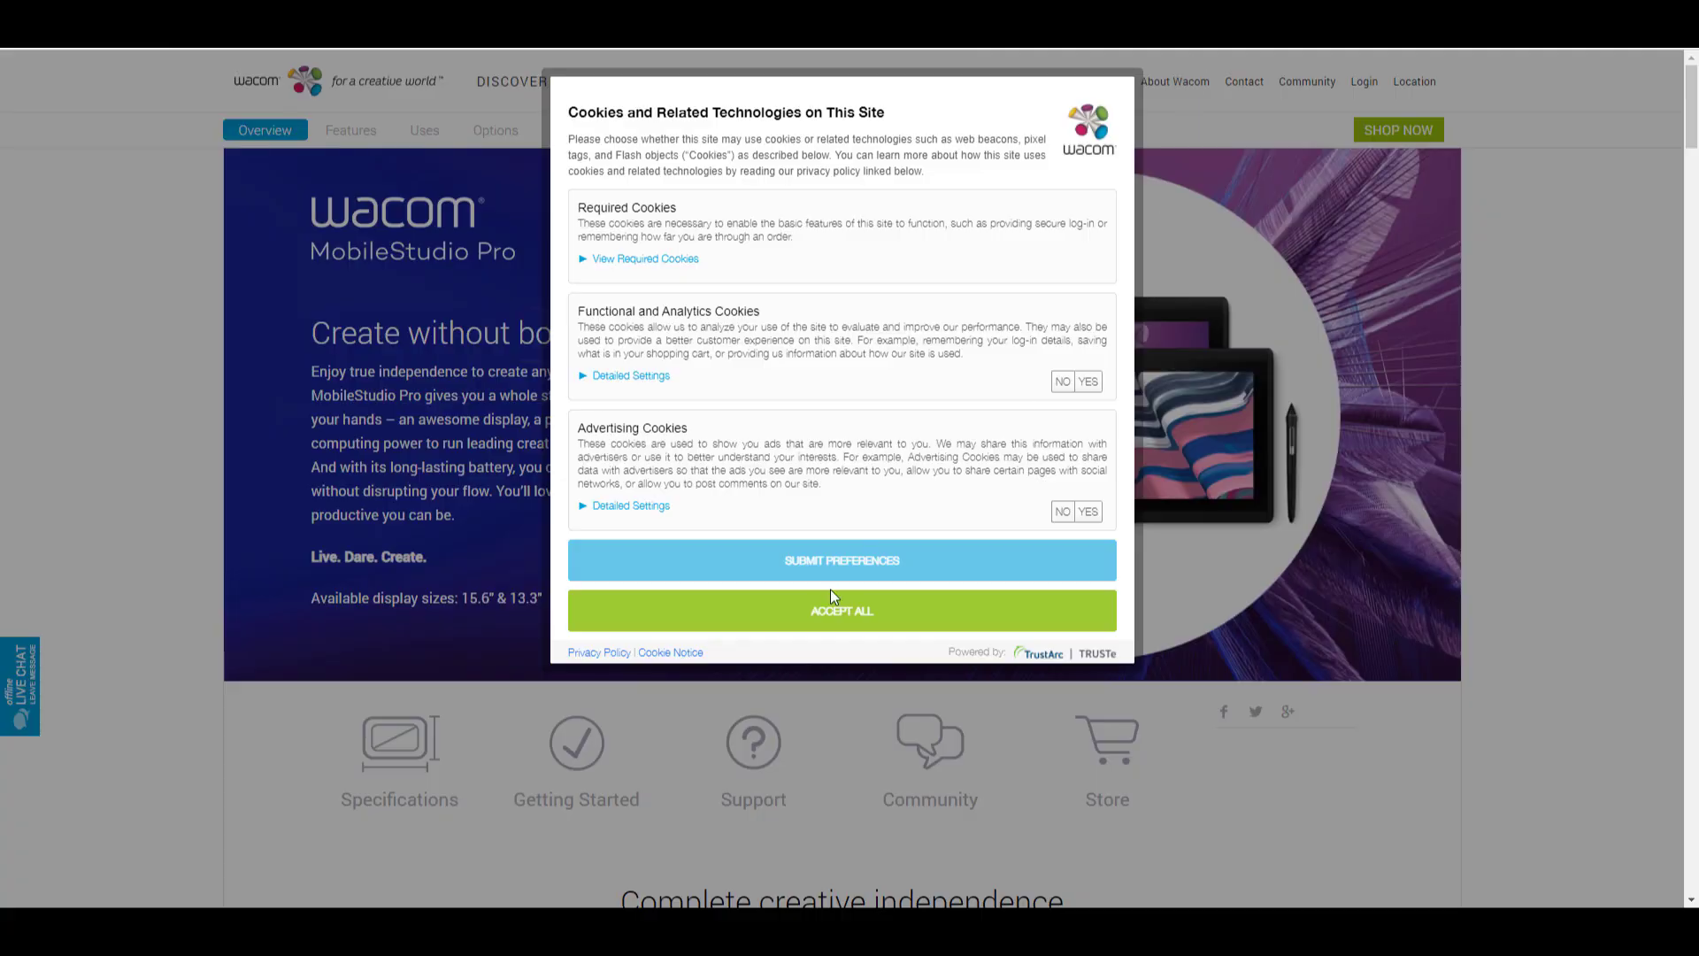
- Scroll the OTOY homepage down to Latest OTOY News, then back up to the Octane X banner
{"action": "scroll", "coordinate": [685, 176], "scroll_direction": "down", "scroll_amount": 8}
{"action": "scroll", "coordinate": [832, 470], "scroll_direction": "up", "scroll_amount": 8}
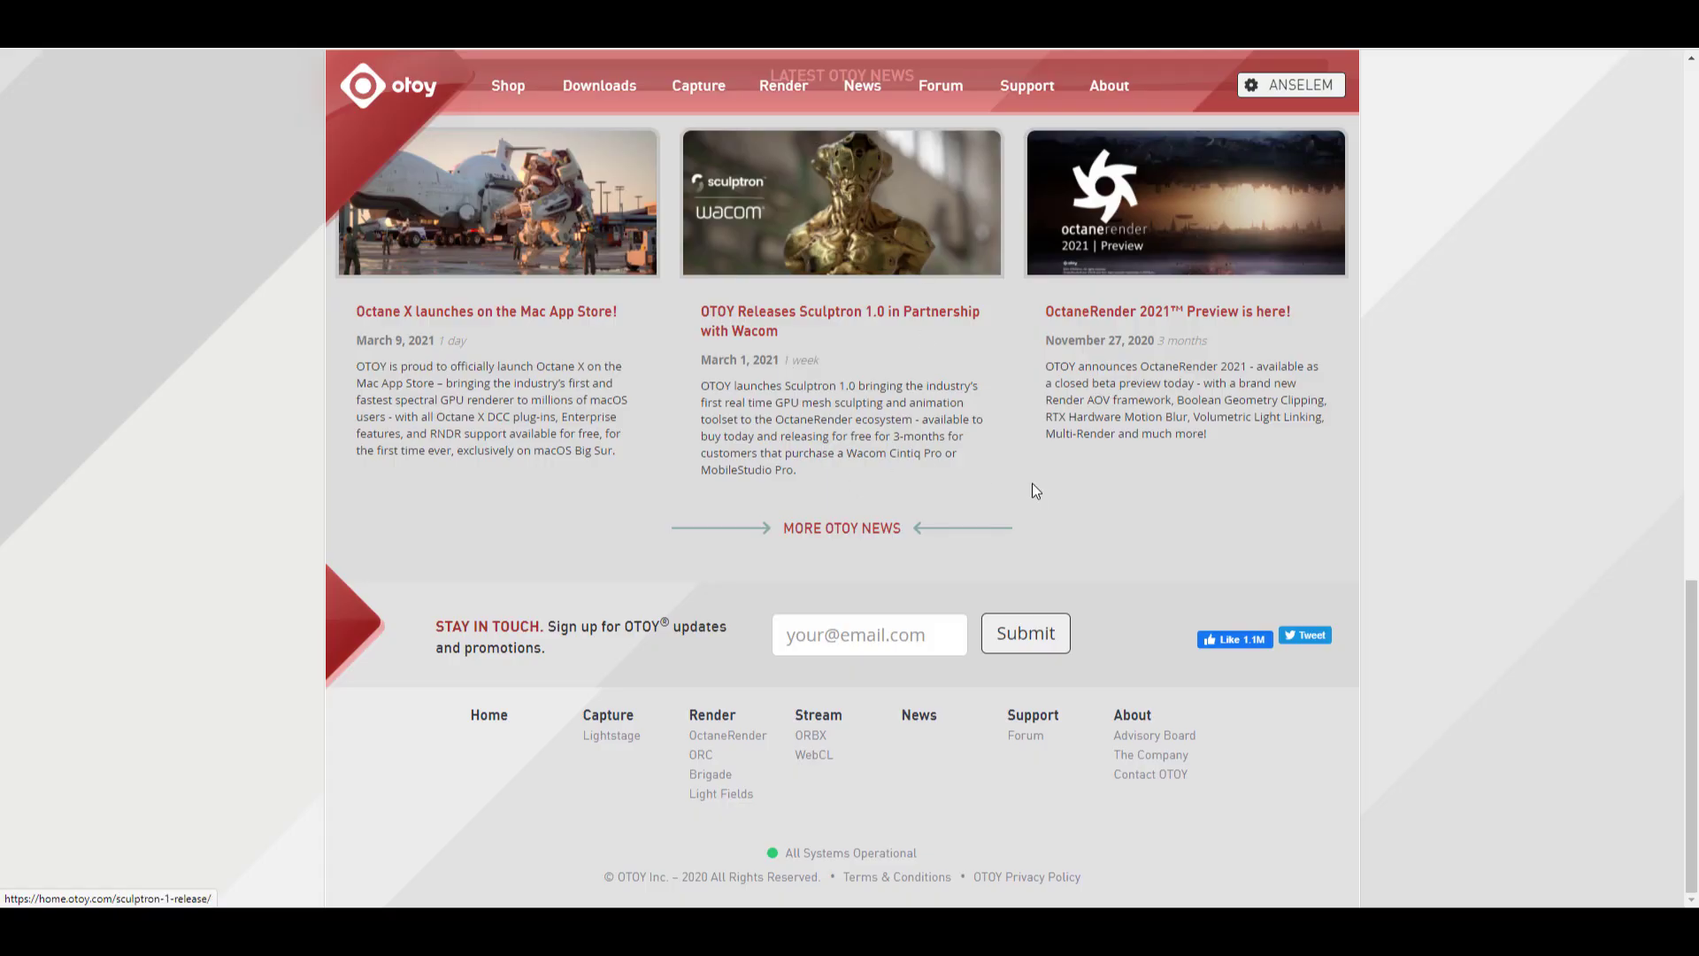
{"action": "scroll", "coordinate": [1037, 485], "scroll_direction": "up", "scroll_amount": 3}
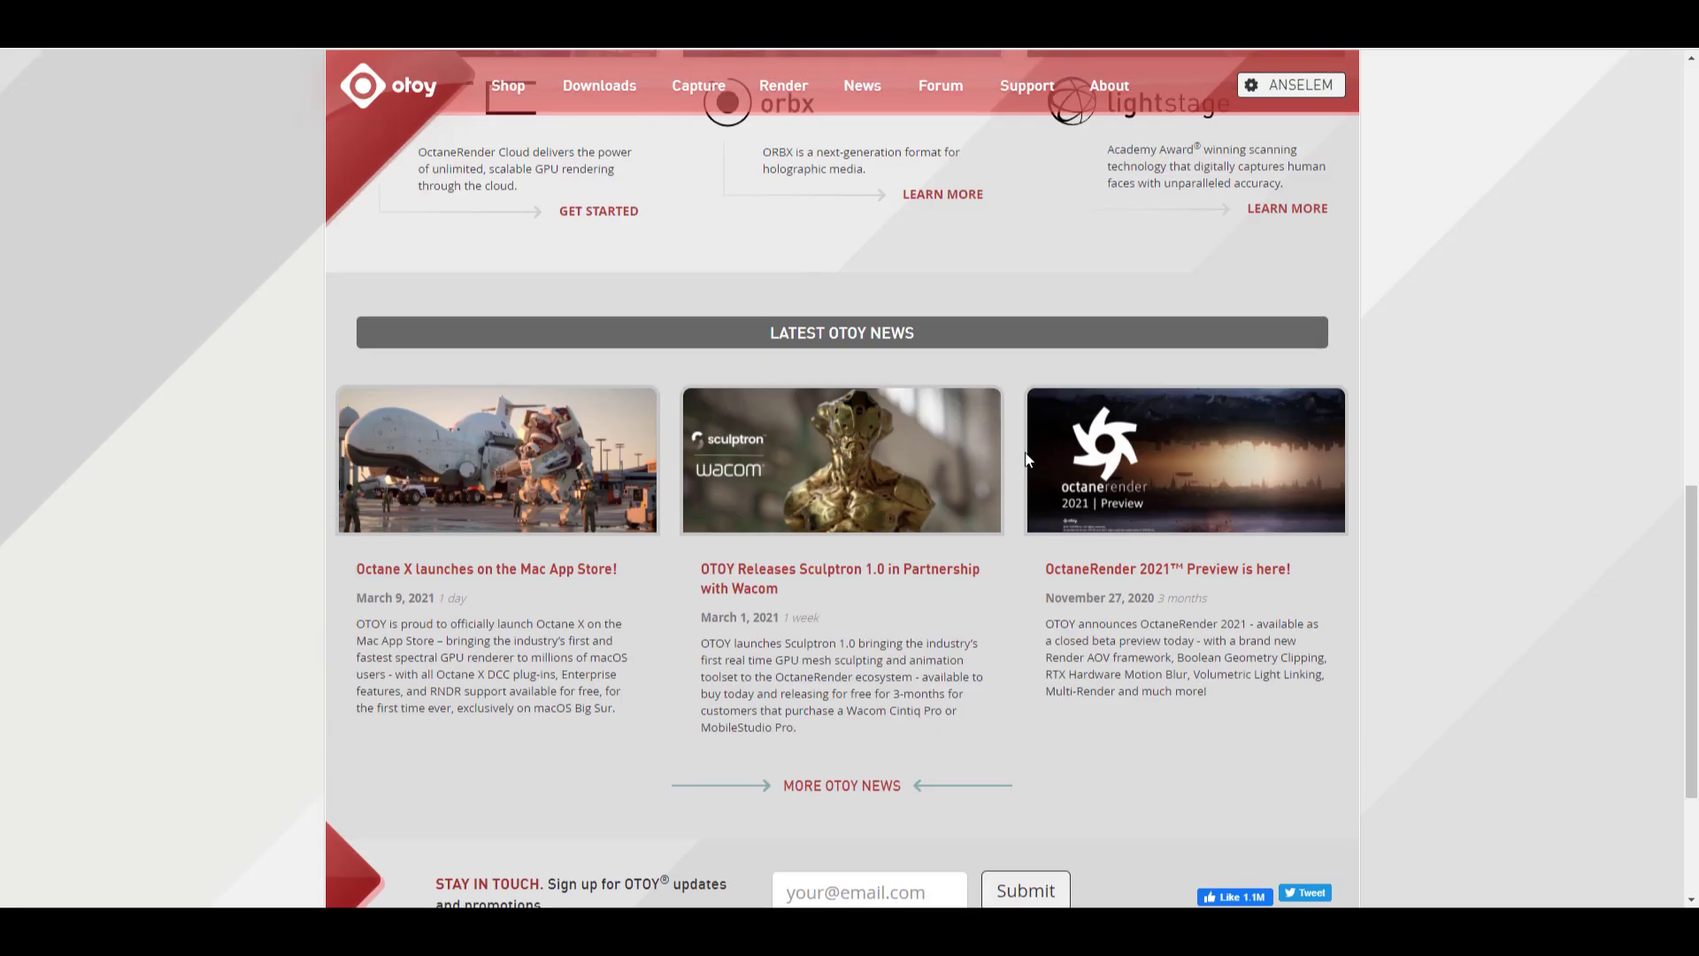
{"action": "scroll", "coordinate": [1000, 426], "scroll_direction": "up", "scroll_amount": 10}
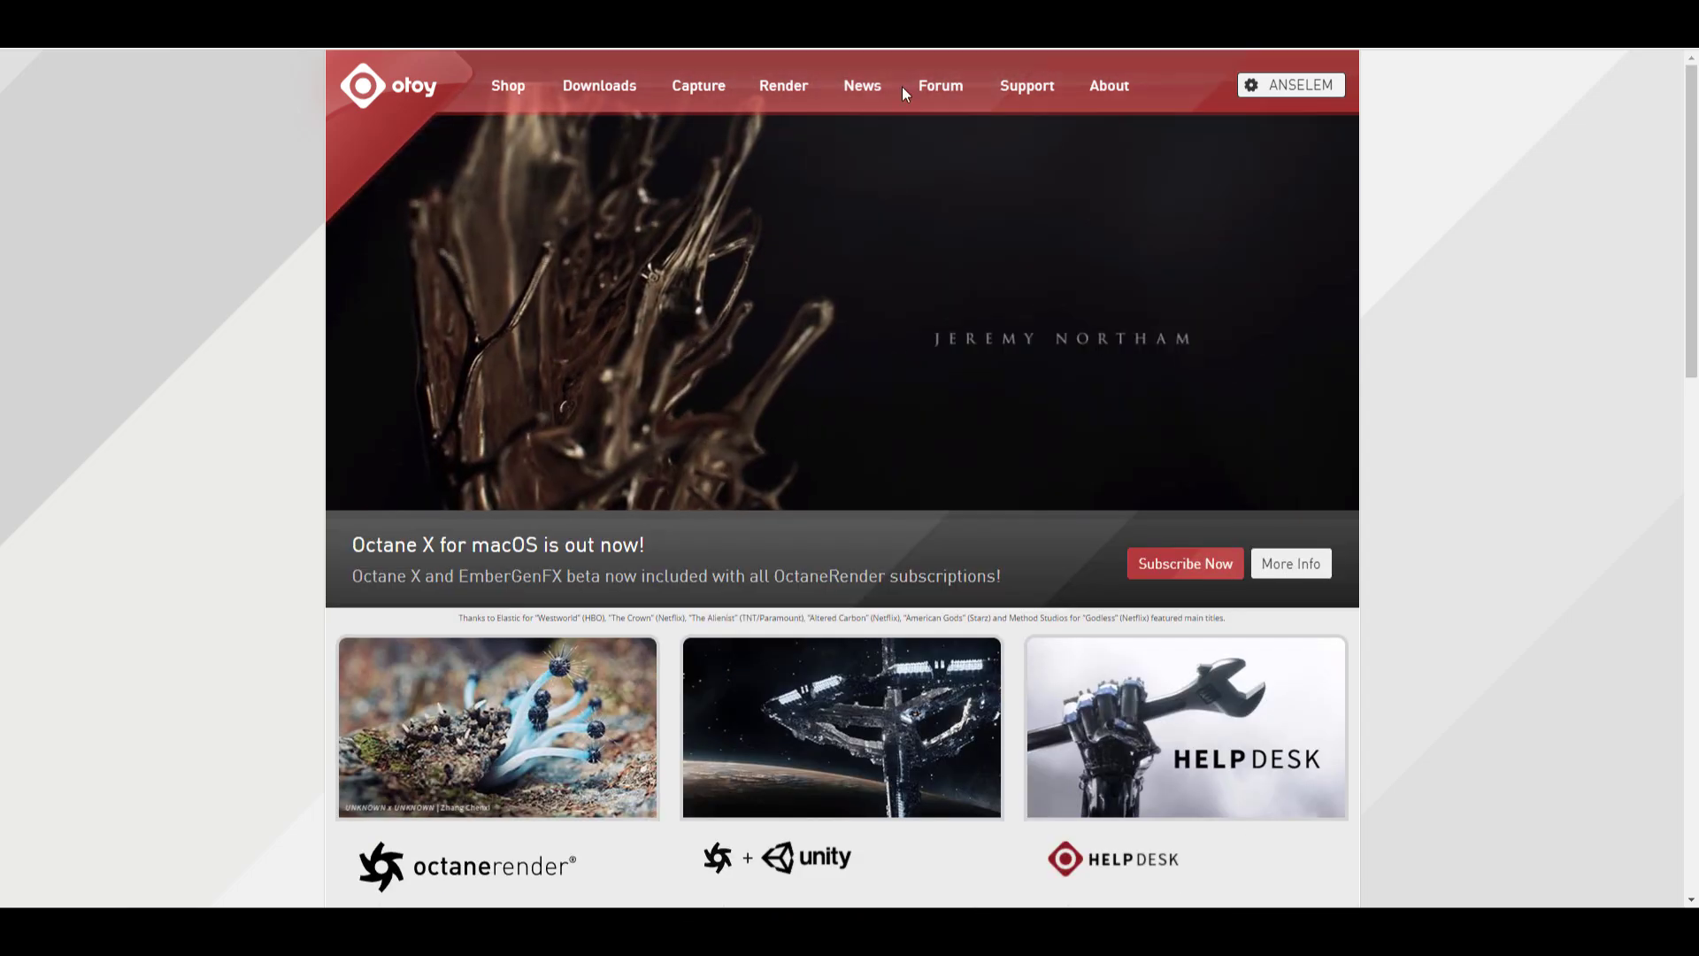